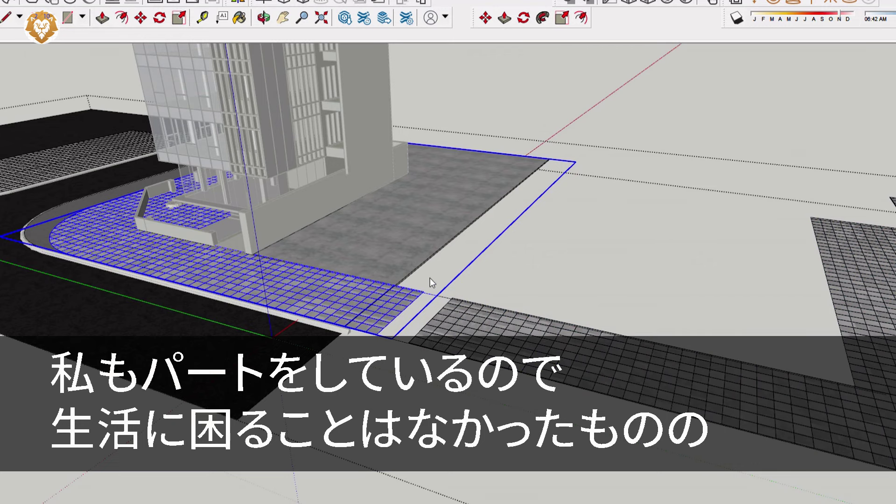
Undo the last paving copy and move the tiled sidewalk paving so its end meets the concrete slab's outer edge
{"action": "key", "text": "ctrl+z"}
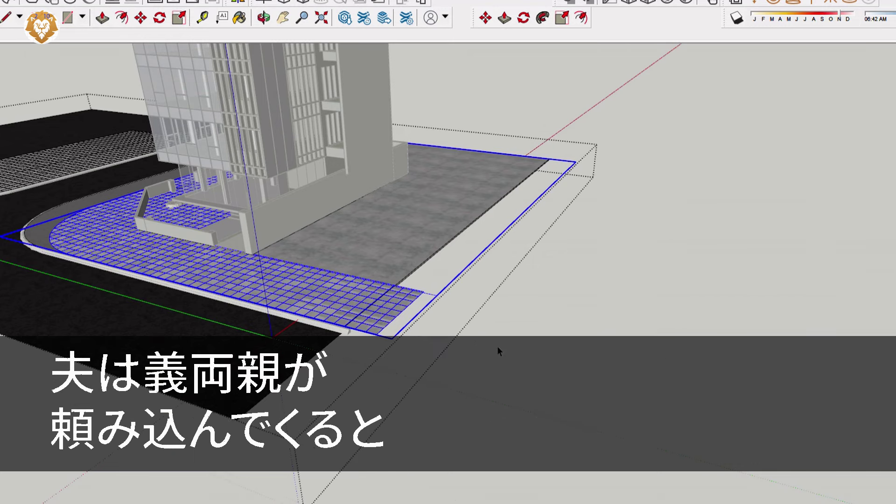
{"action": "scroll", "coordinate": [484, 336], "scroll_direction": "down", "scroll_amount": 2}
{"action": "middle_click_drag", "start_coordinate": [352, 353], "coordinate": [653, 375]}
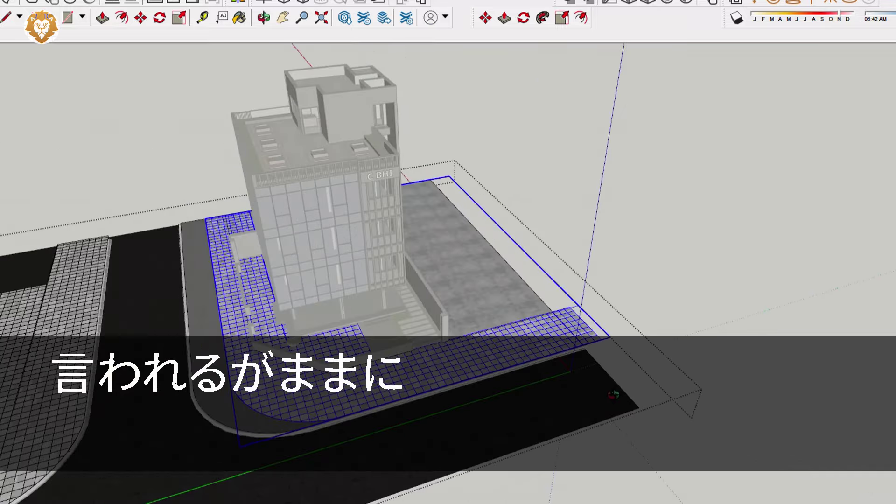
{"action": "scroll", "coordinate": [654, 371], "scroll_direction": "down", "scroll_amount": 2}
{"action": "middle_click_drag", "start_coordinate": [714, 358], "coordinate": [407, 362]}
{"action": "scroll", "coordinate": [531, 453], "scroll_direction": "up", "scroll_amount": 5}
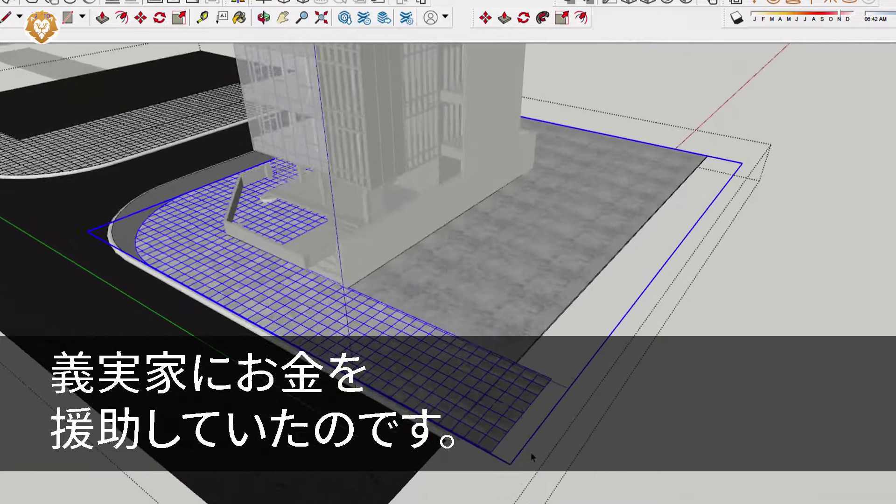
{"action": "scroll", "coordinate": [497, 471], "scroll_direction": "up", "scroll_amount": 4}
{"action": "middle_click_drag", "start_coordinate": [498, 471], "coordinate": [436, 394]}
{"action": "scroll", "coordinate": [513, 448], "scroll_direction": "up", "scroll_amount": 6}
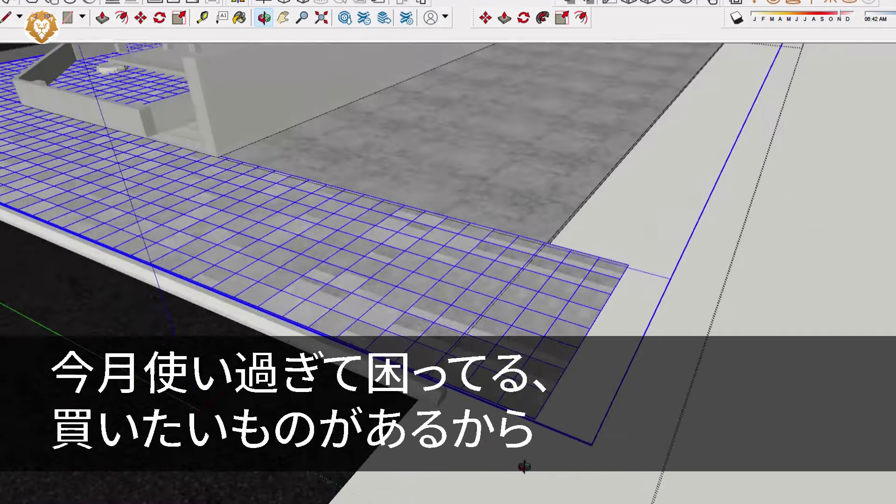
{"action": "key", "text": "m"}
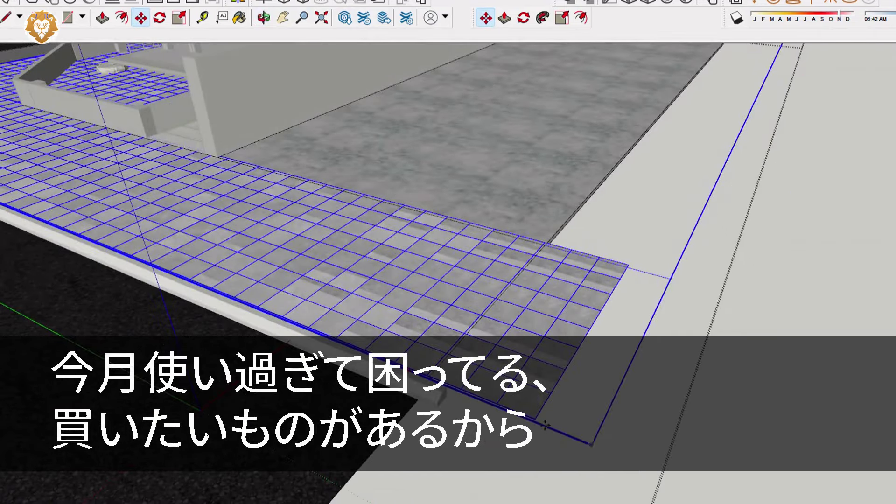
{"action": "left_click_drag", "start_coordinate": [544, 421], "coordinate": [438, 376]}
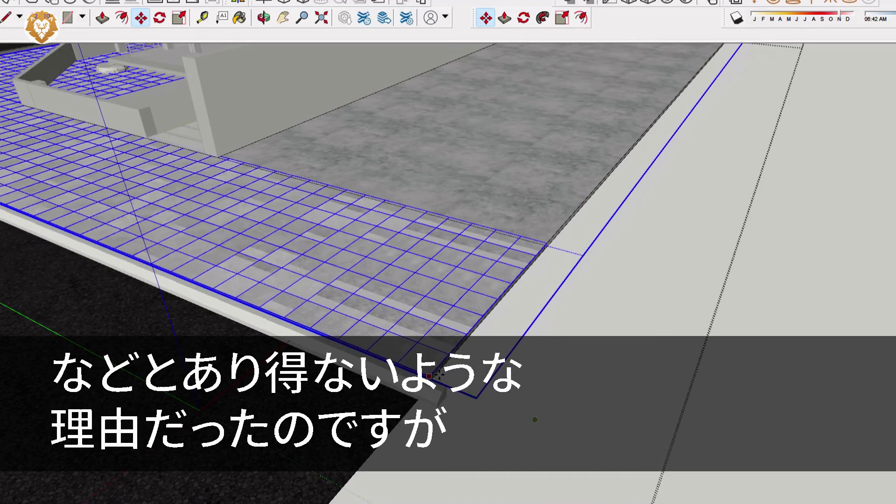
Move the tiled paving outward to fill the rounded street corner up to the curb and close the group
{"action": "scroll", "coordinate": [574, 376], "scroll_direction": "down", "scroll_amount": 6}
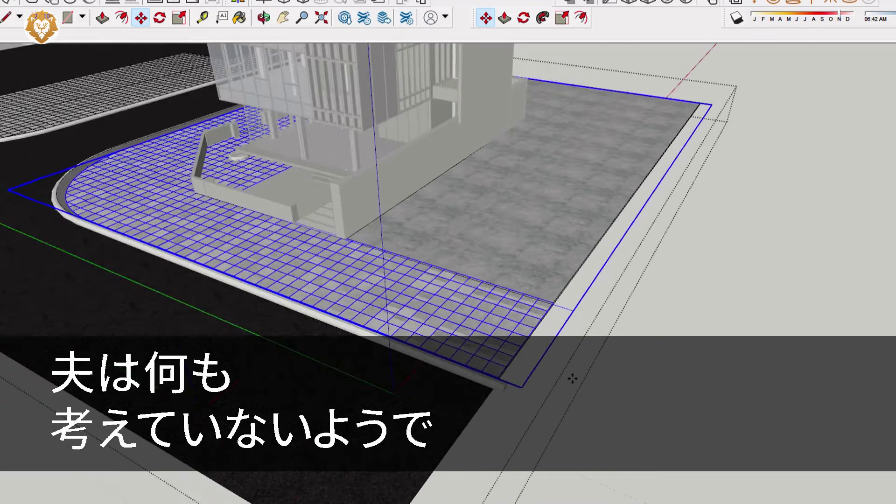
{"action": "middle_click_drag", "start_coordinate": [413, 330], "coordinate": [627, 397]}
{"action": "scroll", "coordinate": [290, 372], "scroll_direction": "up", "scroll_amount": 3}
{"action": "scroll", "coordinate": [304, 366], "scroll_direction": "up", "scroll_amount": 3}
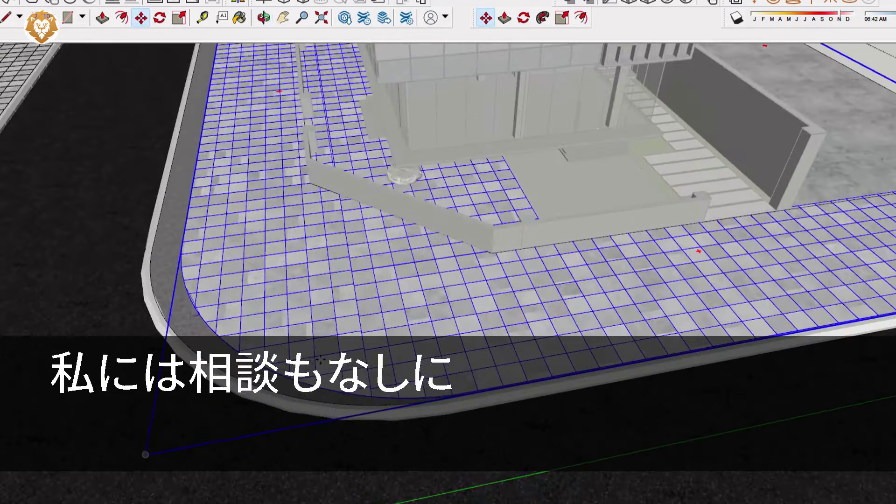
{"action": "left_click", "coordinate": [331, 354]}
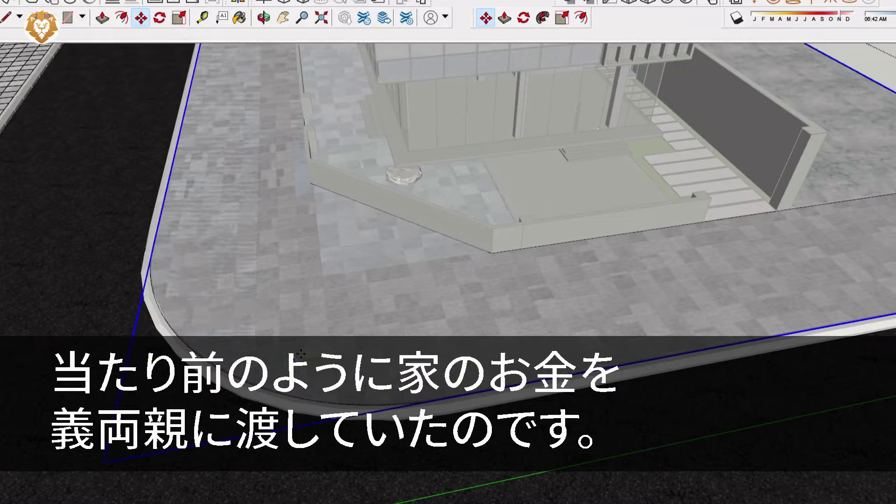
{"action": "scroll", "coordinate": [301, 355], "scroll_direction": "down", "scroll_amount": 6}
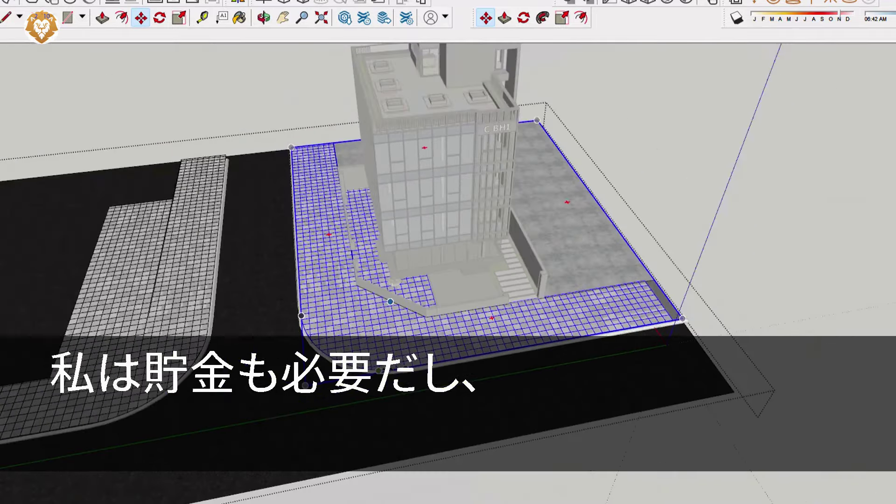
{"action": "middle_click_drag", "start_coordinate": [401, 362], "coordinate": [467, 318]}
{"action": "key", "text": "space"}
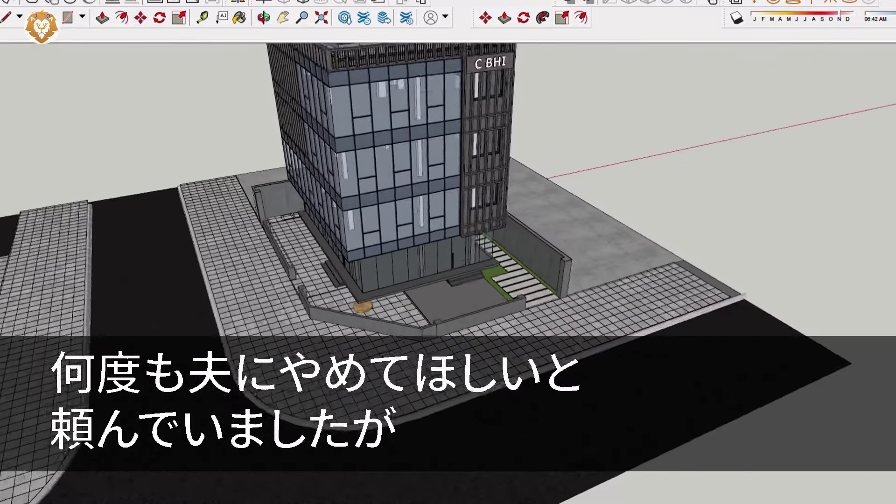
Examine the tiled sidewalk, rounded curb and boundary walls around the building from several angles and close up
{"action": "scroll", "coordinate": [427, 325], "scroll_direction": "down", "scroll_amount": 1}
{"action": "middle_click_drag", "start_coordinate": [427, 325], "coordinate": [310, 362]}
{"action": "middle_click_drag", "start_coordinate": [223, 446], "coordinate": [186, 454]}
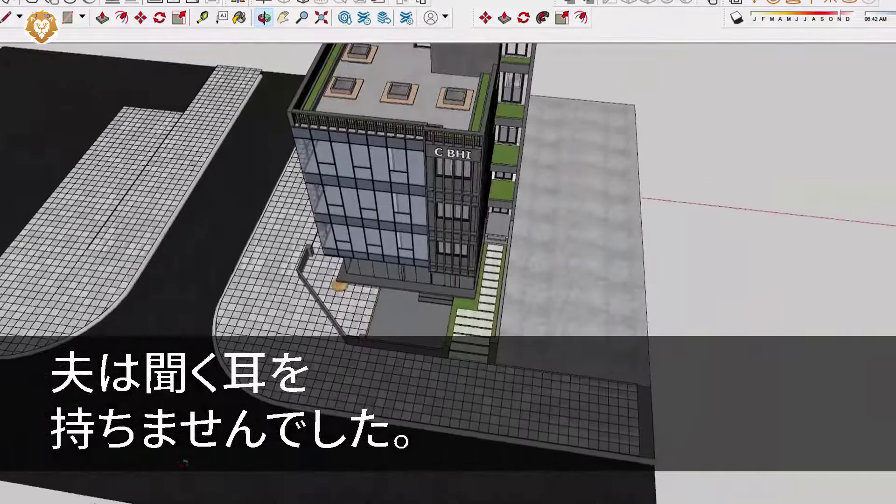
{"action": "scroll", "coordinate": [186, 454], "scroll_direction": "up", "scroll_amount": 1}
{"action": "scroll", "coordinate": [597, 389], "scroll_direction": "down", "scroll_amount": 5}
{"action": "scroll", "coordinate": [470, 375], "scroll_direction": "up", "scroll_amount": 4}
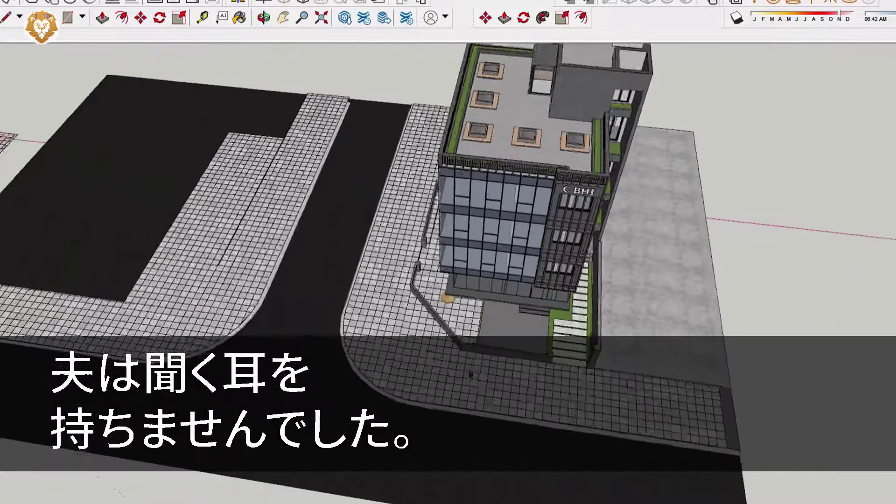
{"action": "middle_click_drag", "start_coordinate": [400, 375], "coordinate": [654, 242]}
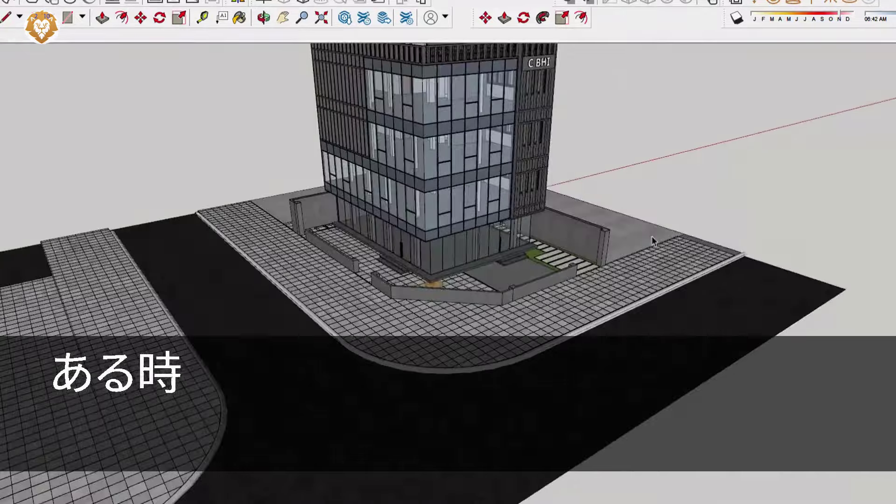
{"action": "middle_click_drag", "start_coordinate": [484, 349], "coordinate": [367, 397]}
{"action": "scroll", "coordinate": [355, 398], "scroll_direction": "down", "scroll_amount": 2}
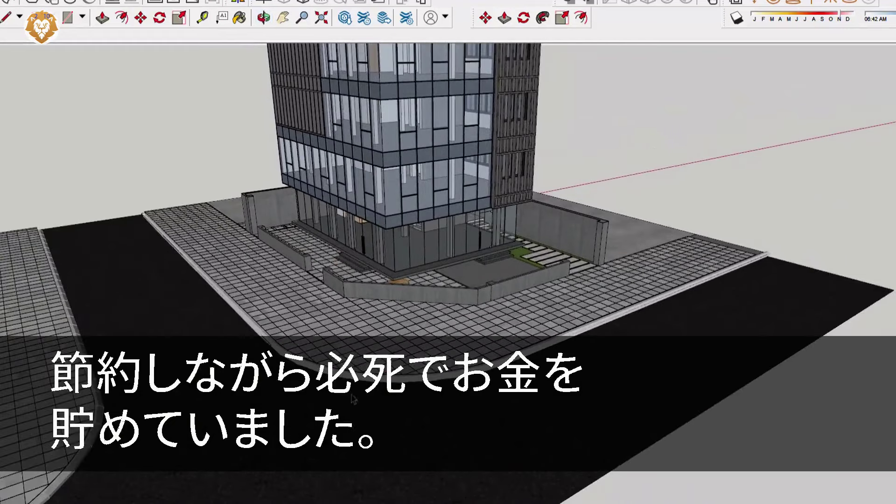
{"action": "scroll", "coordinate": [469, 256], "scroll_direction": "up", "scroll_amount": 3}
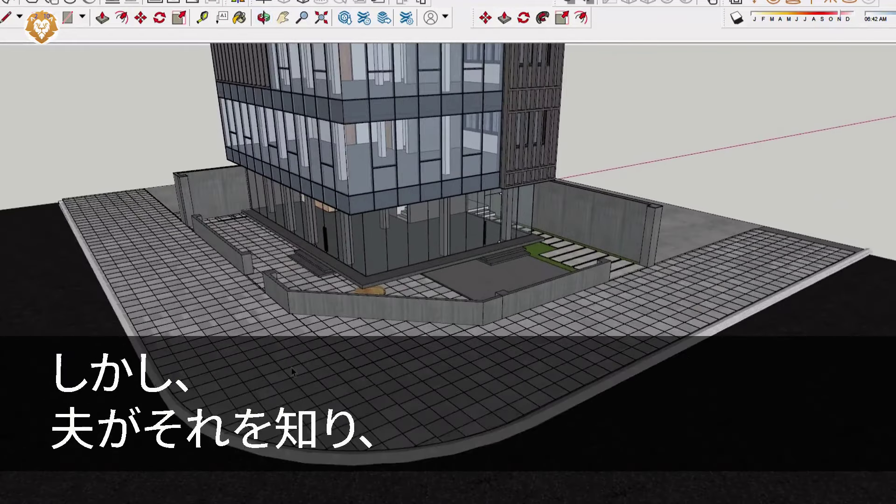
{"action": "scroll", "coordinate": [378, 427], "scroll_direction": "up", "scroll_amount": 5}
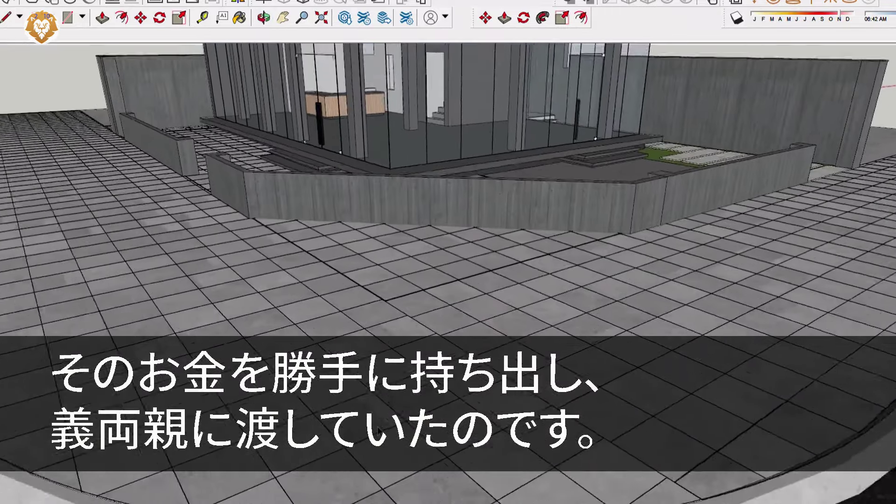
{"action": "scroll", "coordinate": [310, 164], "scroll_direction": "down", "scroll_amount": 3}
{"action": "scroll", "coordinate": [331, 216], "scroll_direction": "down", "scroll_amount": 3}
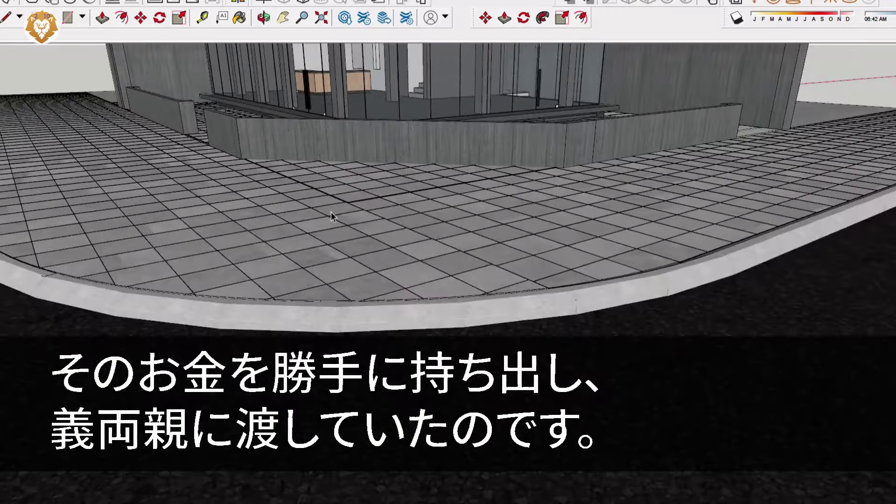
{"action": "middle_click_drag", "start_coordinate": [332, 215], "coordinate": [410, 334]}
{"action": "scroll", "coordinate": [391, 348], "scroll_direction": "down", "scroll_amount": 3}
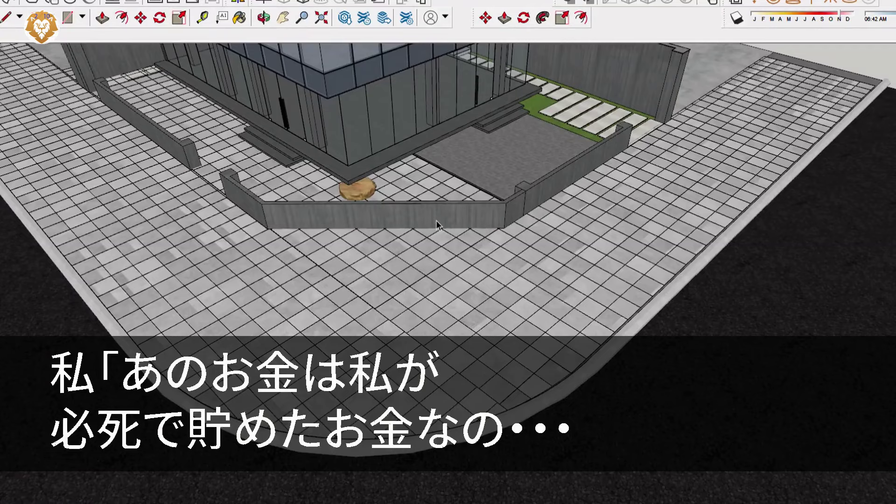
{"action": "double_click", "coordinate": [444, 285]}
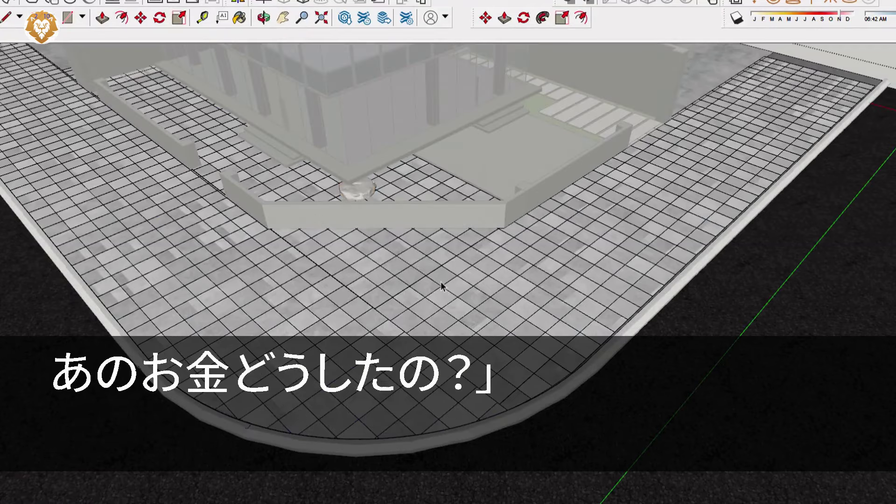
{"action": "double_click", "coordinate": [381, 251]}
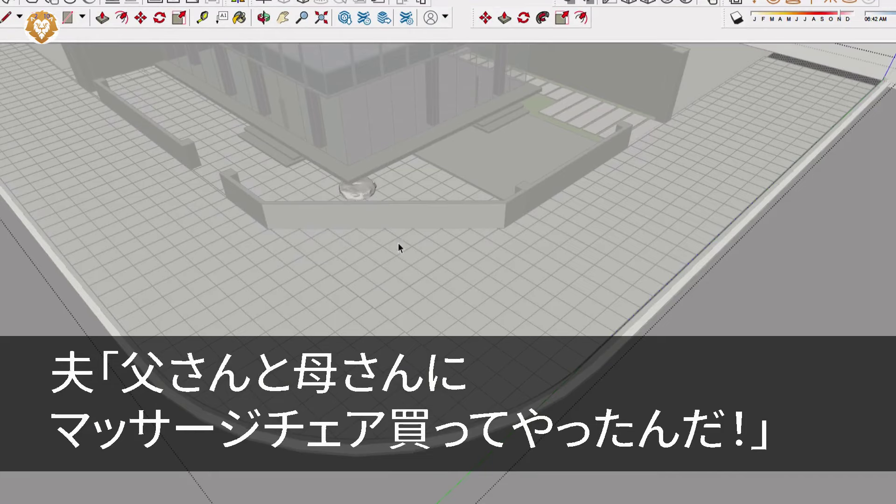
{"action": "scroll", "coordinate": [449, 248], "scroll_direction": "down", "scroll_amount": 3}
{"action": "left_click", "coordinate": [867, 110]}
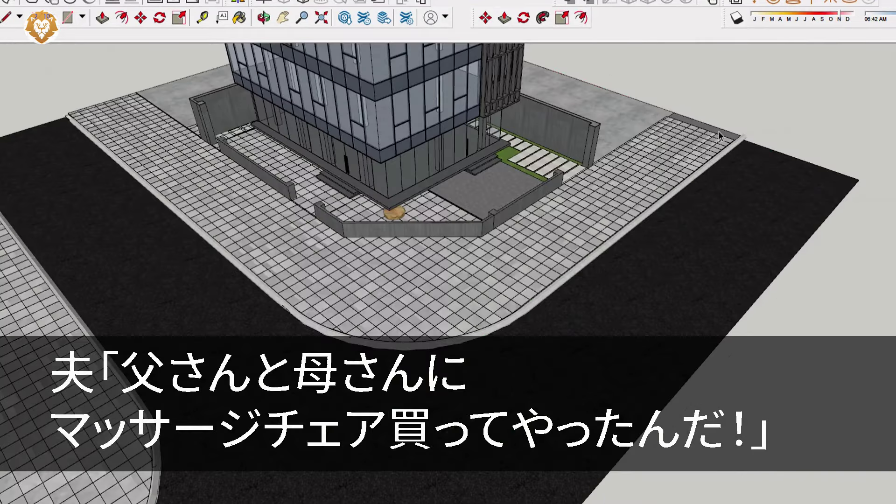
{"action": "double_click", "coordinate": [364, 206]}
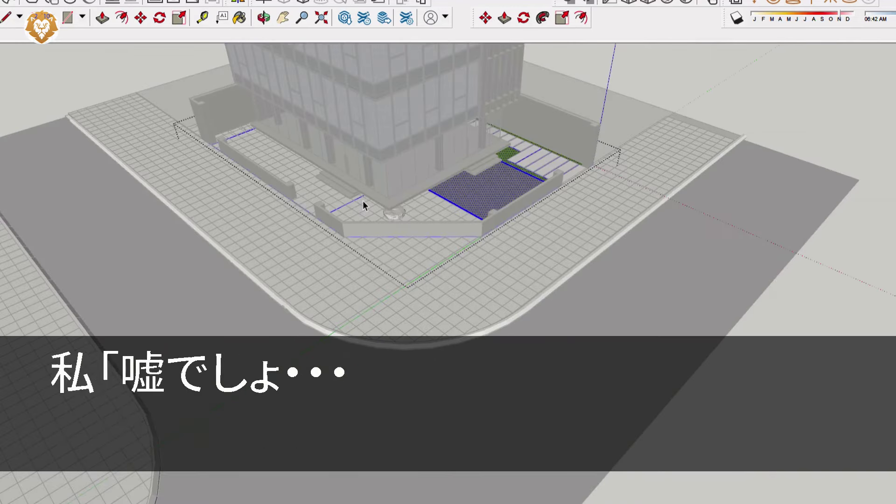
{"action": "scroll", "coordinate": [362, 201], "scroll_direction": "up", "scroll_amount": 2}
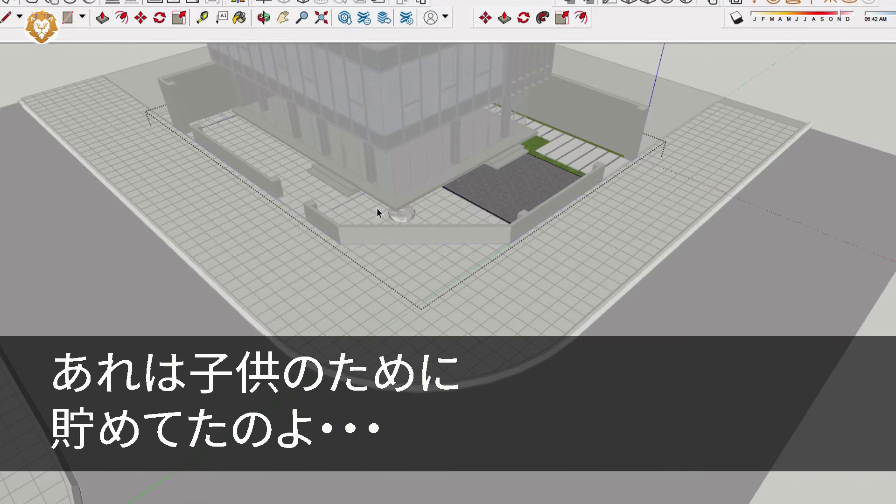
{"action": "key", "text": "Escape"}
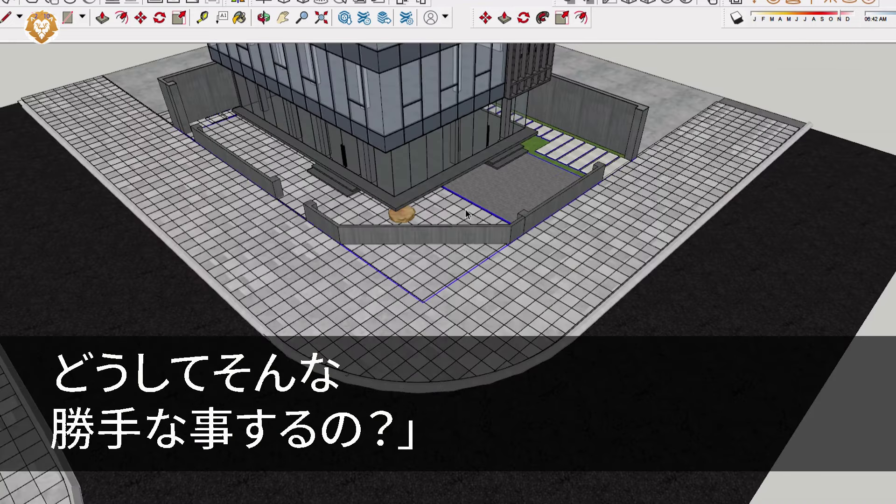
Open the nested sidewalk base group, remove the dark leftover strip beyond the paving's end, and close the groups
{"action": "left_click", "coordinate": [429, 284]}
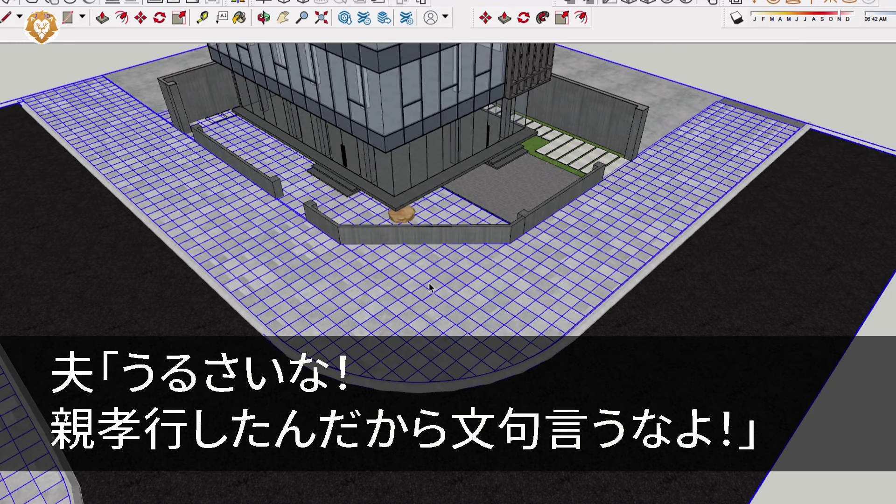
{"action": "double_click", "coordinate": [430, 286]}
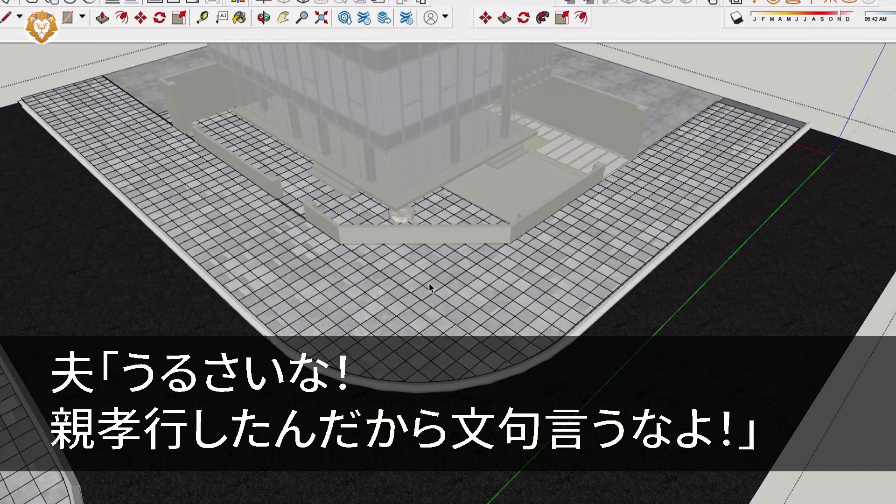
{"action": "double_click", "coordinate": [429, 282]}
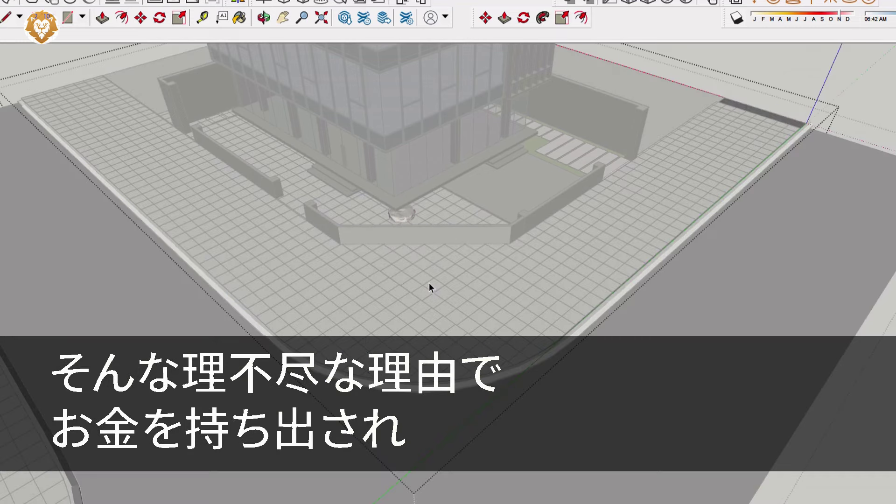
{"action": "scroll", "coordinate": [430, 283], "scroll_direction": "down", "scroll_amount": 2}
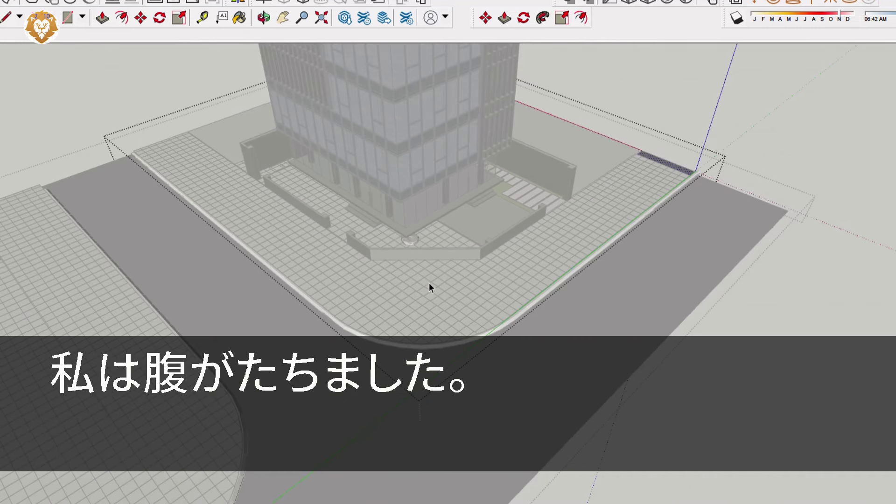
{"action": "left_click", "coordinate": [823, 127]}
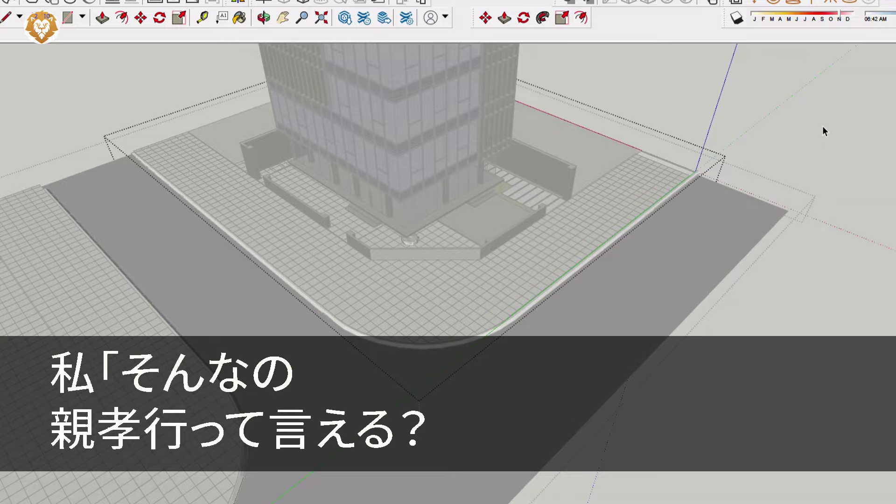
{"action": "left_click", "coordinate": [823, 126]}
{"action": "left_click", "coordinate": [823, 126]}
Open the tiled sidewalk group and select the paving section that runs beneath the angled front wall
{"action": "scroll", "coordinate": [394, 266], "scroll_direction": "up", "scroll_amount": 3}
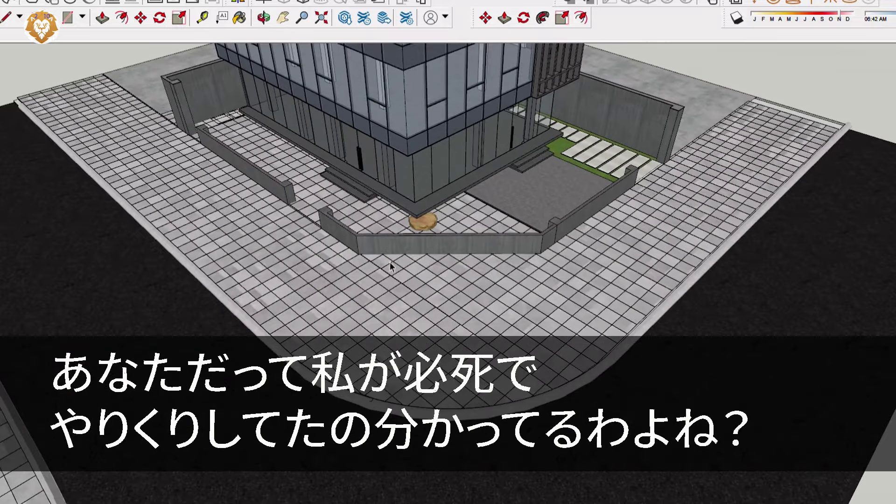
{"action": "scroll", "coordinate": [357, 283], "scroll_direction": "up", "scroll_amount": 5}
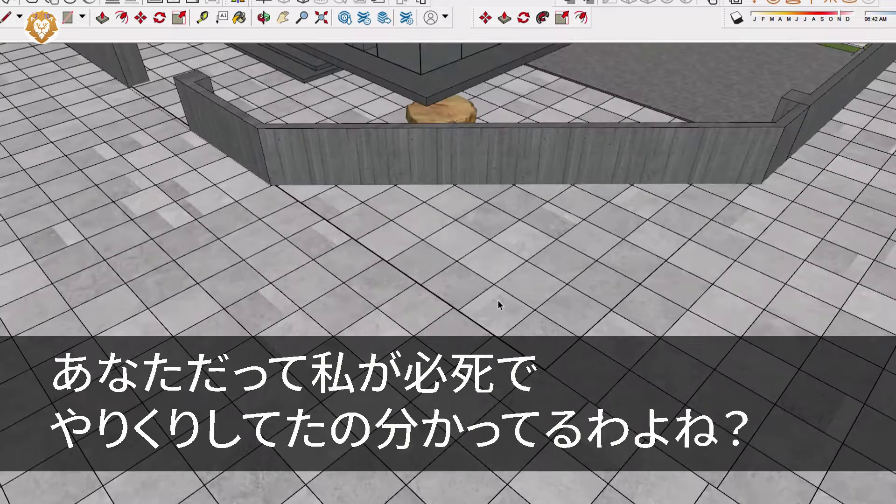
{"action": "left_click", "coordinate": [498, 304]}
{"action": "double_click", "coordinate": [498, 305]}
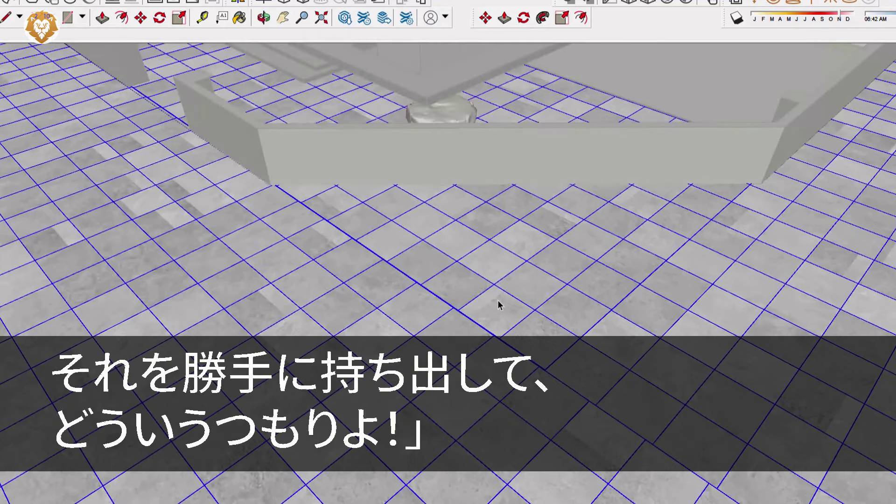
{"action": "left_click", "coordinate": [498, 302]}
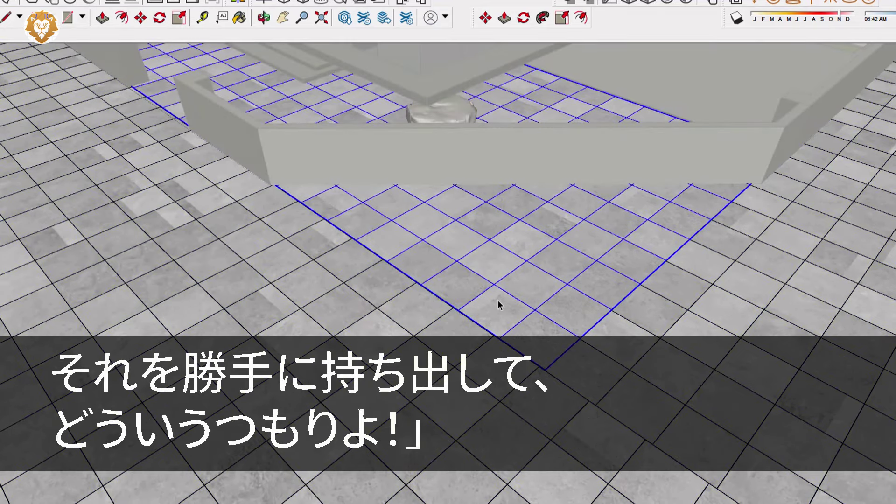
Open the selected paving section for editing and select a single tile at the foot of the angled wall
{"action": "scroll", "coordinate": [498, 300], "scroll_direction": "down", "scroll_amount": 8}
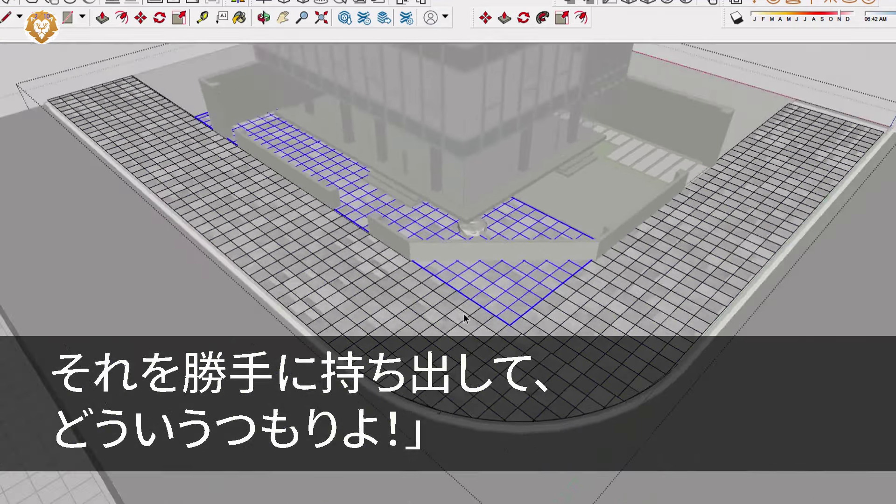
{"action": "middle_click_drag", "start_coordinate": [463, 314], "coordinate": [653, 331]}
{"action": "scroll", "coordinate": [618, 290], "scroll_direction": "up", "scroll_amount": 4}
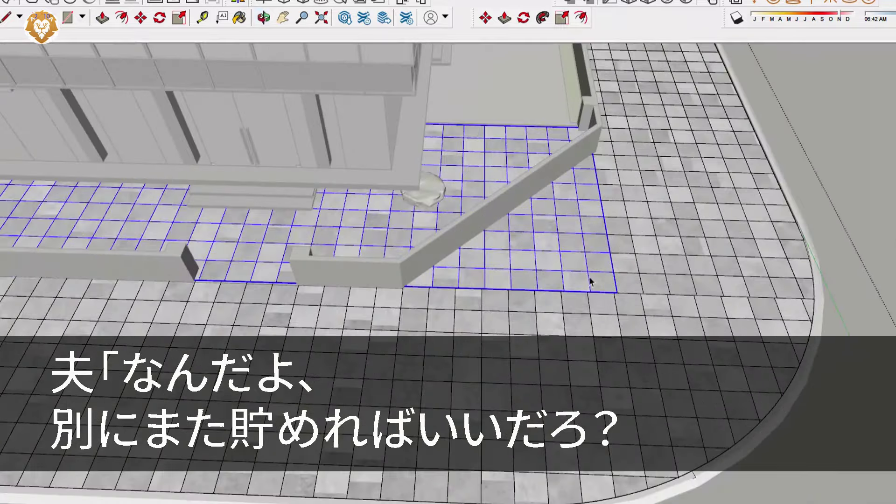
{"action": "scroll", "coordinate": [590, 282], "scroll_direction": "up", "scroll_amount": 10}
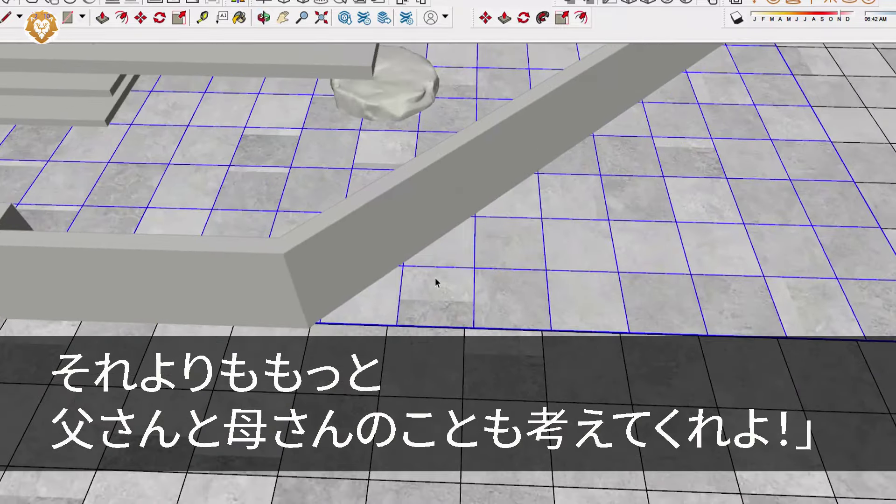
{"action": "double_click", "coordinate": [461, 282]}
{"action": "double_click", "coordinate": [461, 282]}
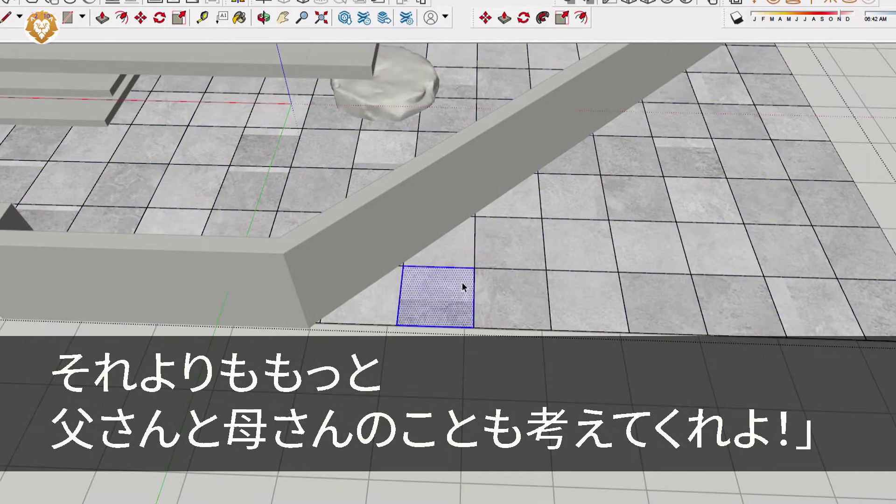
{"action": "scroll", "coordinate": [461, 282], "scroll_direction": "down", "scroll_amount": 10}
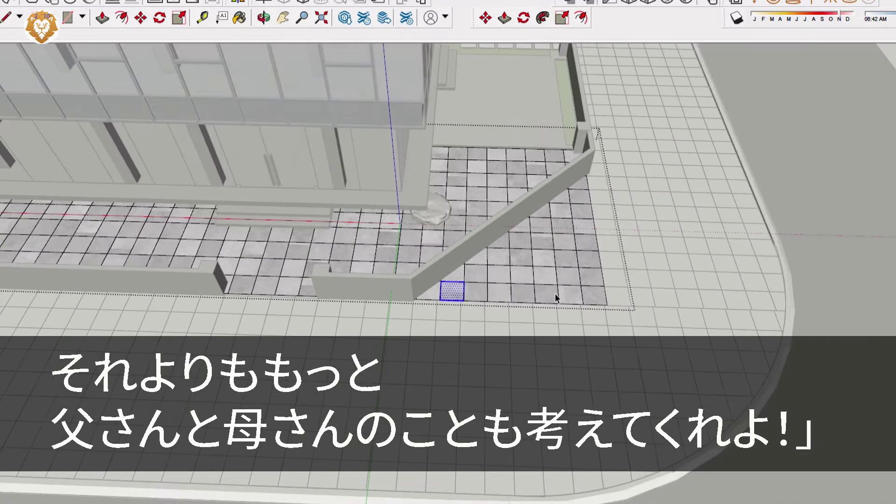
{"action": "middle_click_drag", "start_coordinate": [555, 293], "coordinate": [388, 273]}
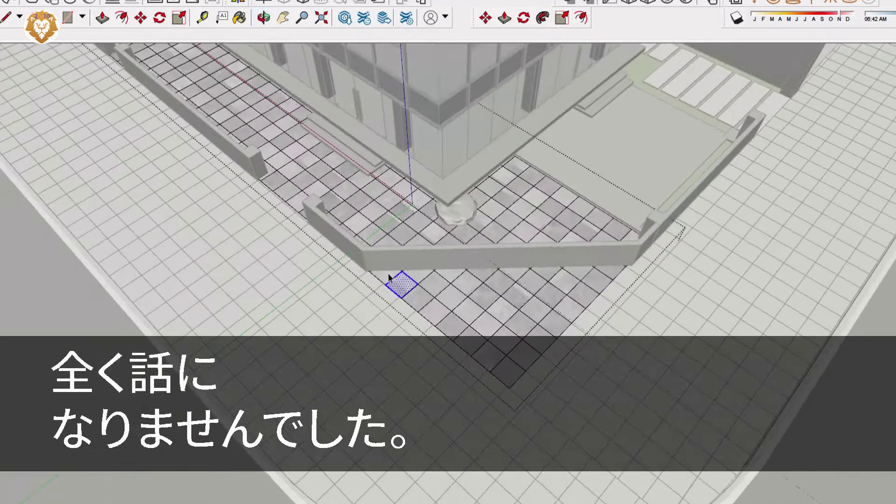
{"action": "scroll", "coordinate": [396, 266], "scroll_direction": "up", "scroll_amount": 5}
{"action": "scroll", "coordinate": [397, 266], "scroll_direction": "up", "scroll_amount": 3}
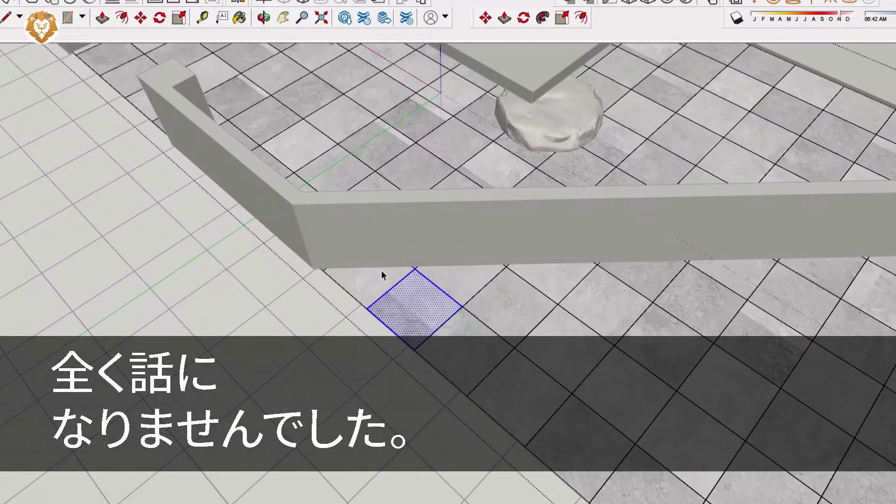
{"action": "scroll", "coordinate": [282, 275], "scroll_direction": "down", "scroll_amount": 3}
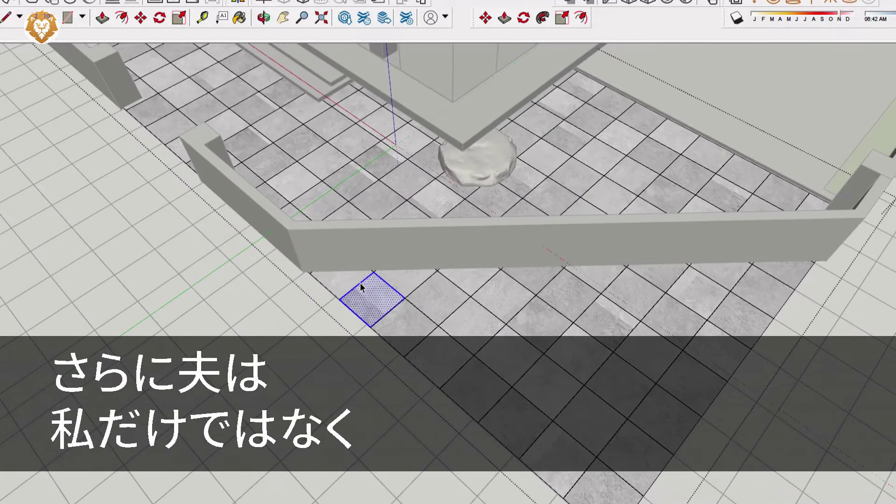
{"action": "key", "text": "l"}
{"action": "scroll", "coordinate": [298, 274], "scroll_direction": "up", "scroll_amount": 6}
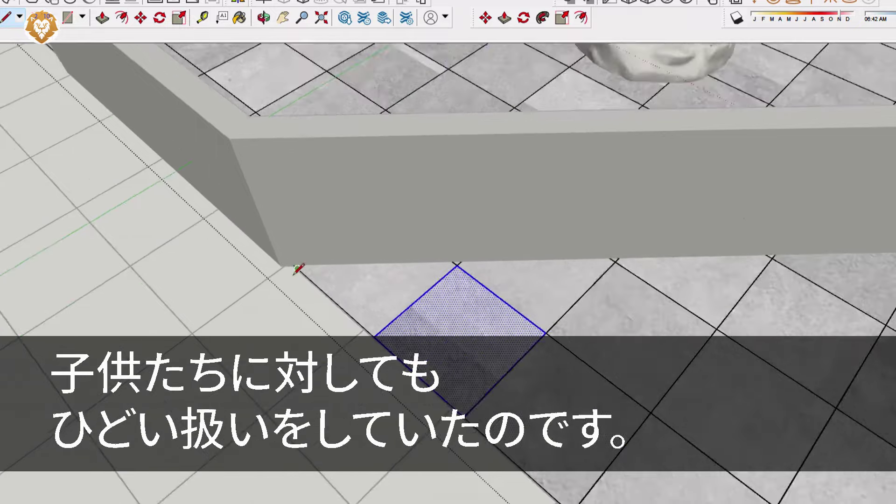
{"action": "scroll", "coordinate": [287, 278], "scroll_direction": "up", "scroll_amount": 2}
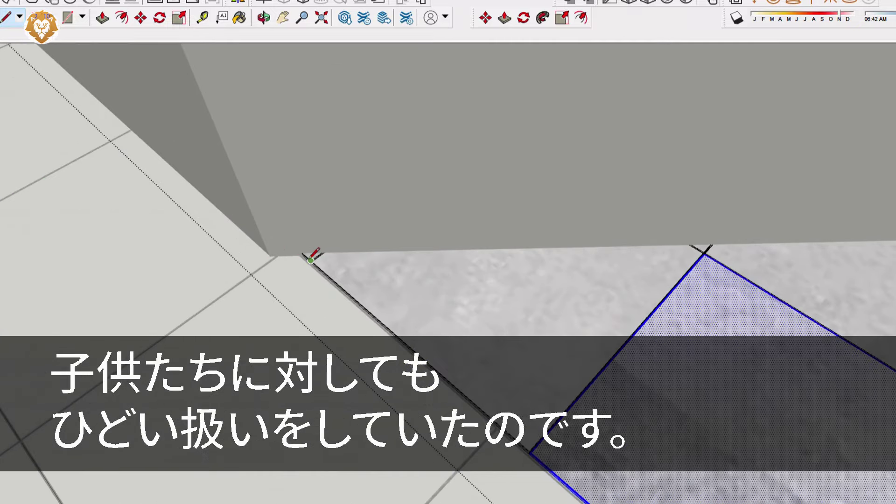
{"action": "mouse_move", "coordinate": [380, 280]}
{"action": "middle_mouse_down"}
{"action": "mouse_move", "coordinate": [326, 168]}
{"action": "mouse_move", "coordinate": [330, 145]}
{"action": "mouse_move", "coordinate": [351, 144]}
{"action": "mouse_move", "coordinate": [389, 163]}
{"action": "middle_mouse_up"}
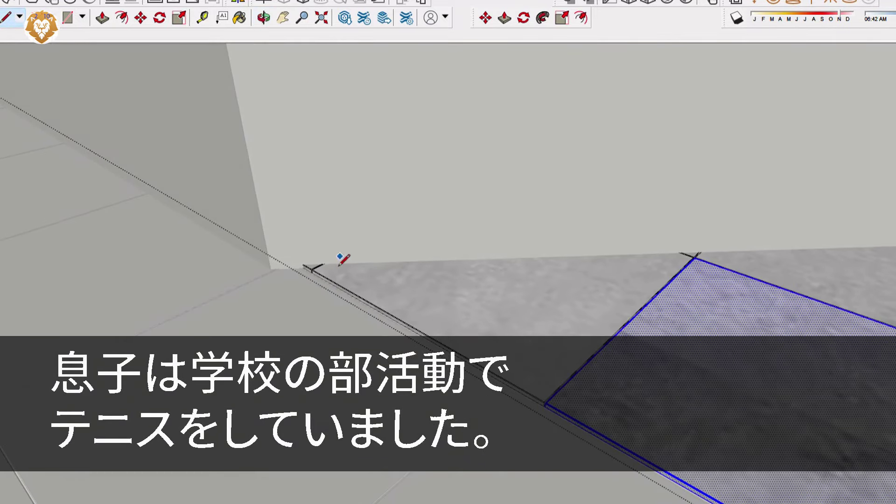
{"action": "scroll", "coordinate": [322, 287], "scroll_direction": "down", "scroll_amount": 3}
{"action": "key", "text": "space"}
{"action": "scroll", "coordinate": [304, 263], "scroll_direction": "up", "scroll_amount": 6}
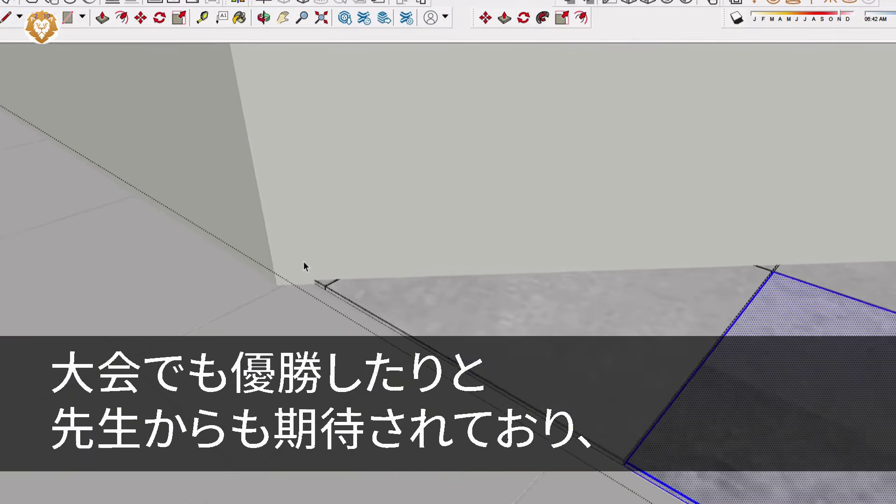
{"action": "scroll", "coordinate": [334, 266], "scroll_direction": "up", "scroll_amount": 1}
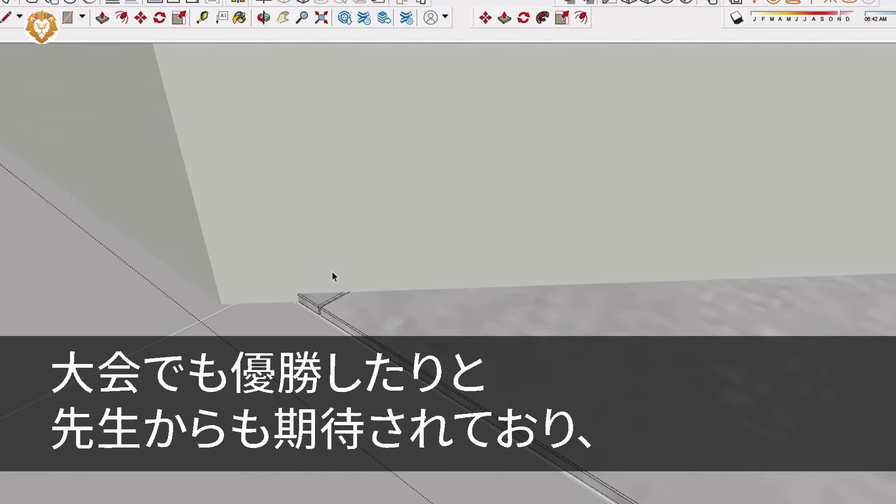
{"action": "scroll", "coordinate": [315, 286], "scroll_direction": "up", "scroll_amount": 3}
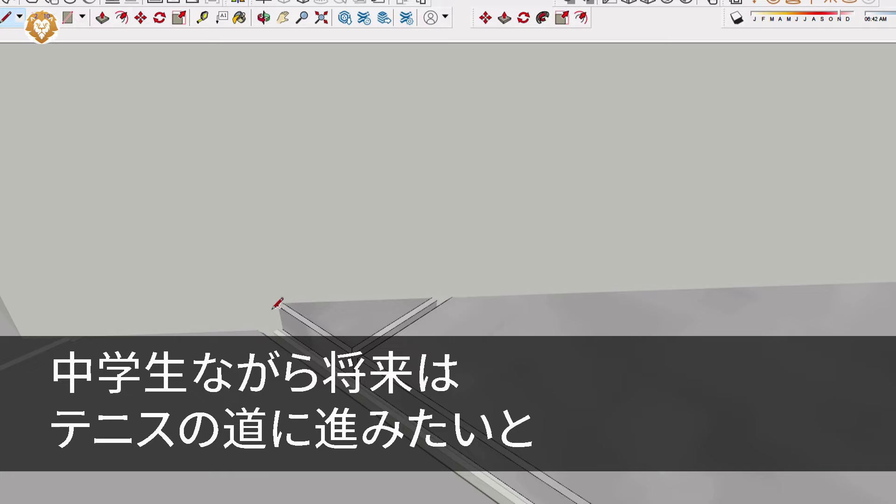
{"action": "scroll", "coordinate": [272, 300], "scroll_direction": "down", "scroll_amount": 3}
{"action": "scroll", "coordinate": [304, 290], "scroll_direction": "down", "scroll_amount": 5}
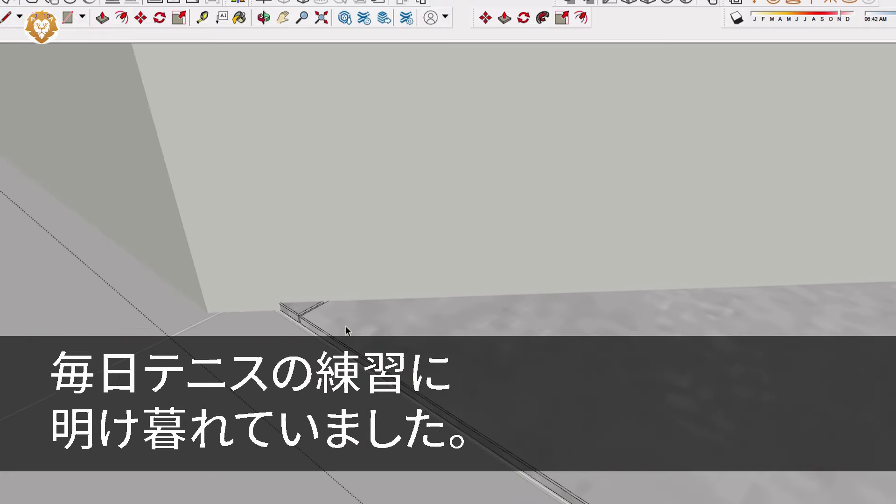
Try to draw a line on the courtyard paving from the foot of the angled wall's opposite corner
{"action": "scroll", "coordinate": [231, 339], "scroll_direction": "down", "scroll_amount": 8}
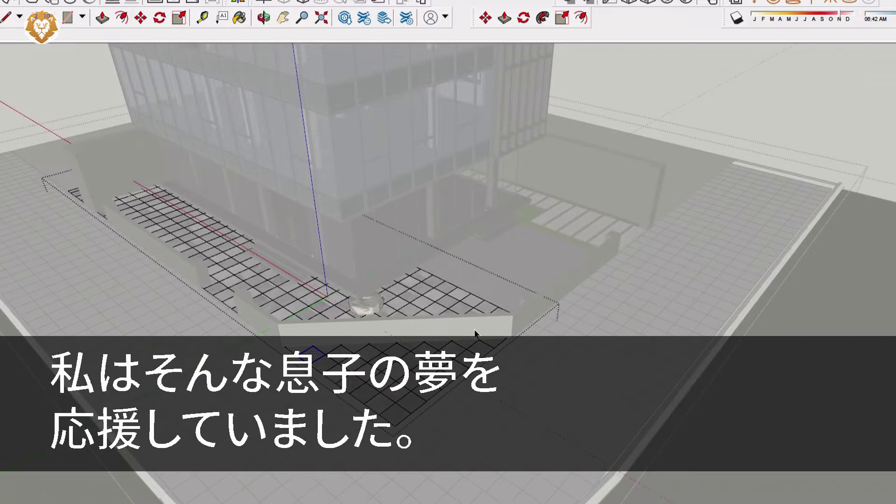
{"action": "middle_click_drag", "start_coordinate": [475, 333], "coordinate": [134, 346]}
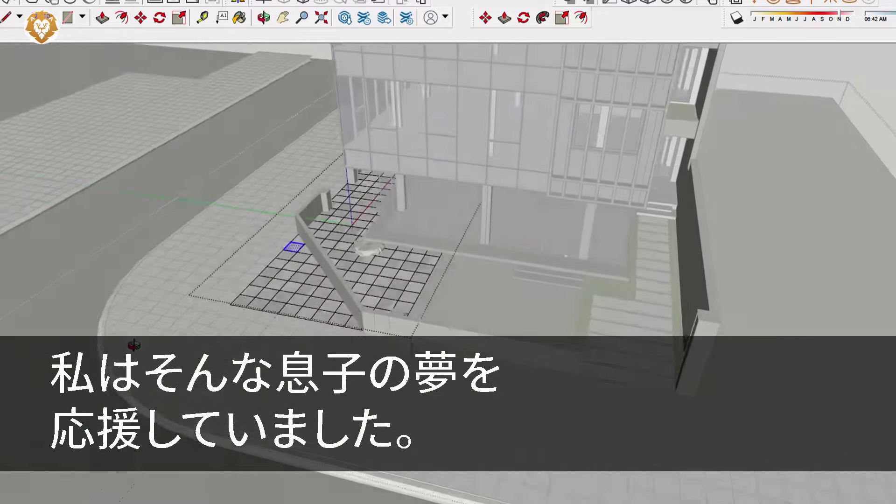
{"action": "scroll", "coordinate": [264, 228], "scroll_direction": "up", "scroll_amount": 5}
{"action": "middle_click_drag", "start_coordinate": [482, 300], "coordinate": [205, 413]}
{"action": "scroll", "coordinate": [204, 413], "scroll_direction": "up", "scroll_amount": 5}
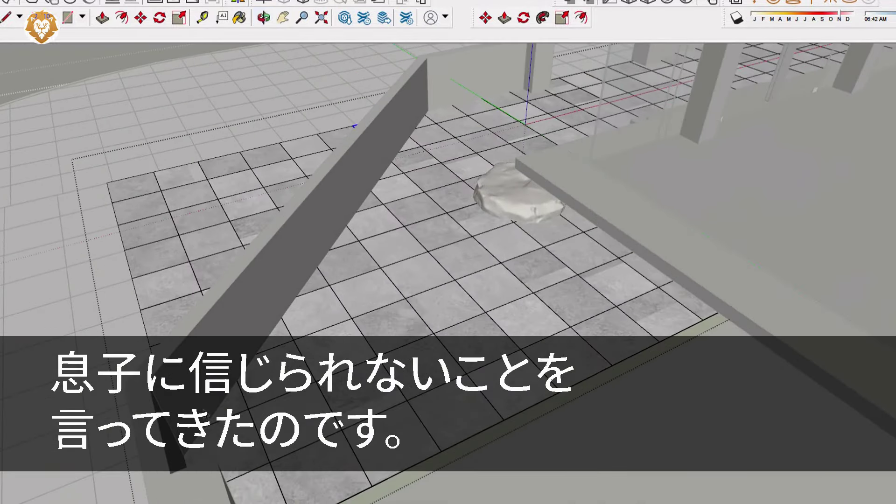
{"action": "scroll", "coordinate": [205, 413], "scroll_direction": "up", "scroll_amount": 4}
{"action": "scroll", "coordinate": [211, 414], "scroll_direction": "up", "scroll_amount": 1}
{"action": "middle_click_drag", "start_coordinate": [210, 413], "coordinate": [144, 438]}
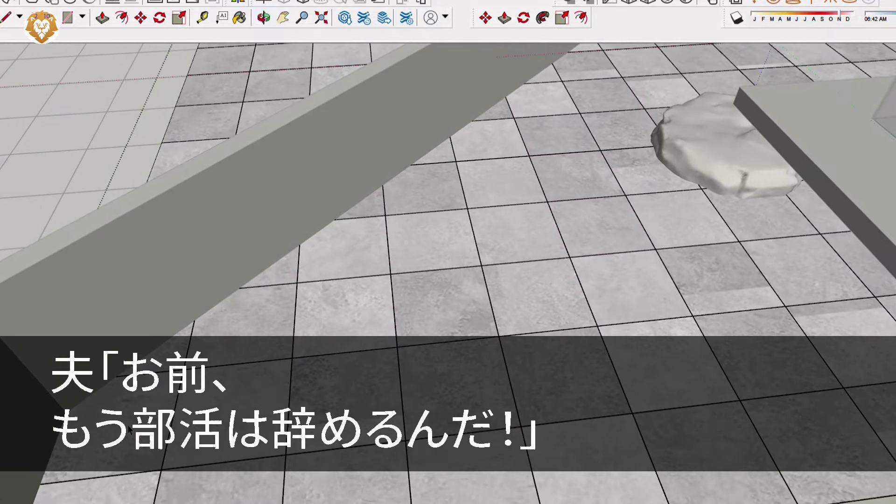
{"action": "key", "text": "r"}
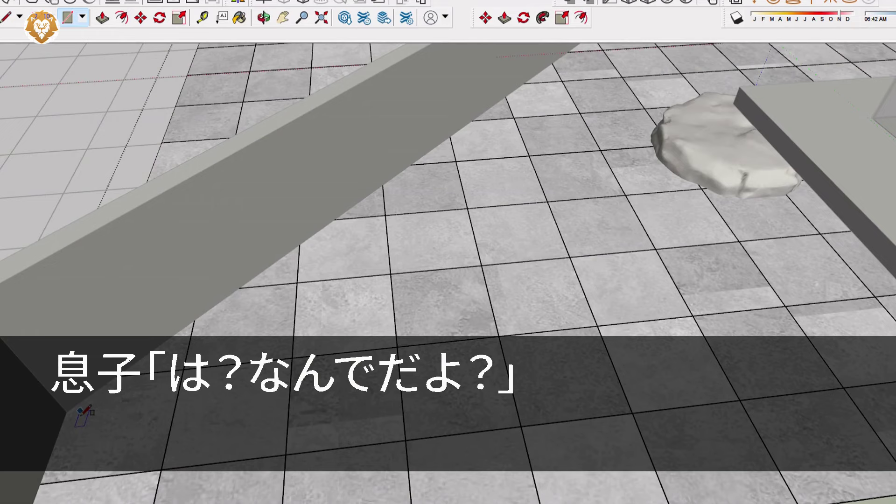
{"action": "key", "text": "l"}
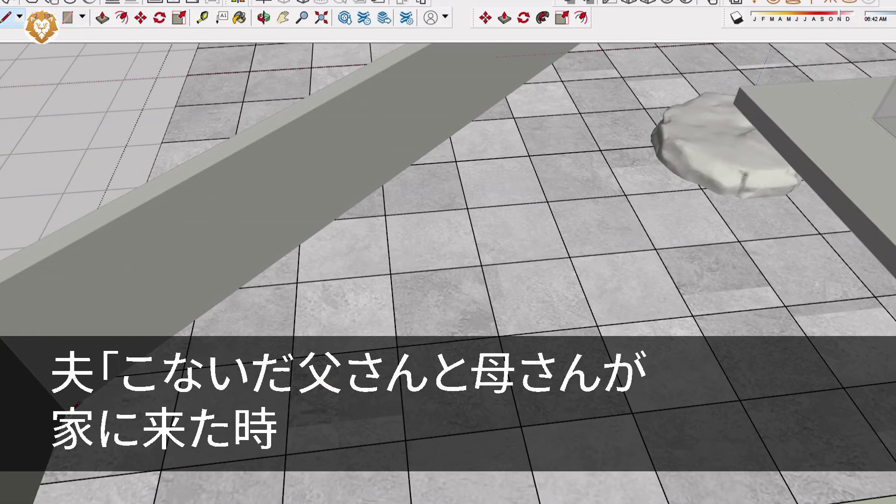
{"action": "scroll", "coordinate": [65, 394], "scroll_direction": "up", "scroll_amount": 5}
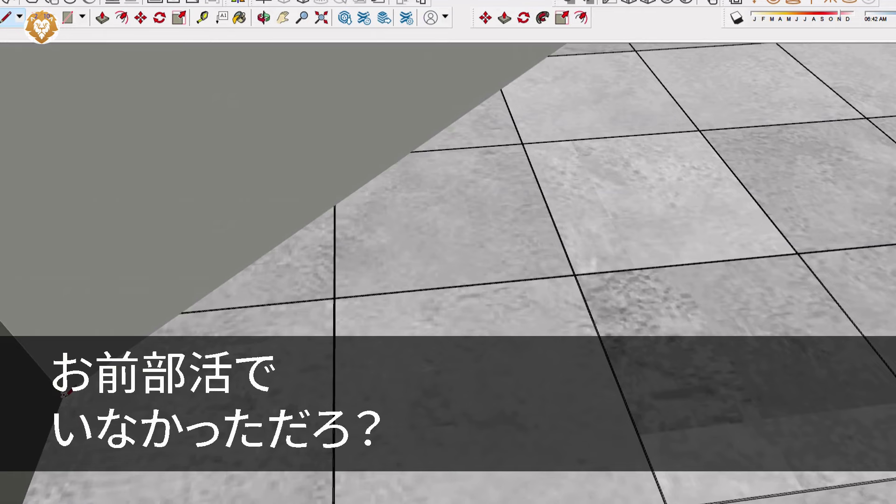
Mirror the tiled sidewalk paving about a vertical plane along its building-side outline edge onto the building plot, and erase the original
{"action": "scroll", "coordinate": [104, 476], "scroll_direction": "down", "scroll_amount": 10}
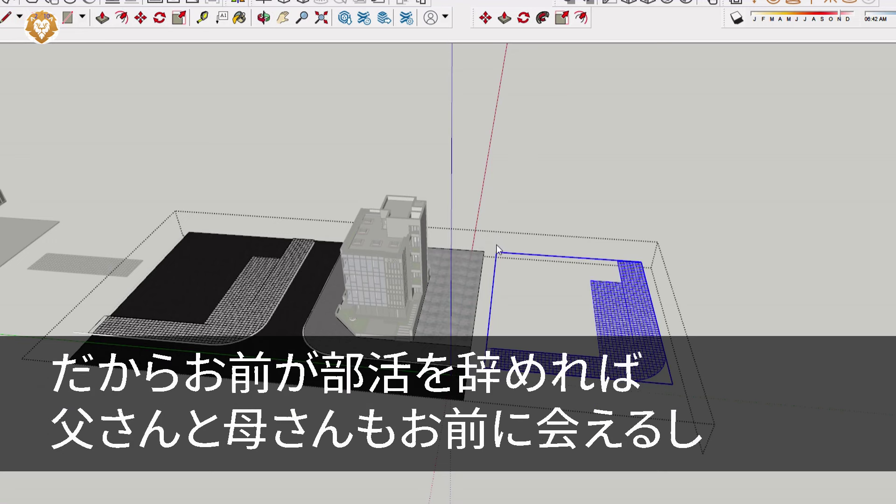
{"action": "scroll", "coordinate": [489, 298], "scroll_direction": "up", "scroll_amount": 5}
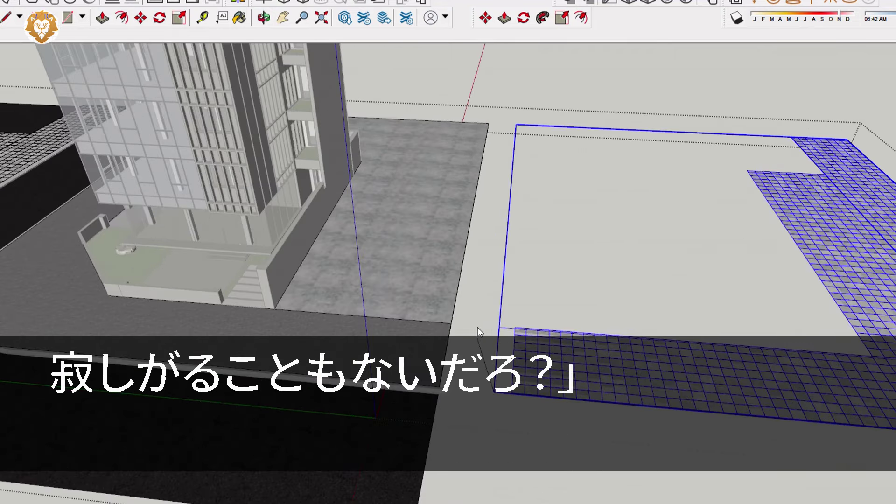
{"action": "scroll", "coordinate": [499, 335], "scroll_direction": "down", "scroll_amount": 5}
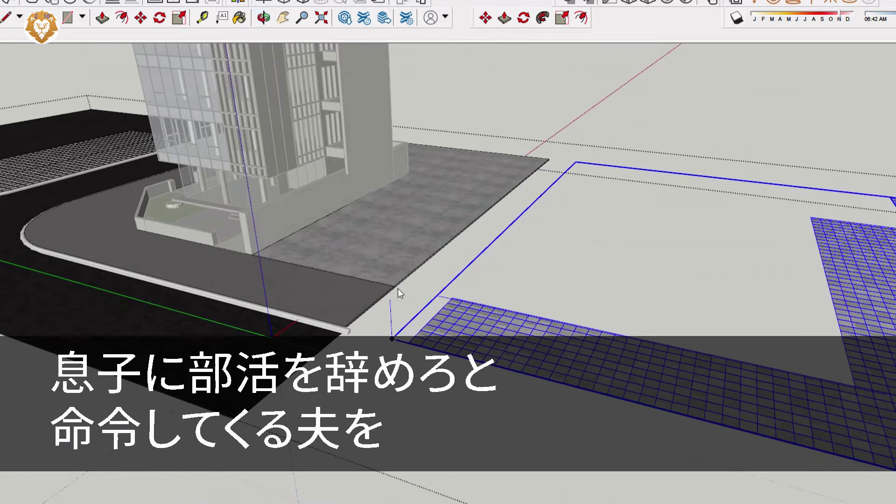
{"action": "left_click", "coordinate": [397, 288]}
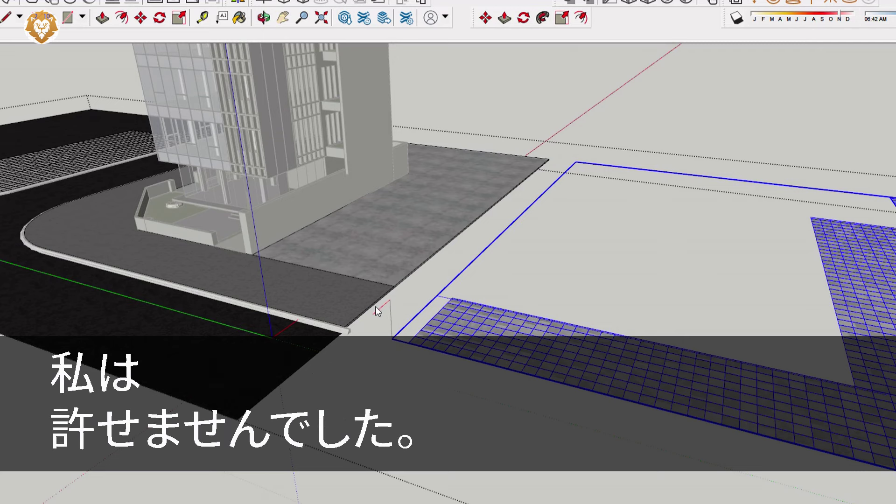
{"action": "left_click", "coordinate": [376, 312]}
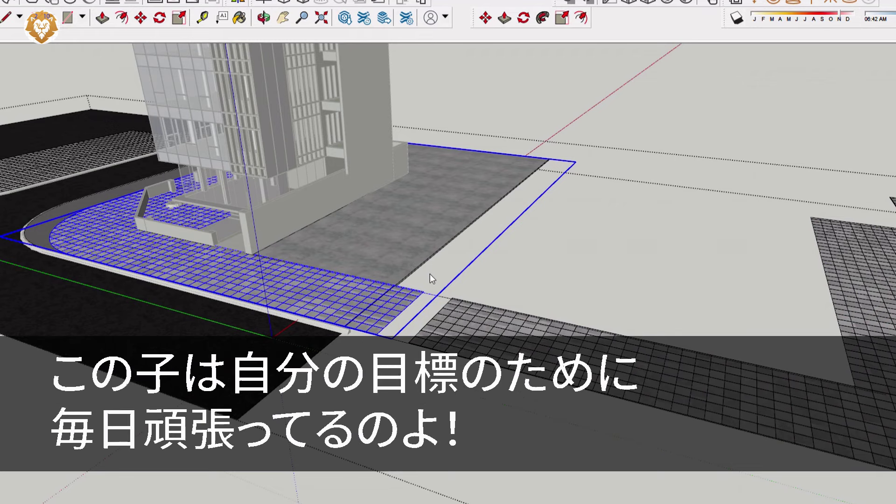
Examine the fit of the mirrored paving against the curb and concrete slab from several angles and close up
{"action": "scroll", "coordinate": [499, 351], "scroll_direction": "down", "scroll_amount": 3}
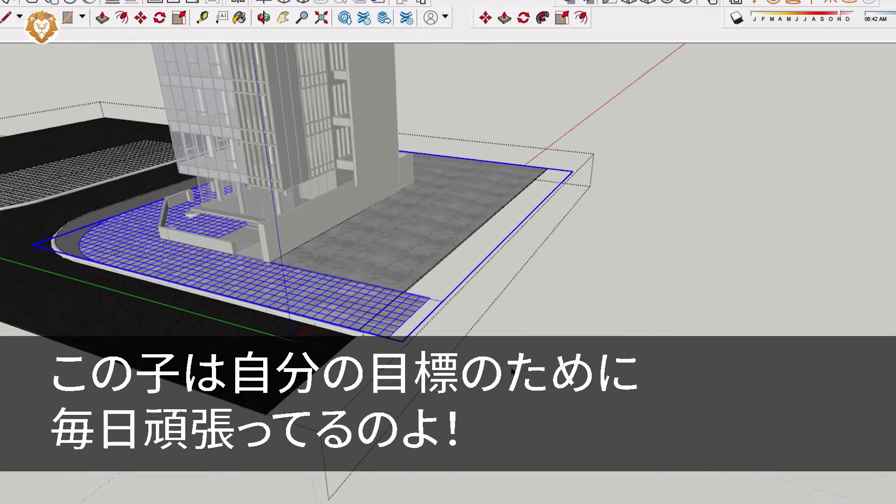
{"action": "middle_click_drag", "start_coordinate": [448, 364], "coordinate": [616, 393]}
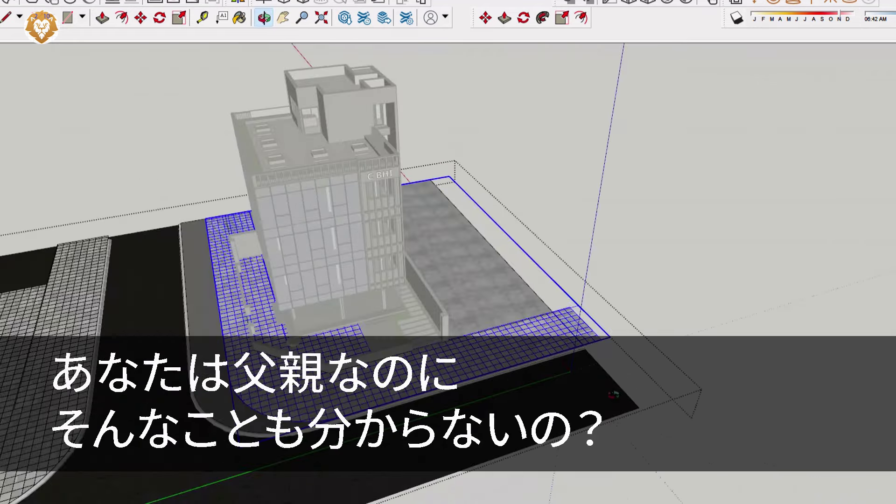
{"action": "mouse_move", "coordinate": [664, 373]}
{"action": "middle_mouse_down"}
{"action": "mouse_move", "coordinate": [708, 364]}
{"action": "mouse_move", "coordinate": [537, 374]}
{"action": "mouse_move", "coordinate": [531, 448]}
{"action": "middle_mouse_up"}
{"action": "scroll", "coordinate": [531, 452], "scroll_direction": "up", "scroll_amount": 6}
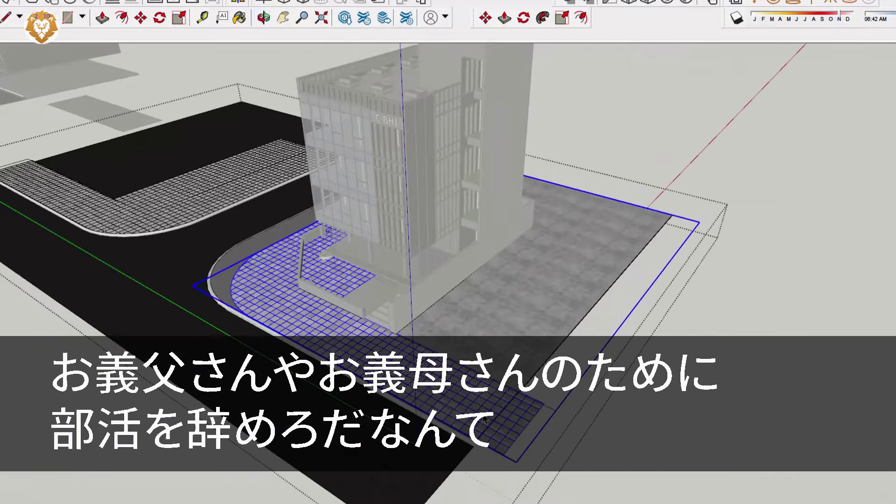
{"action": "scroll", "coordinate": [497, 470], "scroll_direction": "up", "scroll_amount": 3}
{"action": "middle_click_drag", "start_coordinate": [497, 472], "coordinate": [455, 412]}
{"action": "scroll", "coordinate": [520, 464], "scroll_direction": "up", "scroll_amount": 4}
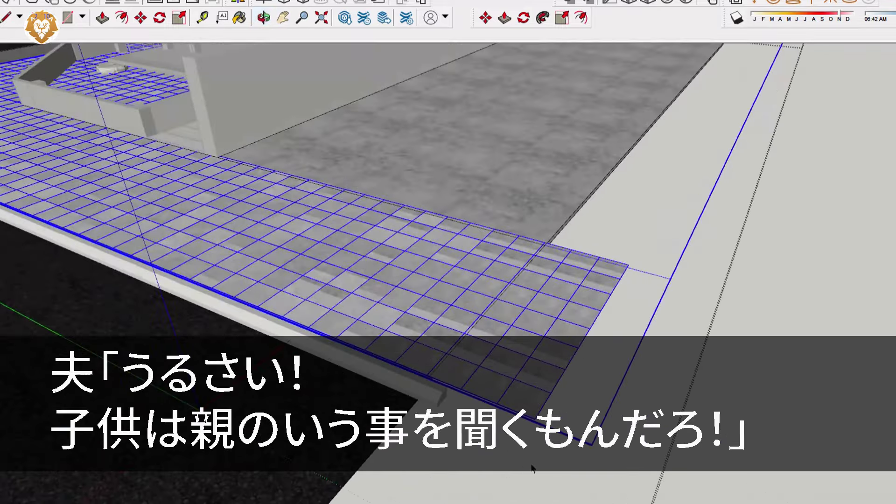
Move the mirrored paving by its outer front corner to the front corner of the concrete slab beside the curb
{"action": "key", "text": "m"}
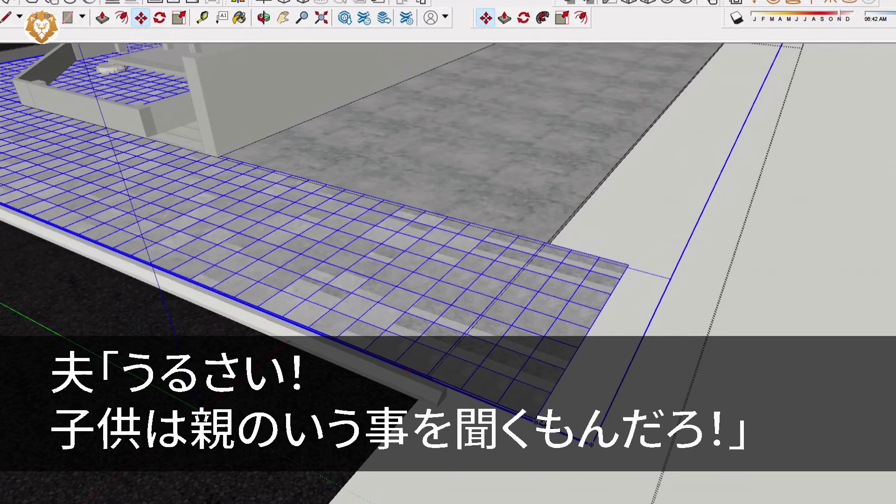
{"action": "left_click", "coordinate": [541, 418]}
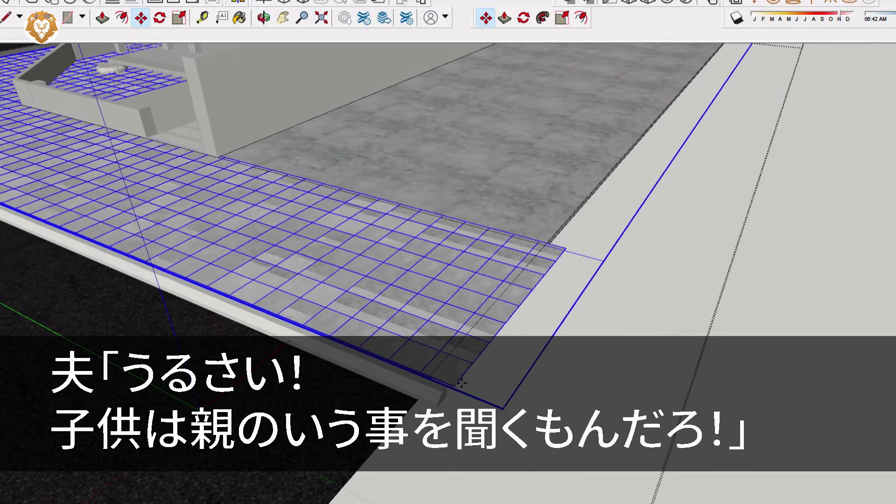
{"action": "mouse_move", "coordinate": [436, 380]}
{"action": "left_mouse_down"}
{"action": "mouse_move", "coordinate": [428, 377]}
{"action": "mouse_move", "coordinate": [439, 373]}
{"action": "left_mouse_up"}
{"action": "scroll", "coordinate": [439, 372], "scroll_direction": "down", "scroll_amount": 5}
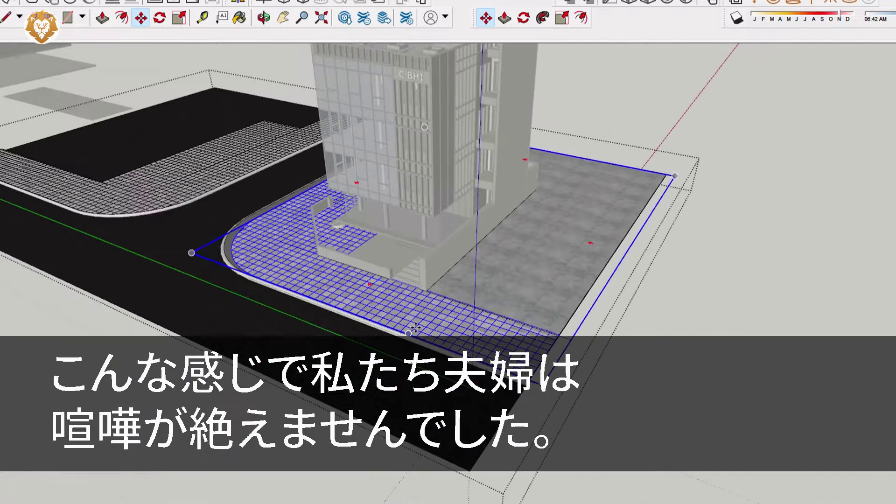
Move the mirrored paving so its rounded street corner sits against the inner edge of the curved curb, and close the group
{"action": "middle_click_drag", "start_coordinate": [415, 327], "coordinate": [644, 374]}
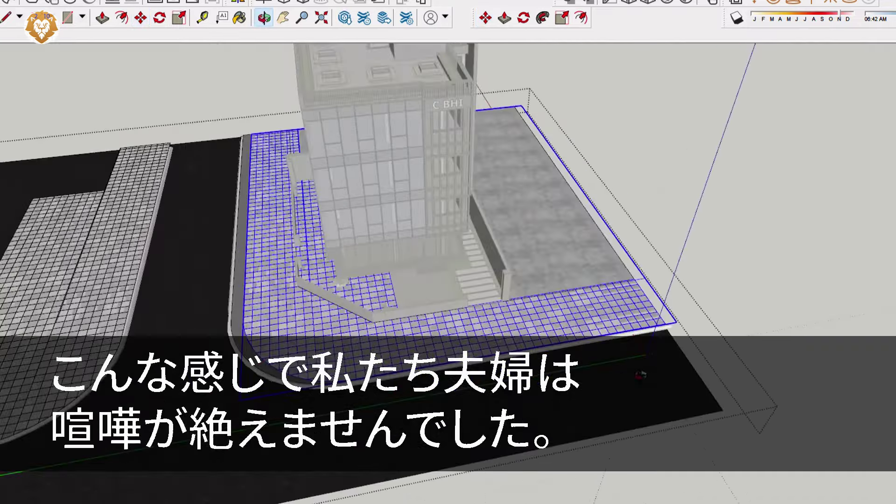
{"action": "scroll", "coordinate": [290, 371], "scroll_direction": "up", "scroll_amount": 4}
{"action": "scroll", "coordinate": [285, 373], "scroll_direction": "up", "scroll_amount": 3}
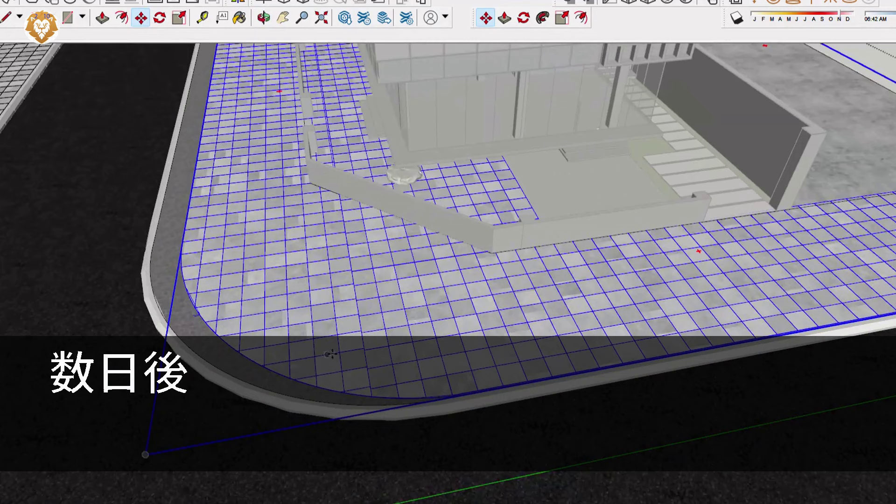
{"action": "left_click", "coordinate": [331, 354]}
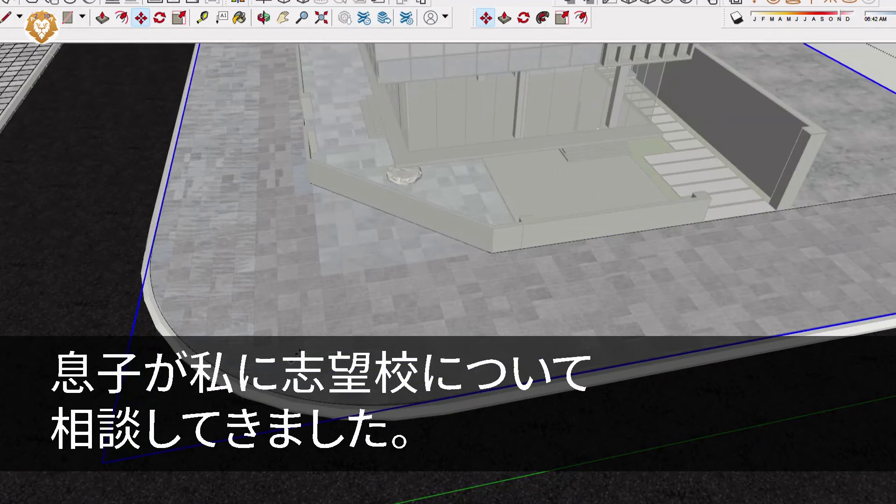
{"action": "left_click", "coordinate": [296, 357]}
{"action": "scroll", "coordinate": [384, 371], "scroll_direction": "down", "scroll_amount": 5}
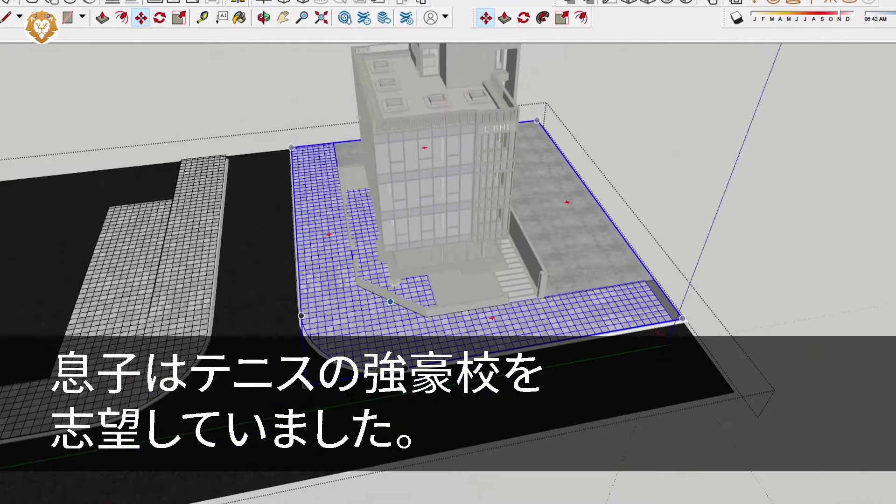
{"action": "middle_click_drag", "start_coordinate": [384, 370], "coordinate": [462, 314]}
{"action": "key", "text": "space"}
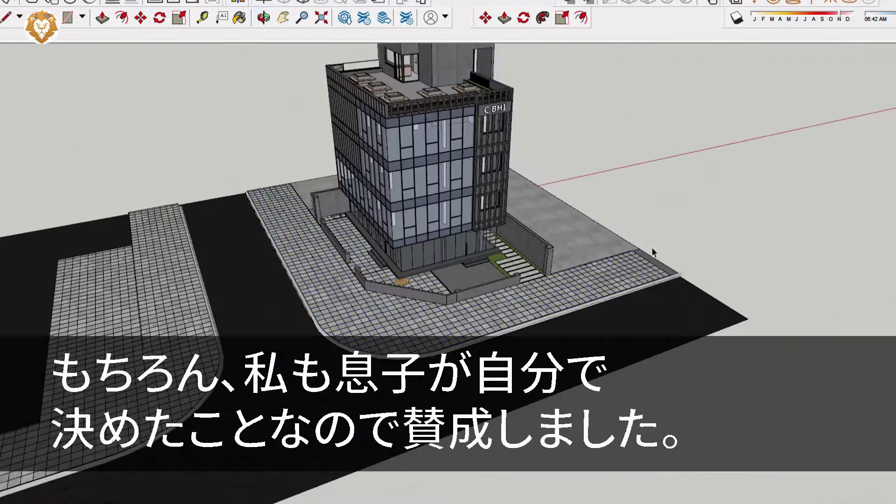
Examine the relocated paving around the building from above, at street level and close to the angled boundary wall
{"action": "scroll", "coordinate": [449, 281], "scroll_direction": "up", "scroll_amount": 5}
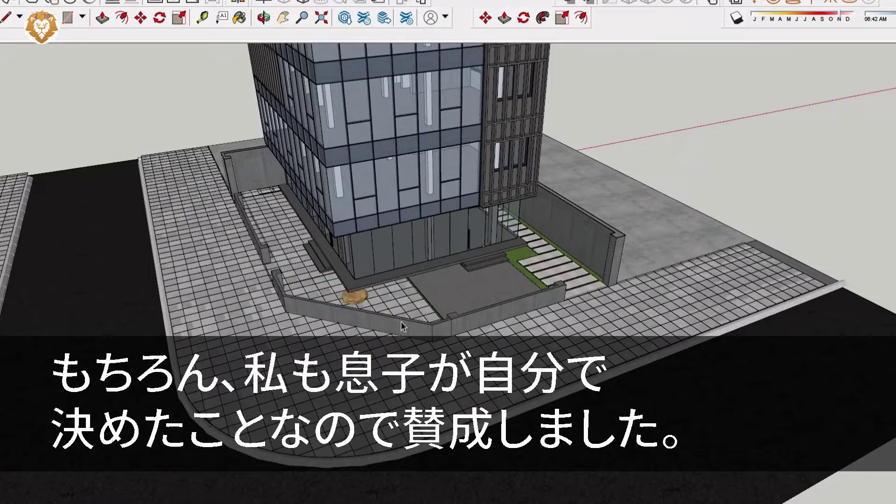
{"action": "mouse_move", "coordinate": [402, 326]}
{"action": "middle_mouse_down"}
{"action": "mouse_move", "coordinate": [613, 225]}
{"action": "mouse_move", "coordinate": [660, 214]}
{"action": "mouse_move", "coordinate": [668, 318]}
{"action": "middle_mouse_up"}
{"action": "middle_click_drag", "start_coordinate": [261, 416], "coordinate": [187, 458]}
{"action": "scroll", "coordinate": [187, 458], "scroll_direction": "up", "scroll_amount": 2}
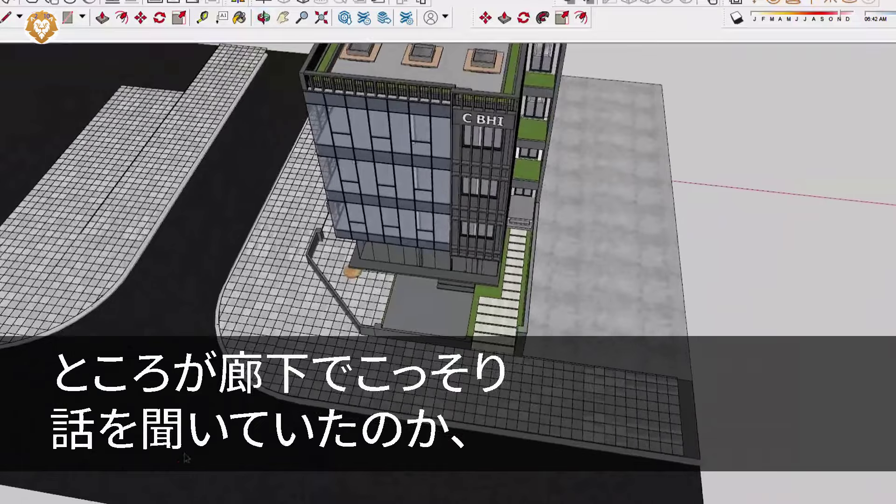
{"action": "scroll", "coordinate": [614, 391], "scroll_direction": "down", "scroll_amount": 4}
{"action": "scroll", "coordinate": [470, 373], "scroll_direction": "up", "scroll_amount": 3}
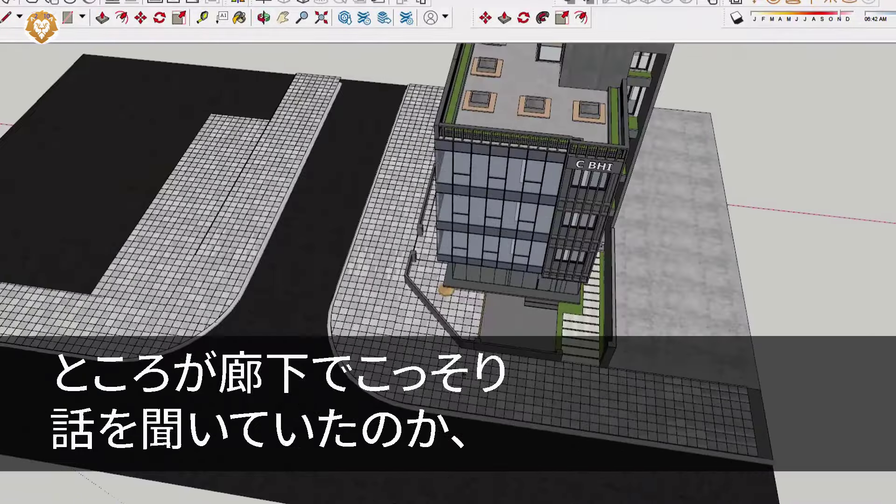
{"action": "middle_click_drag", "start_coordinate": [401, 379], "coordinate": [602, 259]}
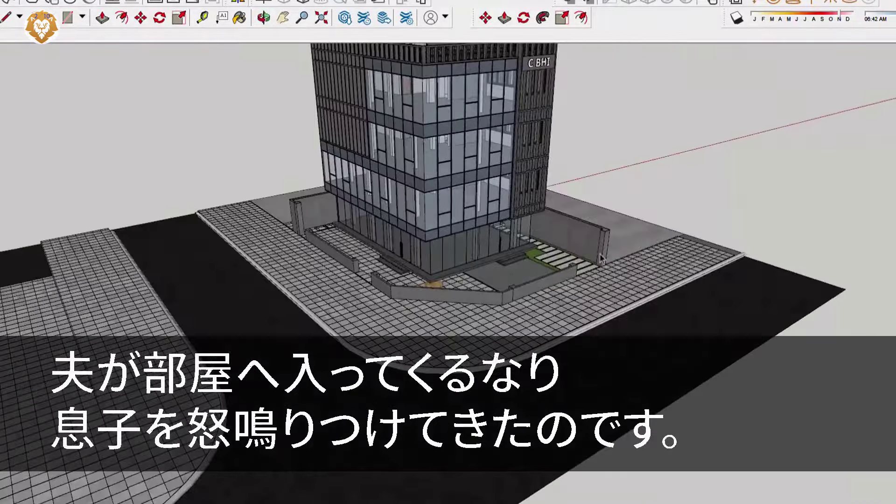
{"action": "mouse_move", "coordinate": [484, 350]}
{"action": "middle_mouse_down"}
{"action": "mouse_move", "coordinate": [420, 310]}
{"action": "mouse_move", "coordinate": [432, 294]}
{"action": "mouse_move", "coordinate": [411, 355]}
{"action": "mouse_move", "coordinate": [355, 415]}
{"action": "middle_mouse_up"}
{"action": "scroll", "coordinate": [346, 421], "scroll_direction": "down", "scroll_amount": 3}
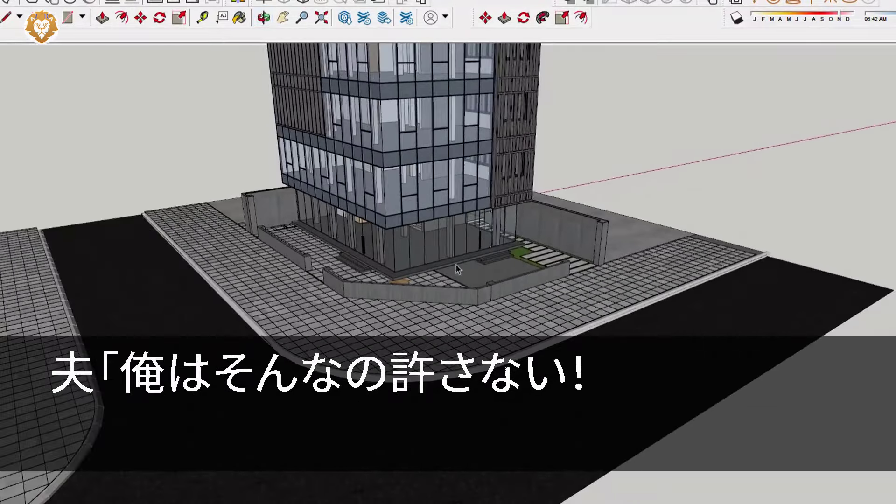
{"action": "scroll", "coordinate": [469, 255], "scroll_direction": "up", "scroll_amount": 3}
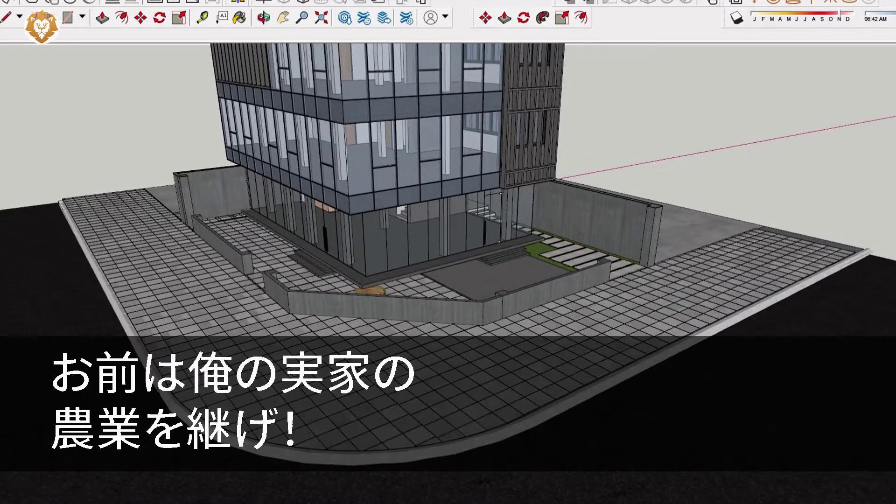
{"action": "scroll", "coordinate": [379, 427], "scroll_direction": "up", "scroll_amount": 10}
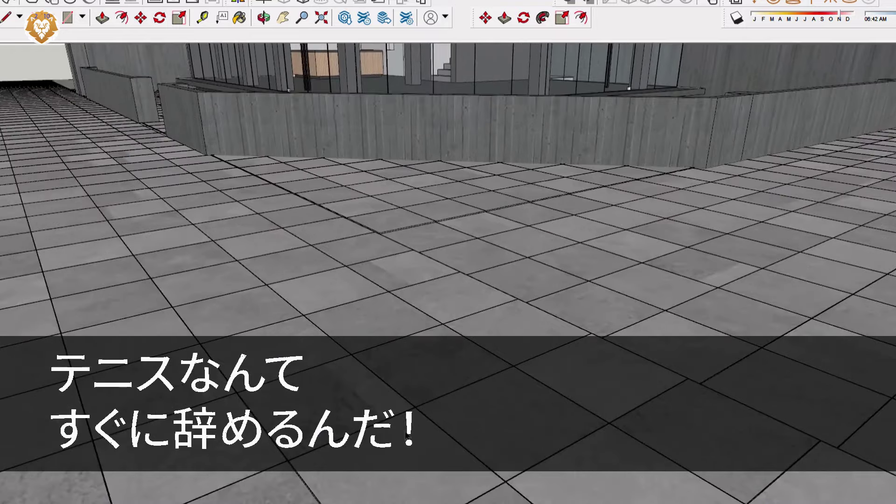
{"action": "scroll", "coordinate": [350, 220], "scroll_direction": "down", "scroll_amount": 10}
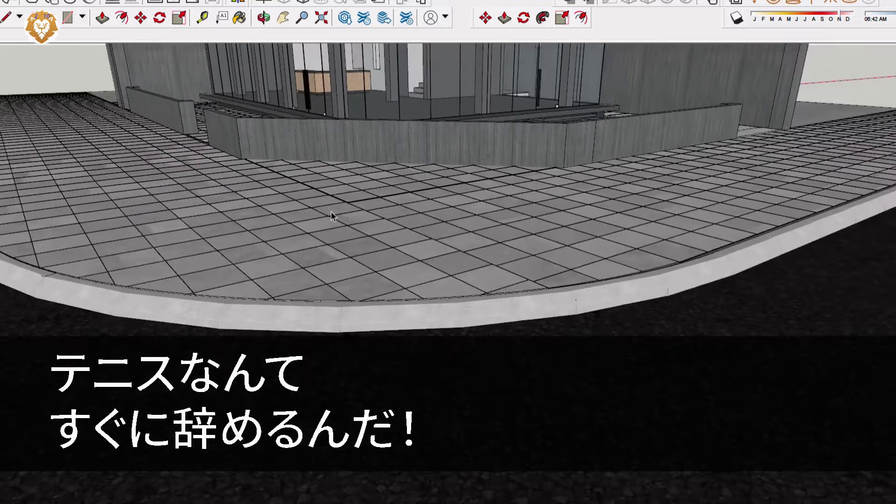
{"action": "middle_click_drag", "start_coordinate": [331, 211], "coordinate": [389, 345]}
{"action": "scroll", "coordinate": [388, 343], "scroll_direction": "down", "scroll_amount": 3}
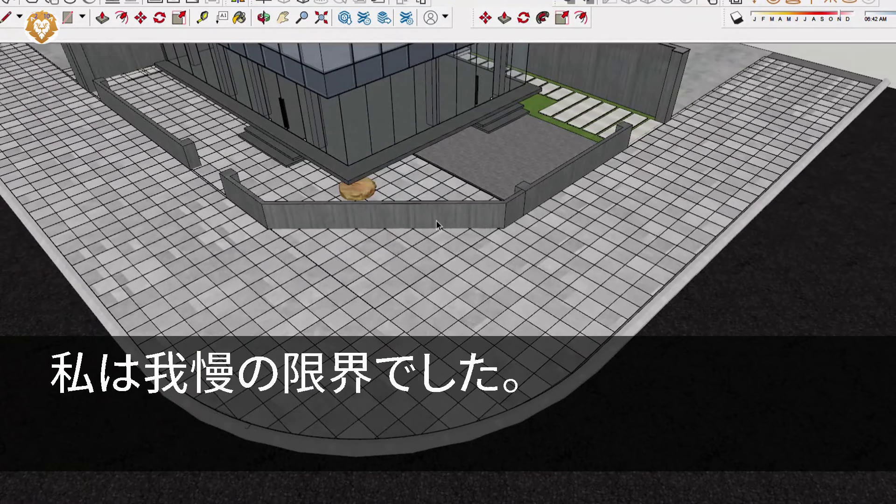
Inspect the nested ground and paving groups around the angled wall to identify which one holds the courtyard tiles
{"action": "double_click", "coordinate": [444, 285]}
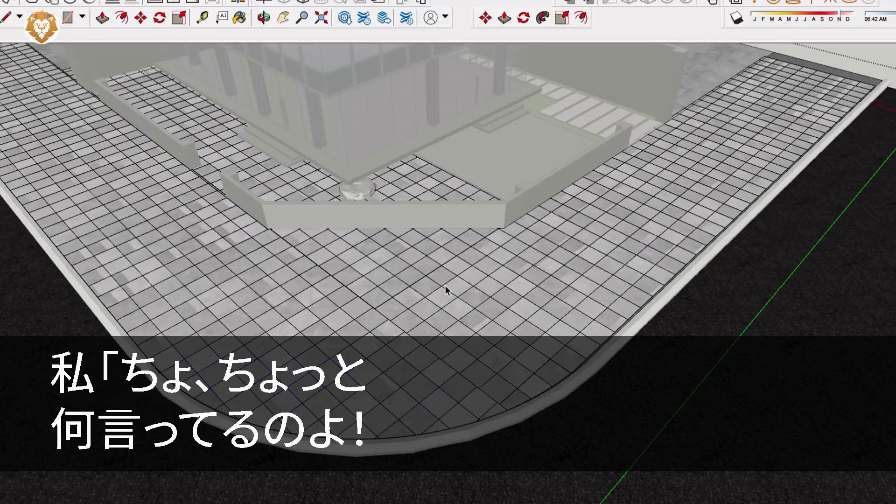
{"action": "left_click", "coordinate": [379, 250]}
{"action": "double_click", "coordinate": [379, 250]}
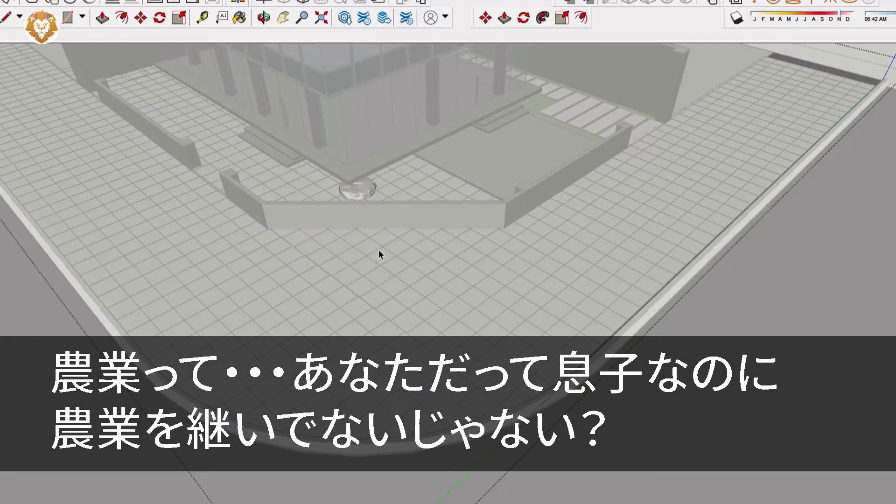
{"action": "scroll", "coordinate": [444, 248], "scroll_direction": "down", "scroll_amount": 3}
{"action": "left_click", "coordinate": [866, 105]}
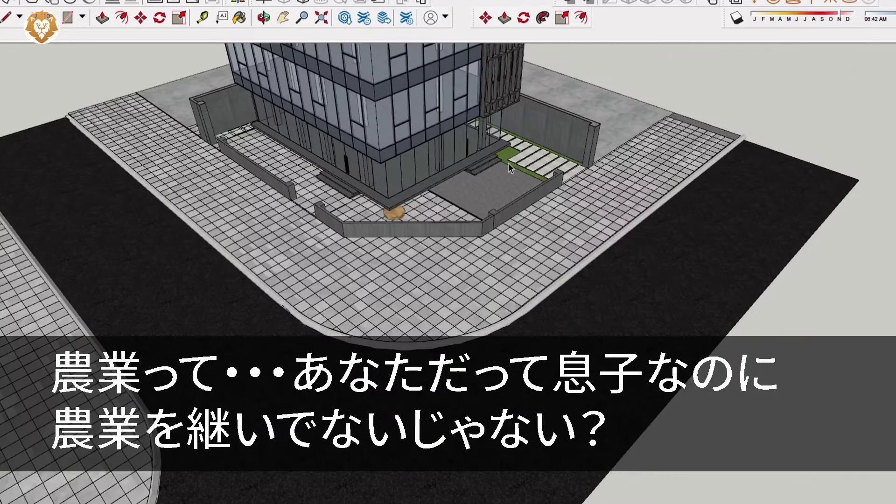
{"action": "double_click", "coordinate": [363, 202]}
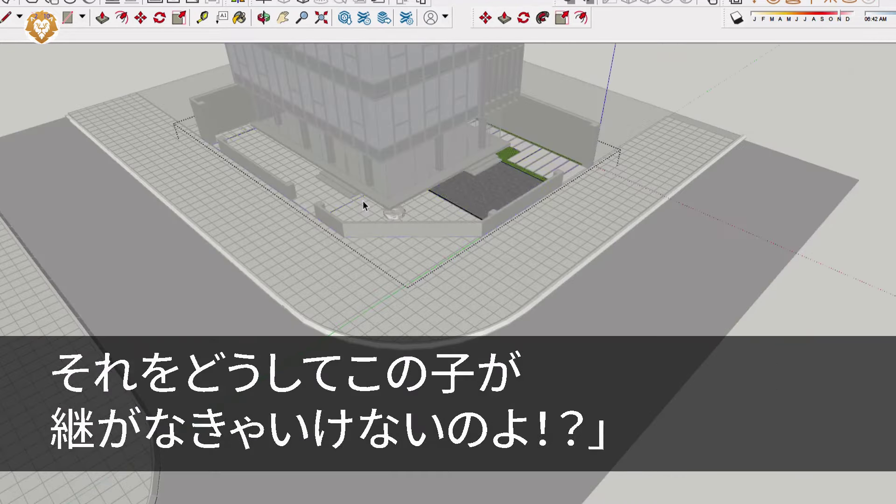
{"action": "scroll", "coordinate": [362, 200], "scroll_direction": "up", "scroll_amount": 2}
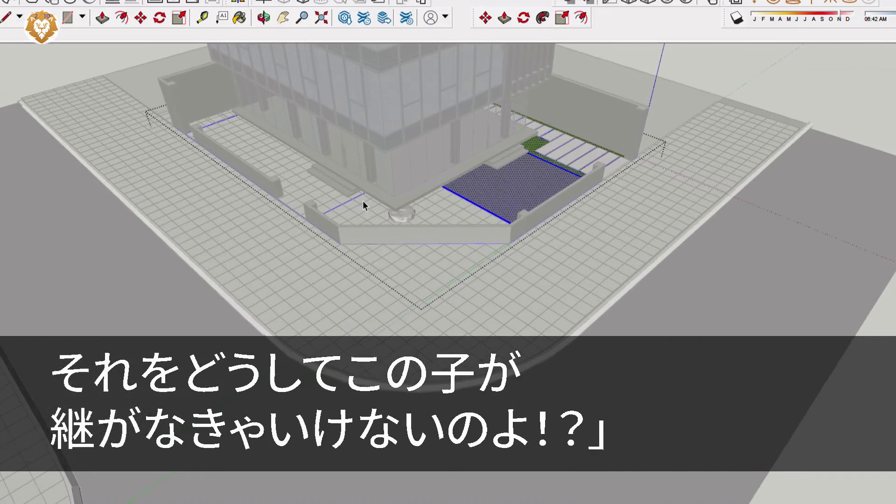
{"action": "key", "text": "Escape"}
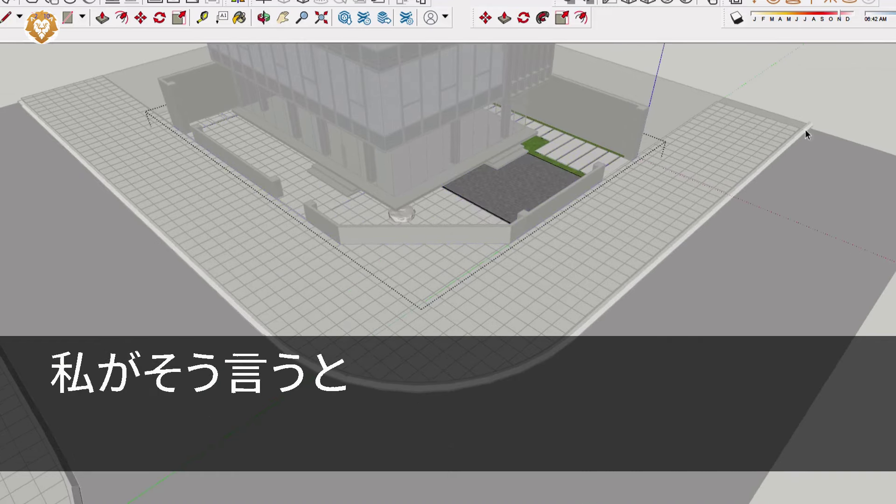
{"action": "left_click", "coordinate": [866, 82]}
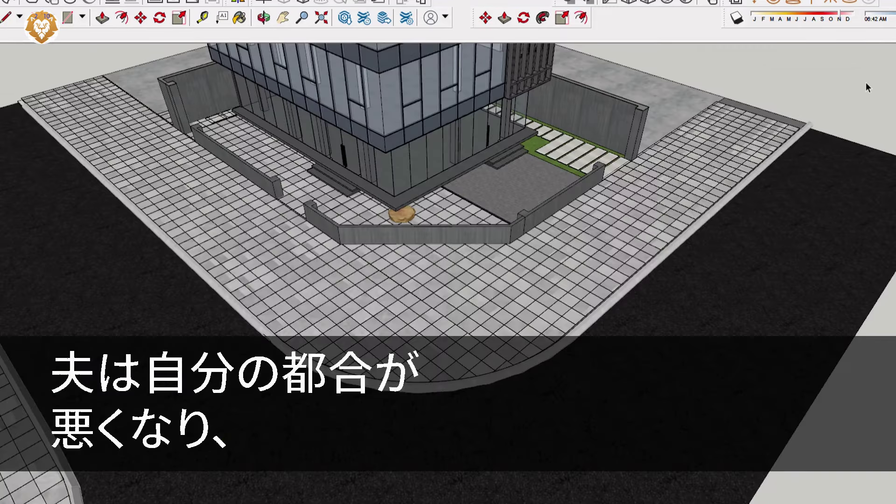
{"action": "left_click", "coordinate": [466, 213]}
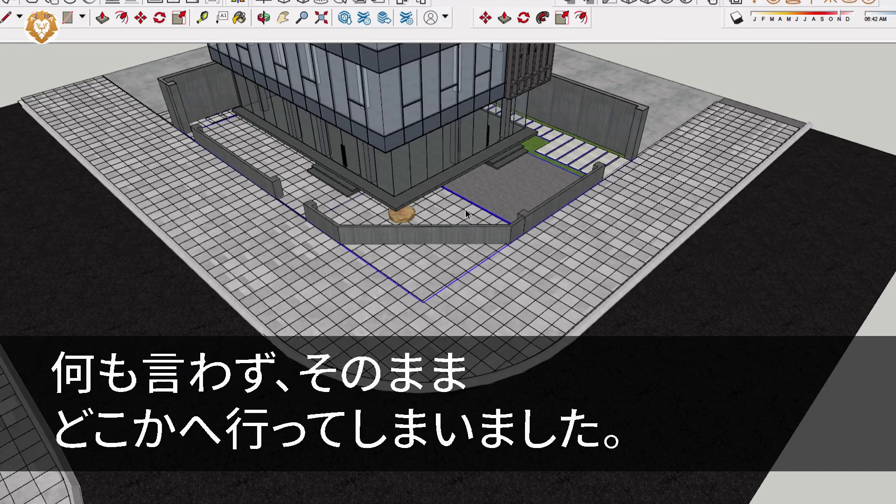
{"action": "triple_click", "coordinate": [429, 282]}
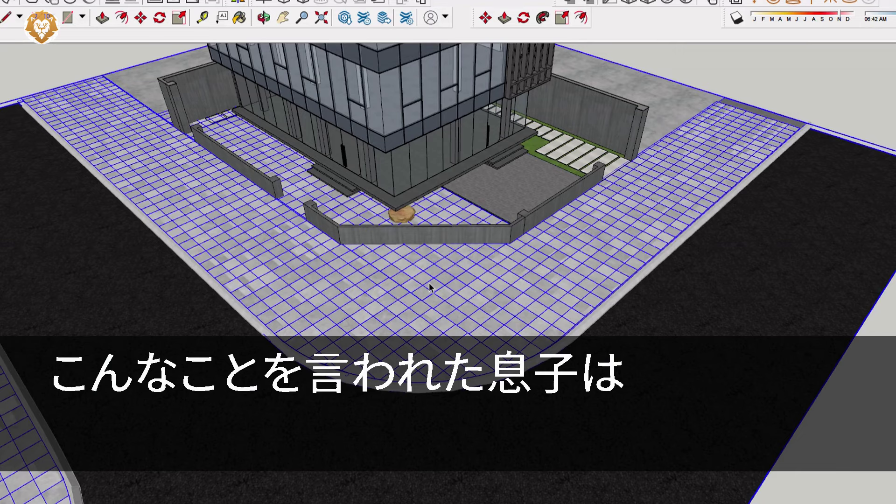
{"action": "double_click", "coordinate": [429, 283]}
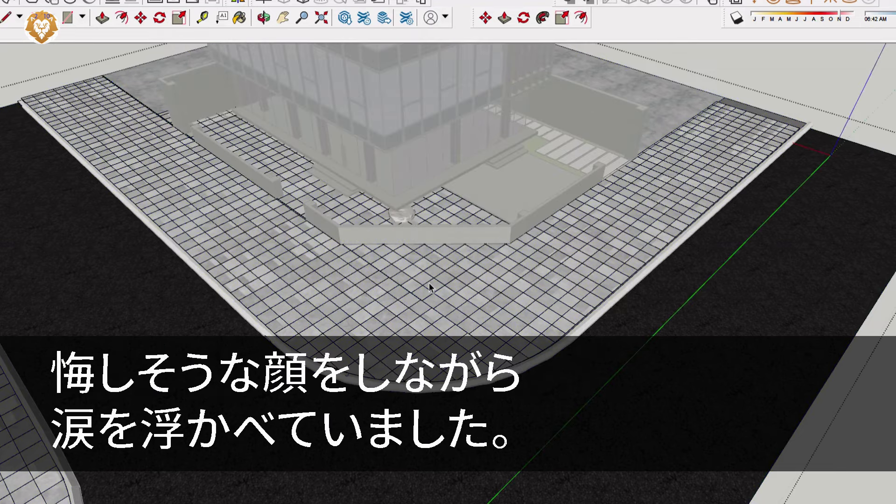
{"action": "double_click", "coordinate": [429, 284]}
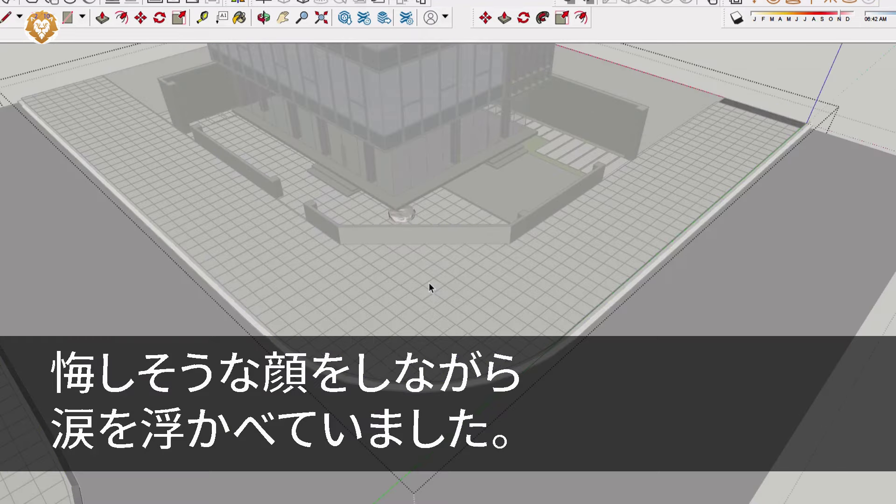
{"action": "scroll", "coordinate": [429, 283], "scroll_direction": "down", "scroll_amount": 2}
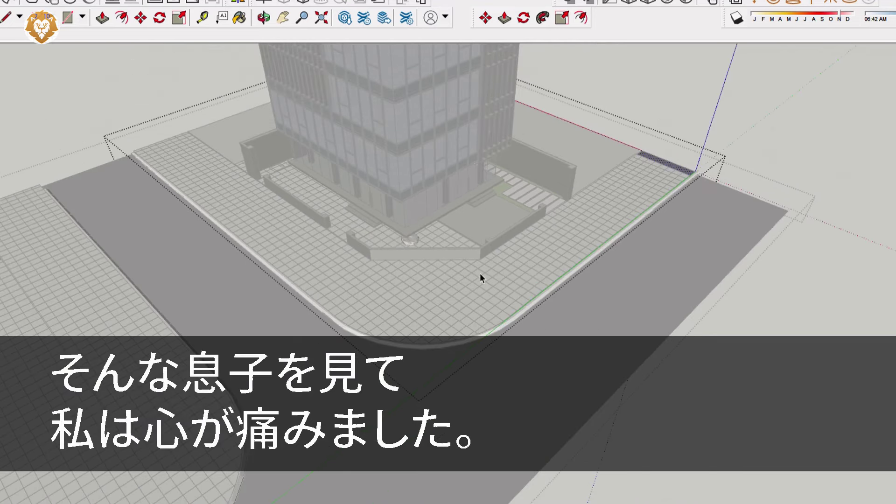
{"action": "left_click", "coordinate": [822, 126]}
Open the paving group for editing and select the courtyard tile section that extends beyond the angled wall
{"action": "scroll", "coordinate": [359, 280], "scroll_direction": "up", "scroll_amount": 5}
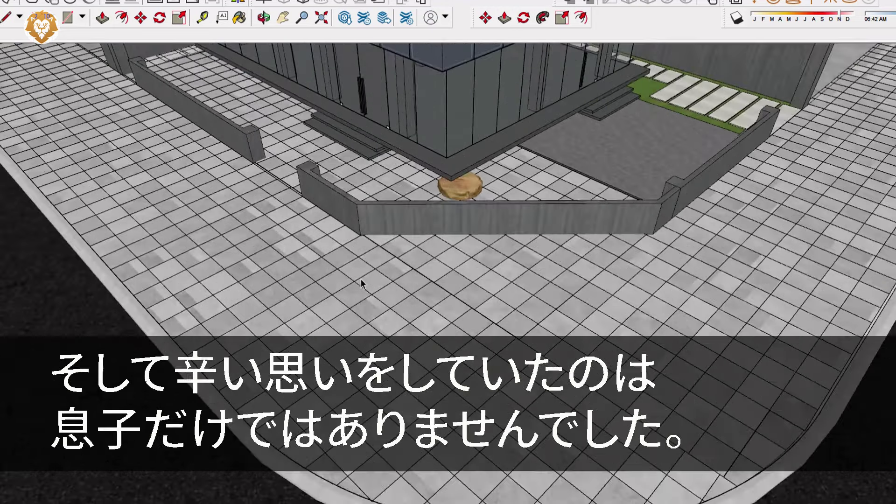
{"action": "scroll", "coordinate": [486, 300], "scroll_direction": "up", "scroll_amount": 3}
{"action": "left_click", "coordinate": [498, 302]}
{"action": "double_click", "coordinate": [499, 301]}
{"action": "left_click", "coordinate": [498, 302]}
{"action": "left_click", "coordinate": [499, 305]}
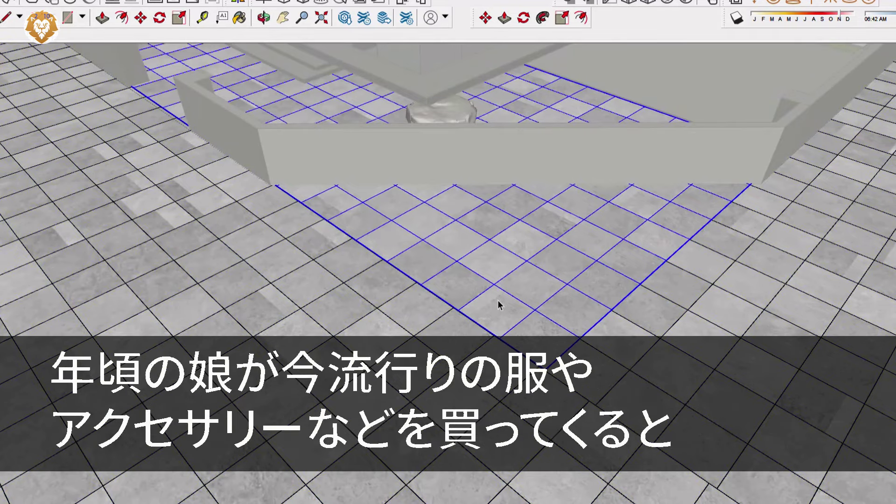
Open the courtyard tile section for editing and select the single tile just outside the corner of the angled wall
{"action": "scroll", "coordinate": [498, 305], "scroll_direction": "down", "scroll_amount": 4}
{"action": "mouse_move", "coordinate": [497, 300]}
{"action": "middle_mouse_down"}
{"action": "mouse_move", "coordinate": [456, 320]}
{"action": "mouse_move", "coordinate": [680, 376]}
{"action": "mouse_move", "coordinate": [621, 294]}
{"action": "middle_mouse_up"}
{"action": "scroll", "coordinate": [622, 295], "scroll_direction": "up", "scroll_amount": 2}
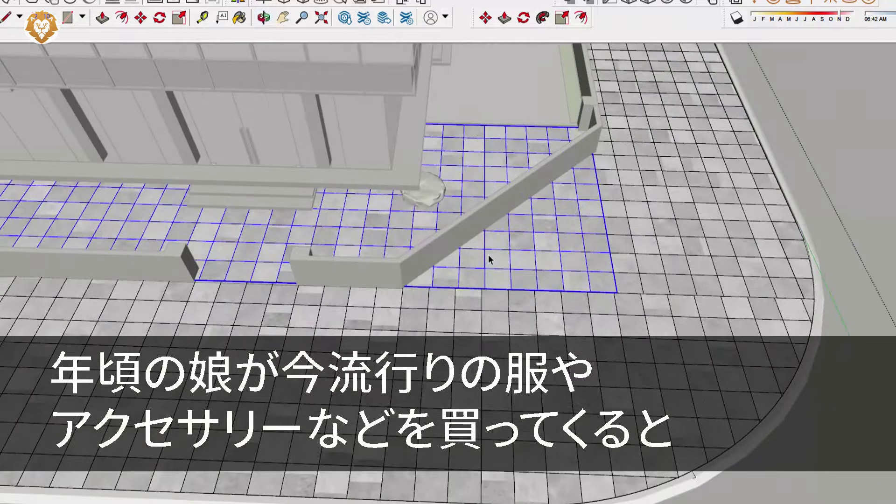
{"action": "scroll", "coordinate": [488, 258], "scroll_direction": "up", "scroll_amount": 4}
{"action": "scroll", "coordinate": [396, 273], "scroll_direction": "up", "scroll_amount": 2}
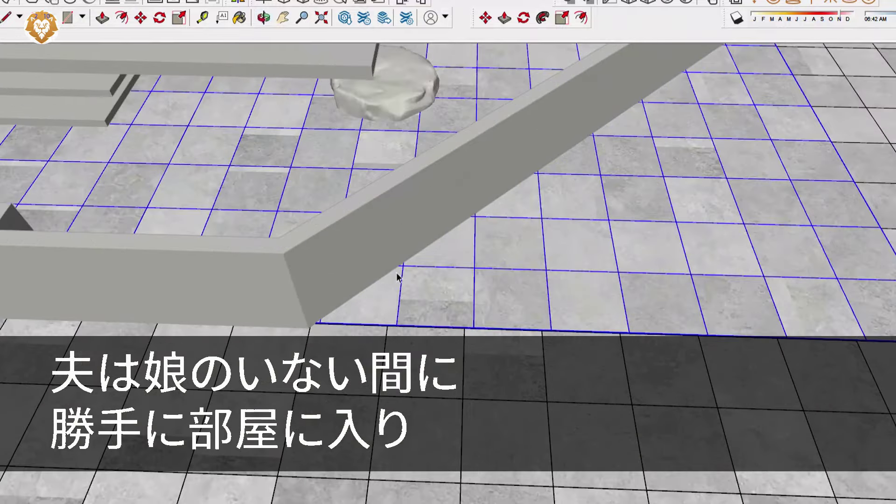
{"action": "scroll", "coordinate": [462, 285], "scroll_direction": "down", "scroll_amount": 1}
{"action": "double_click", "coordinate": [462, 285]}
{"action": "left_click", "coordinate": [462, 285]}
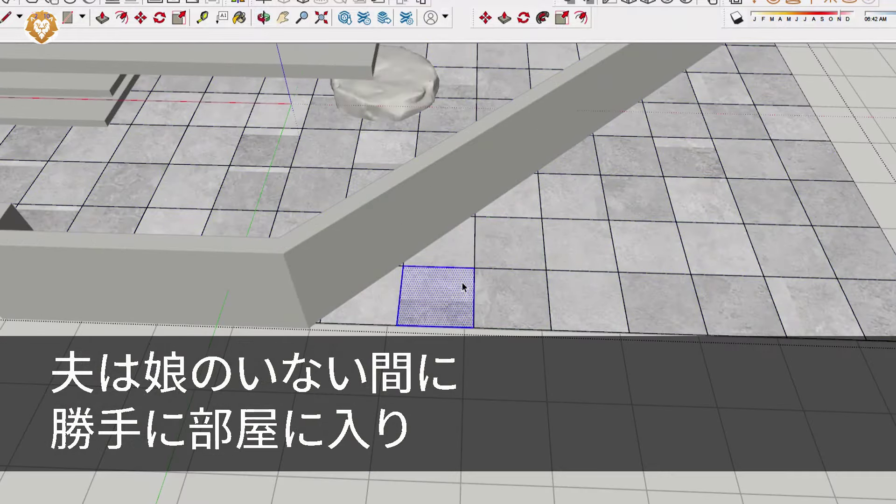
{"action": "scroll", "coordinate": [461, 282], "scroll_direction": "down", "scroll_amount": 4}
{"action": "mouse_move", "coordinate": [558, 297]}
{"action": "middle_mouse_down"}
{"action": "mouse_move", "coordinate": [470, 314]}
{"action": "mouse_move", "coordinate": [340, 314]}
{"action": "middle_mouse_up"}
{"action": "scroll", "coordinate": [399, 270], "scroll_direction": "up", "scroll_amount": 3}
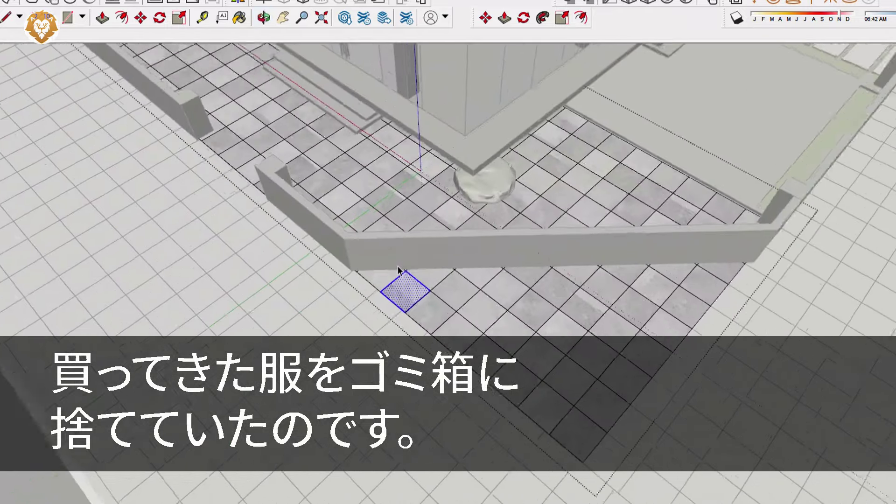
{"action": "scroll", "coordinate": [399, 269], "scroll_direction": "up", "scroll_amount": 3}
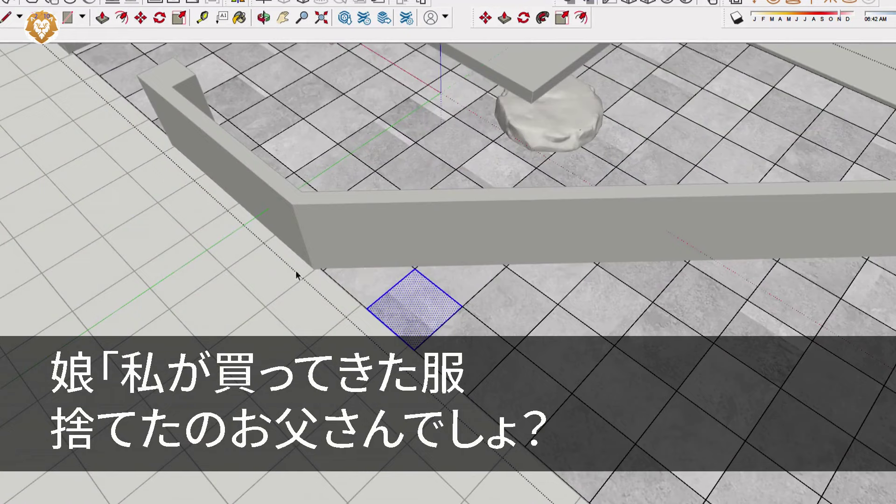
{"action": "scroll", "coordinate": [286, 279], "scroll_direction": "down", "scroll_amount": 3}
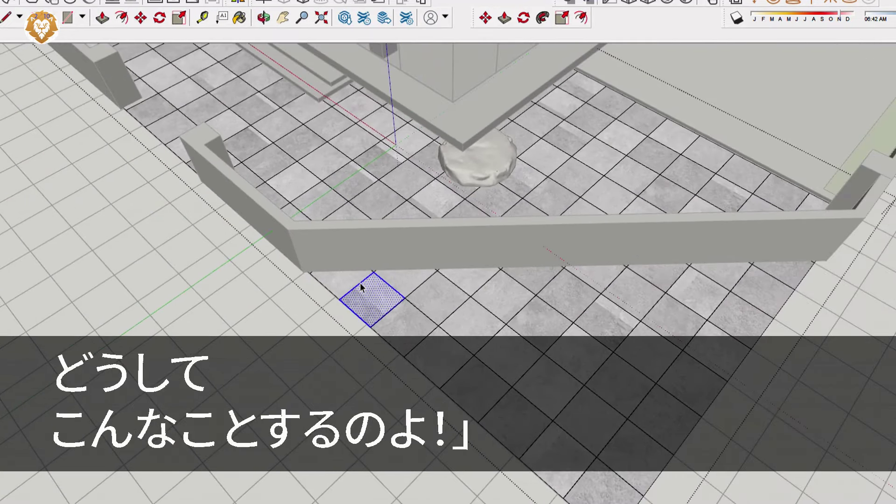
{"action": "key", "text": "l"}
{"action": "scroll", "coordinate": [330, 275], "scroll_direction": "up", "scroll_amount": 6}
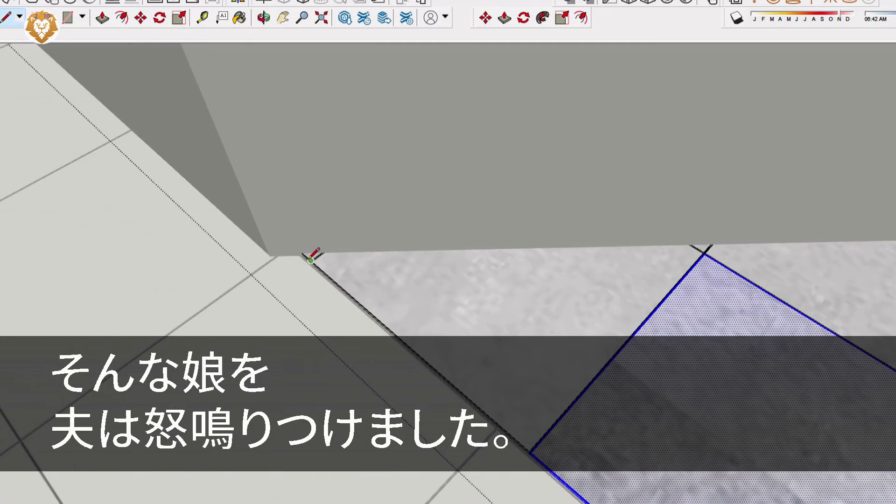
{"action": "key", "text": "o"}
{"action": "left_click_drag", "start_coordinate": [380, 279], "coordinate": [390, 162]}
{"action": "key", "text": "space"}
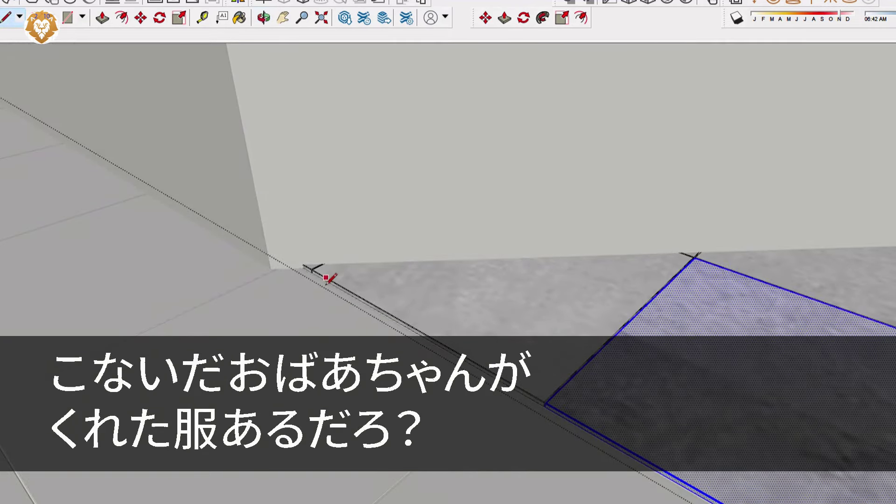
{"action": "scroll", "coordinate": [321, 284], "scroll_direction": "down", "scroll_amount": 4}
{"action": "scroll", "coordinate": [308, 275], "scroll_direction": "up", "scroll_amount": 5}
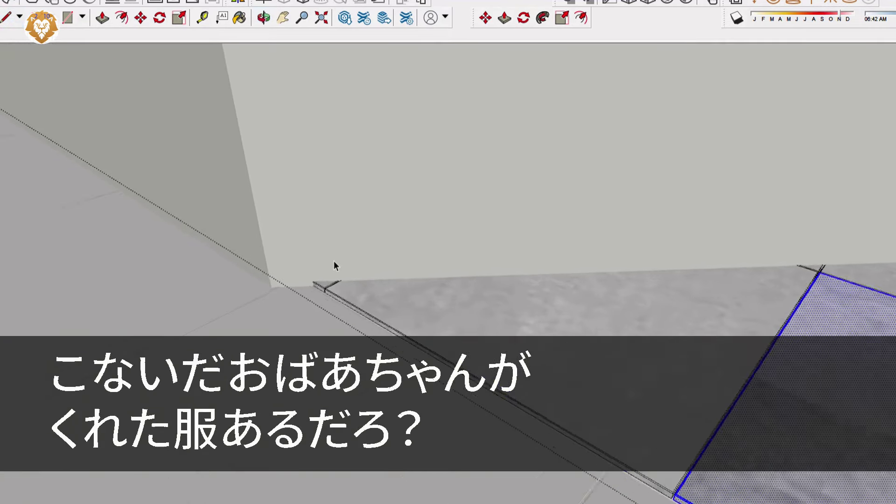
{"action": "key", "text": "l"}
{"action": "scroll", "coordinate": [319, 283], "scroll_direction": "up", "scroll_amount": 4}
{"action": "scroll", "coordinate": [282, 303], "scroll_direction": "up", "scroll_amount": 1}
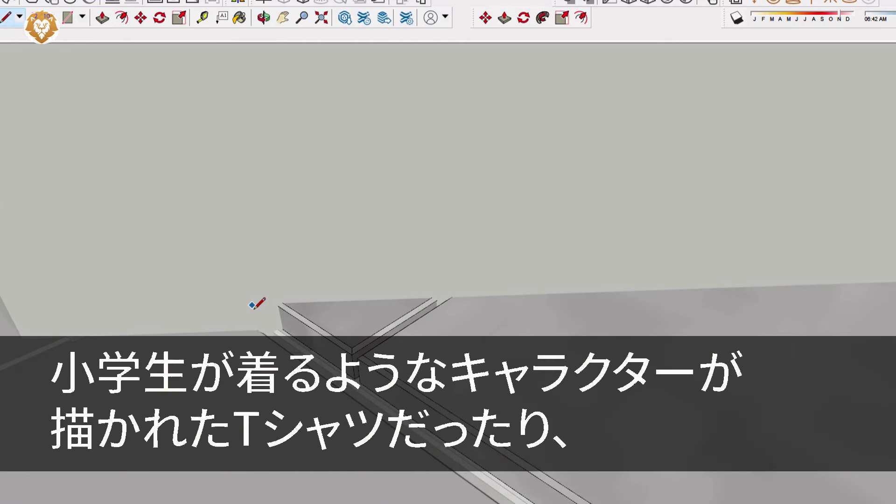
{"action": "scroll", "coordinate": [271, 299], "scroll_direction": "down", "scroll_amount": 3}
{"action": "key", "text": "space"}
{"action": "scroll", "coordinate": [289, 312], "scroll_direction": "down", "scroll_amount": 3}
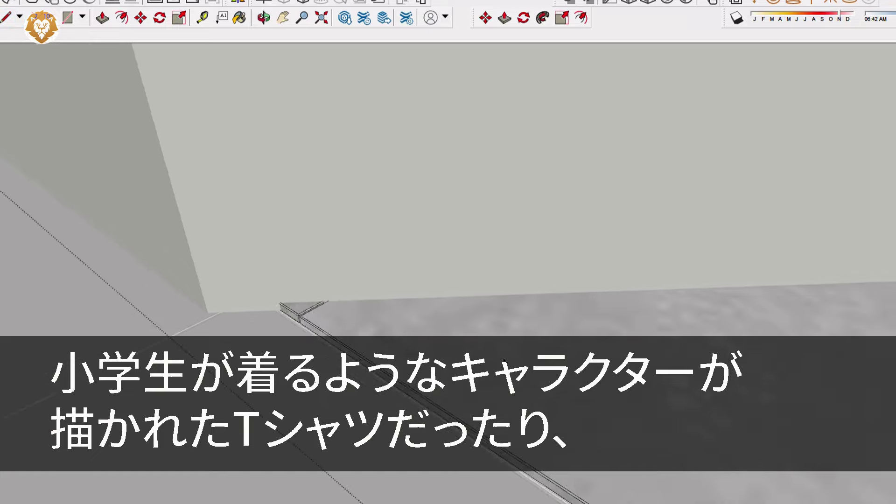
{"action": "scroll", "coordinate": [489, 356], "scroll_direction": "down", "scroll_amount": 3}
{"action": "scroll", "coordinate": [232, 342], "scroll_direction": "down", "scroll_amount": 3}
{"action": "scroll", "coordinate": [232, 344], "scroll_direction": "down", "scroll_amount": 10}
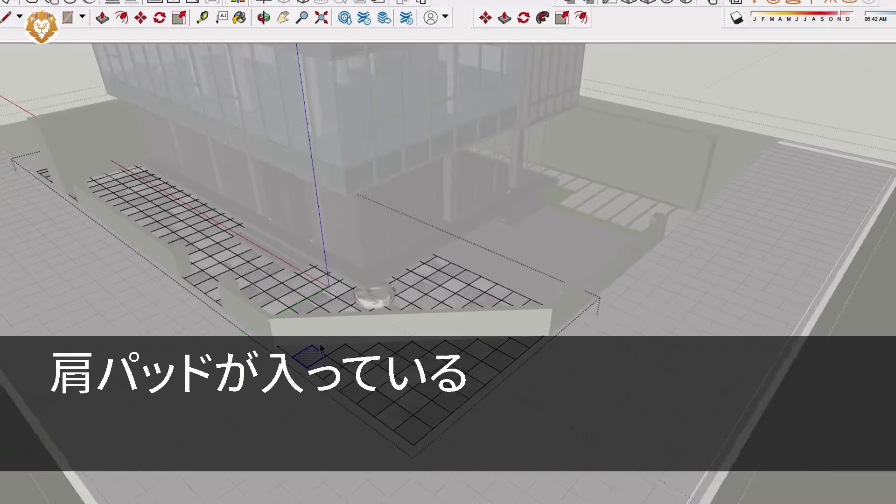
{"action": "scroll", "coordinate": [321, 348], "scroll_direction": "down", "scroll_amount": 2}
{"action": "middle_click_drag", "start_coordinate": [477, 333], "coordinate": [130, 334]}
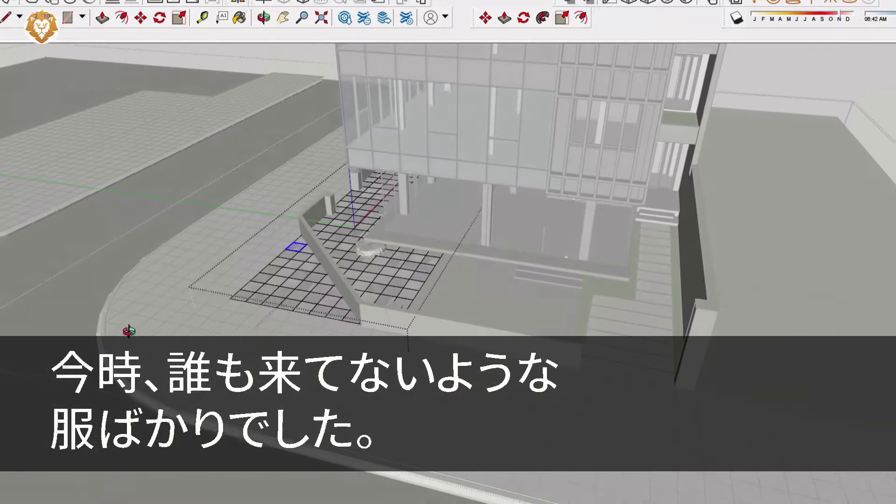
{"action": "scroll", "coordinate": [265, 225], "scroll_direction": "up", "scroll_amount": 3}
{"action": "middle_click_drag", "start_coordinate": [481, 300], "coordinate": [204, 412]}
{"action": "scroll", "coordinate": [205, 410], "scroll_direction": "up", "scroll_amount": 4}
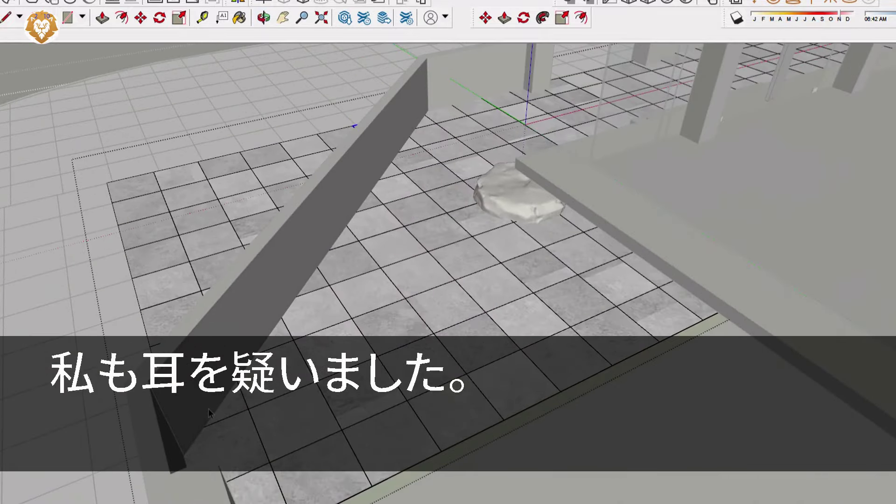
{"action": "scroll", "coordinate": [208, 413], "scroll_direction": "up", "scroll_amount": 2}
{"action": "middle_click_drag", "start_coordinate": [260, 401], "coordinate": [141, 438]}
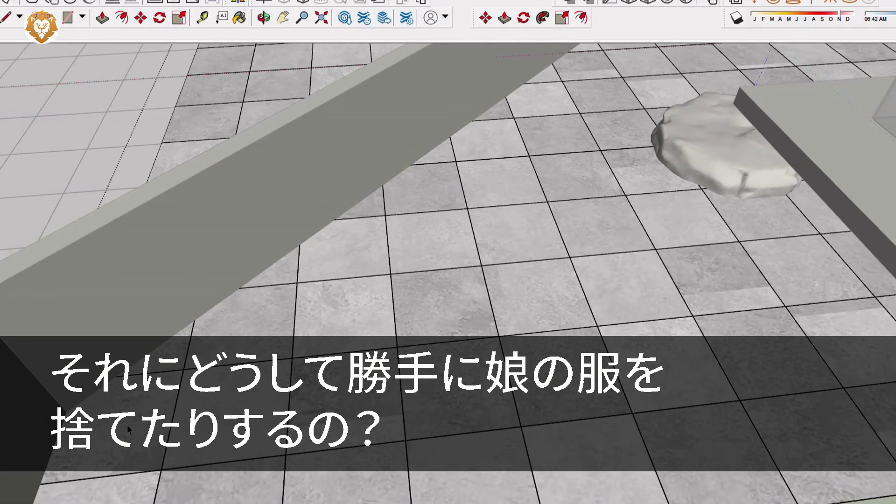
{"action": "key", "text": "r"}
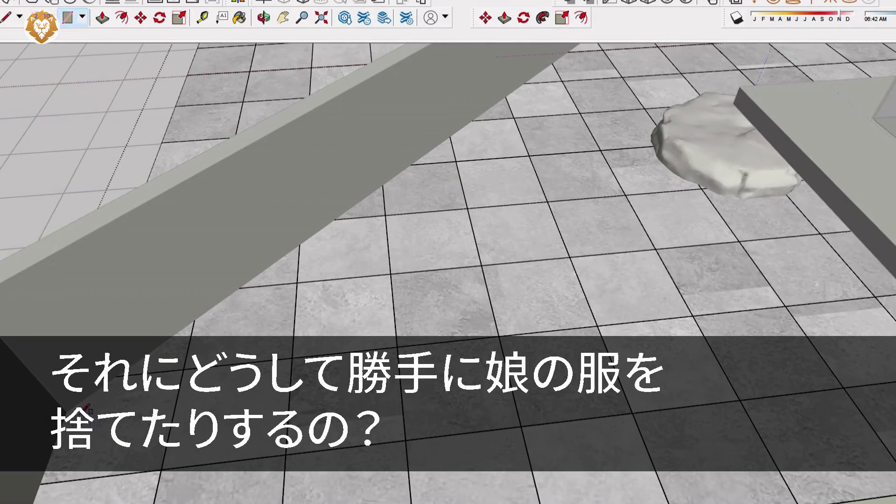
{"action": "key", "text": "l"}
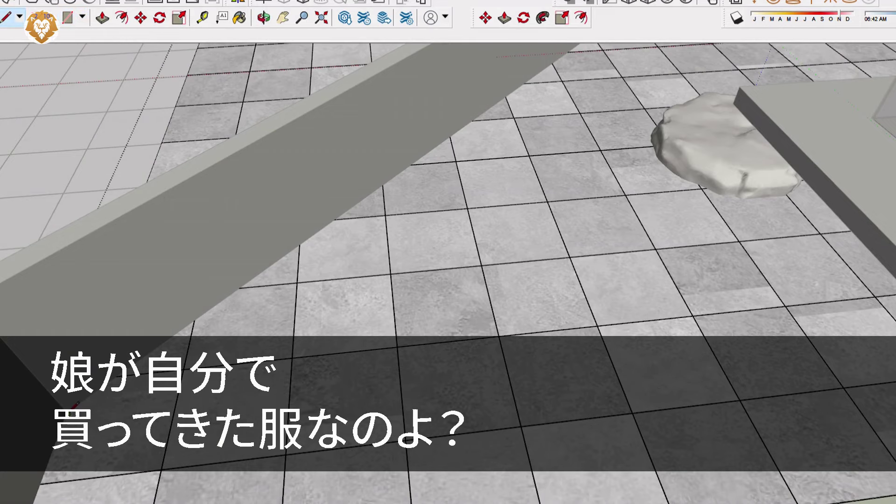
{"action": "scroll", "coordinate": [70, 415], "scroll_direction": "up", "scroll_amount": 6}
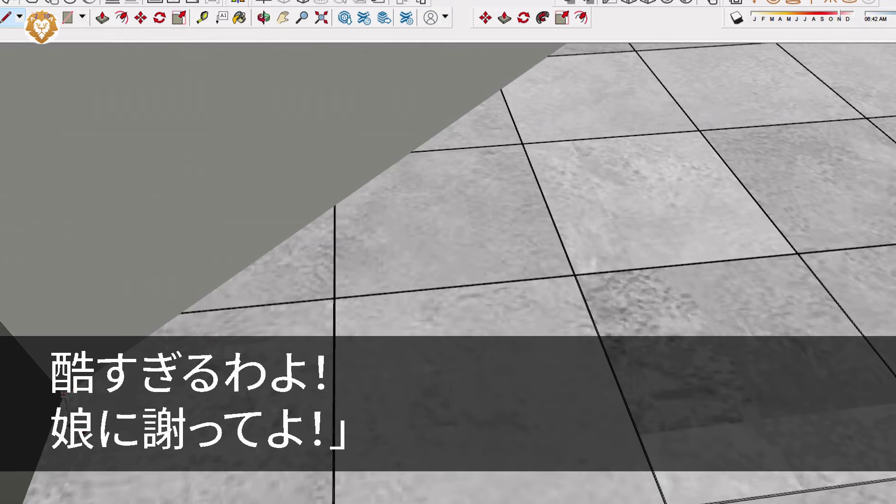
Mirror the selected sidewalk and courtyard paving across its outer side edge onto the office building's plot
{"action": "scroll", "coordinate": [64, 395], "scroll_direction": "down", "scroll_amount": 10}
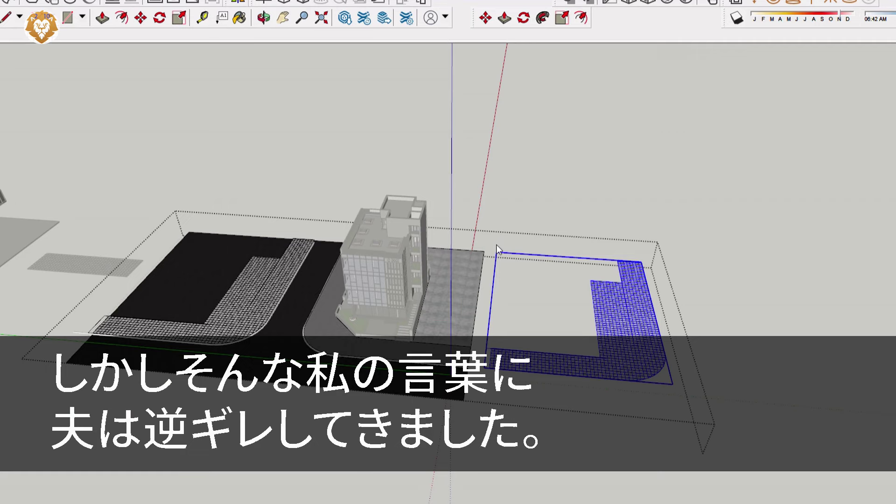
{"action": "scroll", "coordinate": [483, 345], "scroll_direction": "up", "scroll_amount": 5}
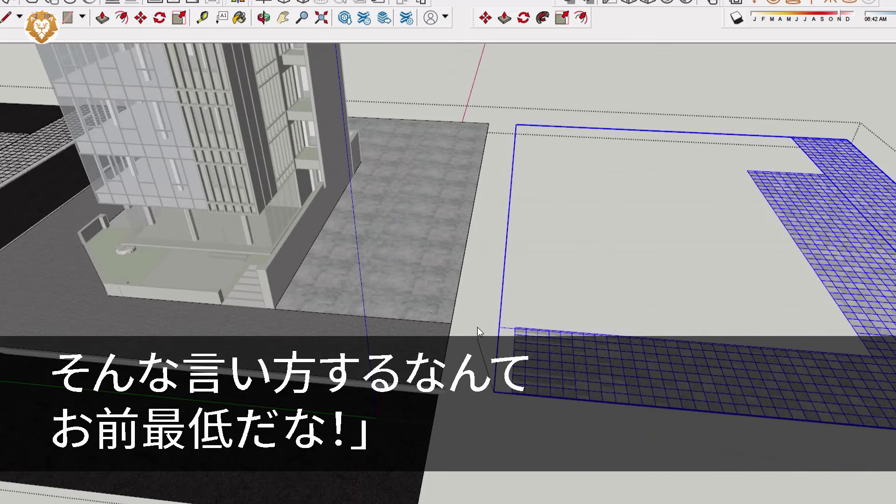
{"action": "middle_click_drag", "start_coordinate": [499, 332], "coordinate": [400, 286]}
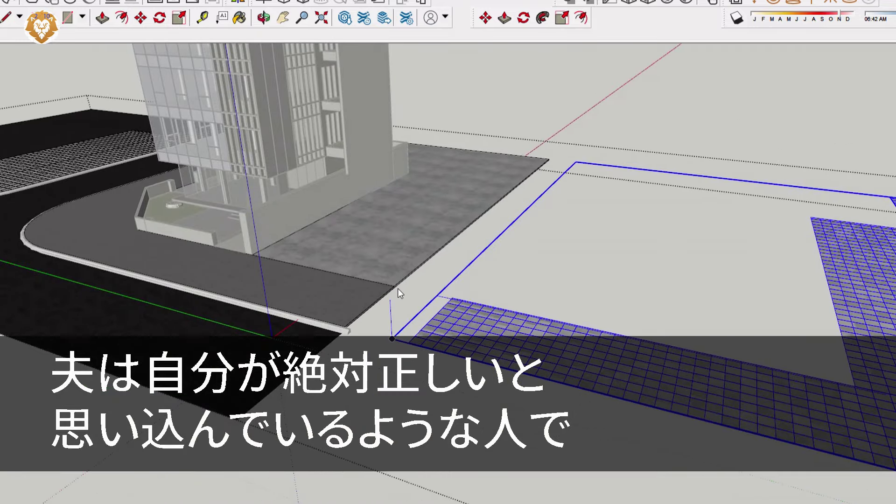
{"action": "left_click", "coordinate": [375, 312]}
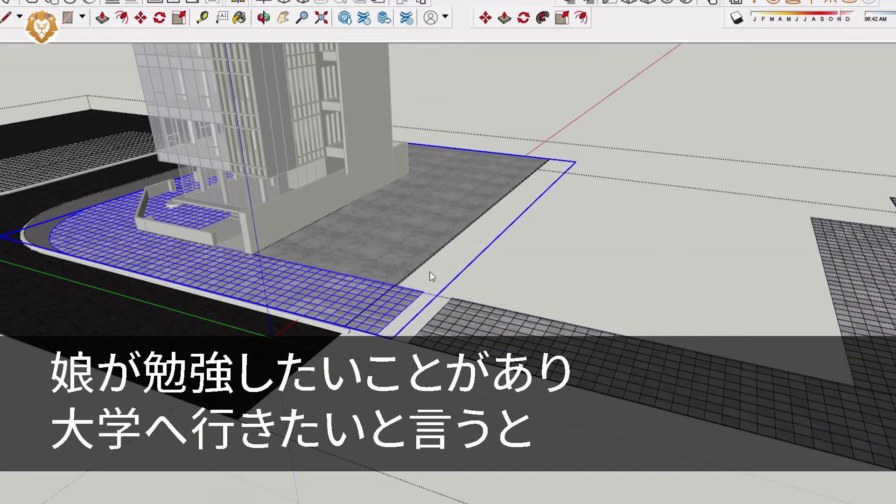
Move the mirrored paving along the street curb so its tiled end lines up with the side edge of the plot
{"action": "middle_click_drag", "start_coordinate": [430, 271], "coordinate": [704, 362]}
{"action": "middle_click_drag", "start_coordinate": [708, 365], "coordinate": [460, 411]}
{"action": "scroll", "coordinate": [461, 410], "scroll_direction": "up", "scroll_amount": 10}
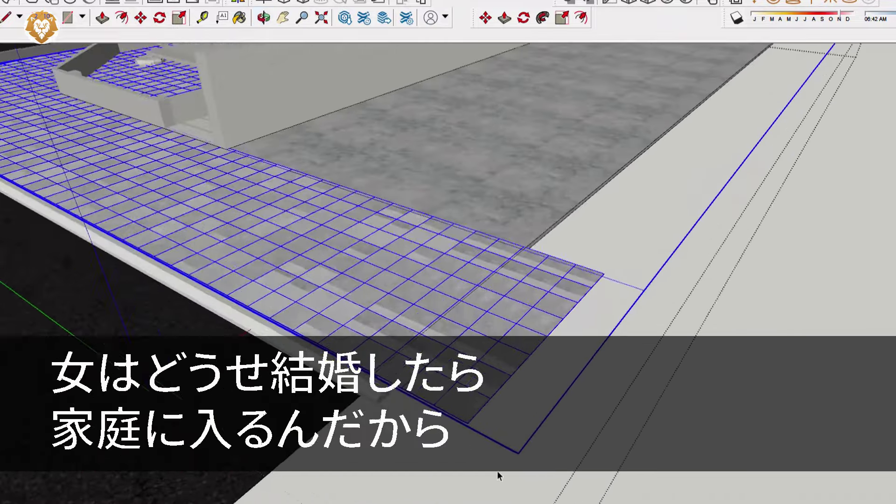
{"action": "middle_click_drag", "start_coordinate": [497, 471], "coordinate": [524, 466]}
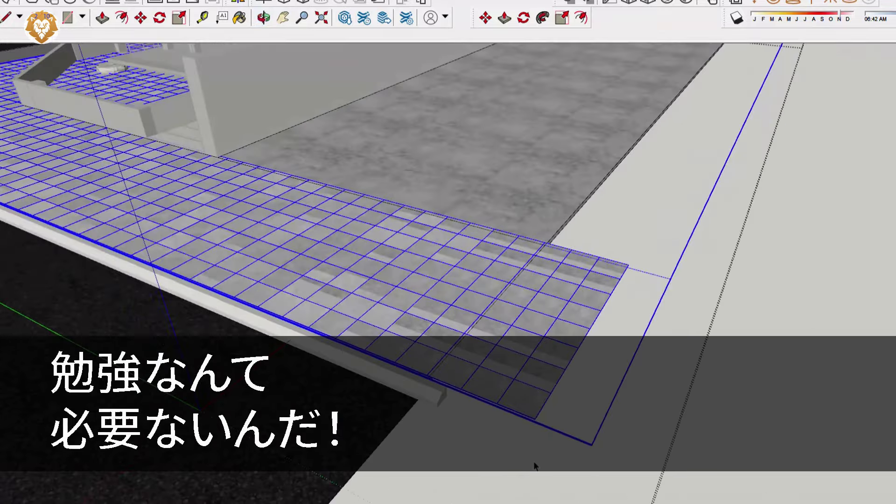
{"action": "key", "text": "m"}
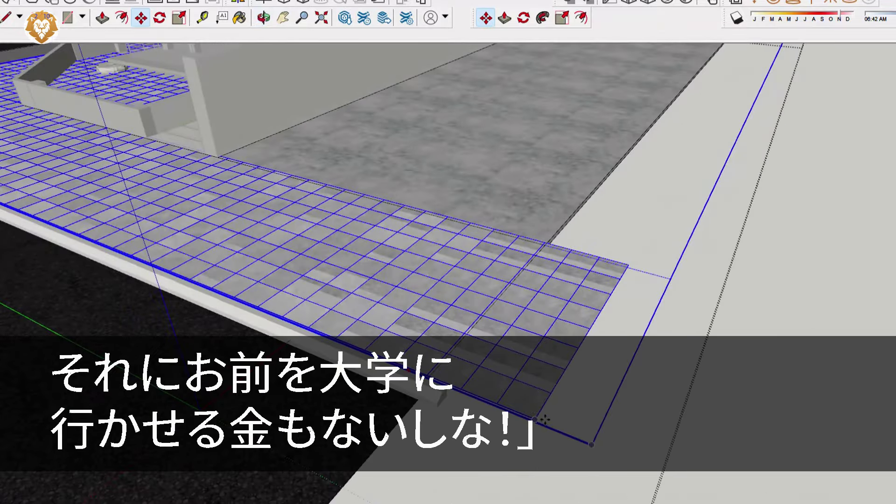
{"action": "left_click_drag", "start_coordinate": [544, 420], "coordinate": [430, 376]}
{"action": "scroll", "coordinate": [448, 371], "scroll_direction": "down", "scroll_amount": 5}
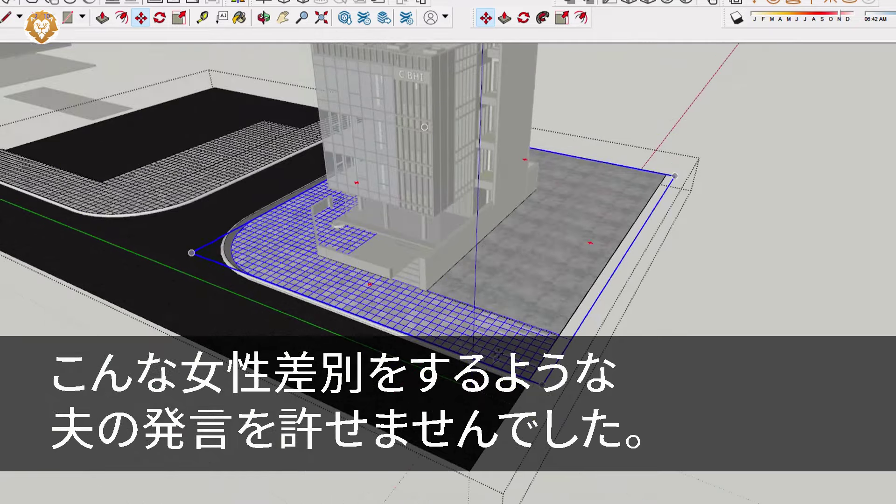
Move the paving further along the curb so its rounded corner fits the inner edge of the curved curb, and close the group
{"action": "middle_click_drag", "start_coordinate": [412, 326], "coordinate": [584, 362]}
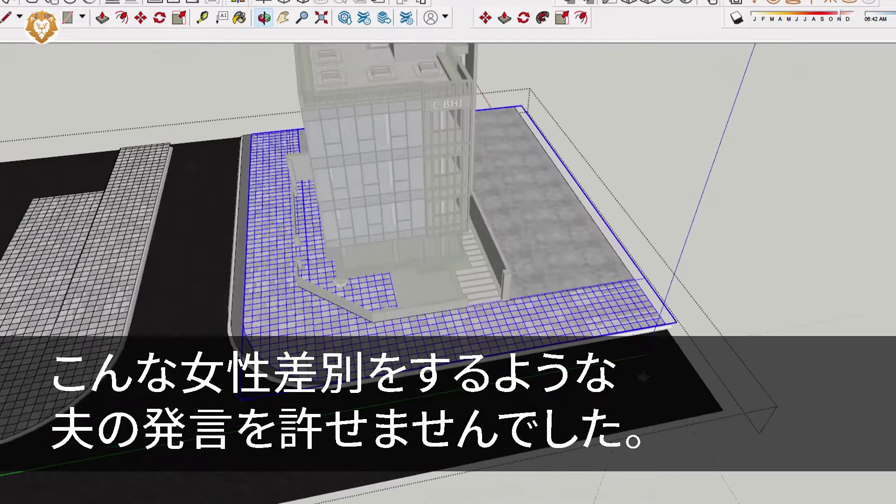
{"action": "scroll", "coordinate": [278, 379], "scroll_direction": "up", "scroll_amount": 2}
{"action": "scroll", "coordinate": [310, 363], "scroll_direction": "up", "scroll_amount": 4}
{"action": "left_click", "coordinate": [331, 353]}
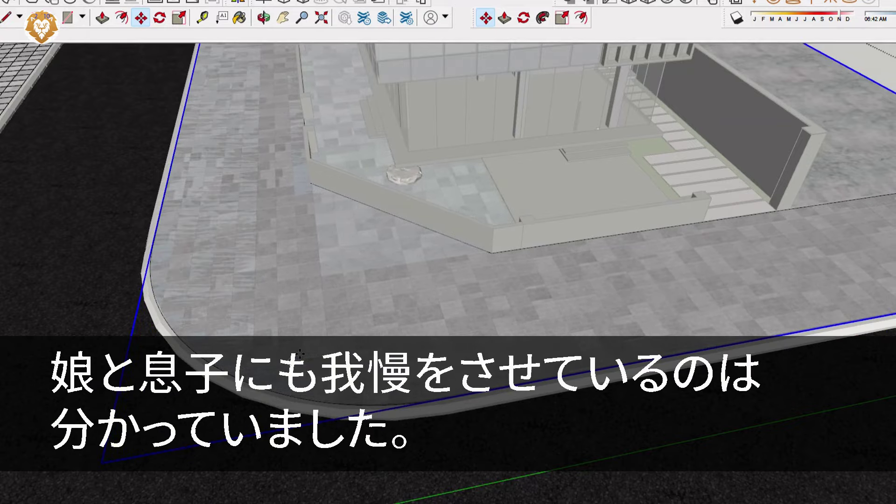
{"action": "scroll", "coordinate": [381, 349], "scroll_direction": "down", "scroll_amount": 5}
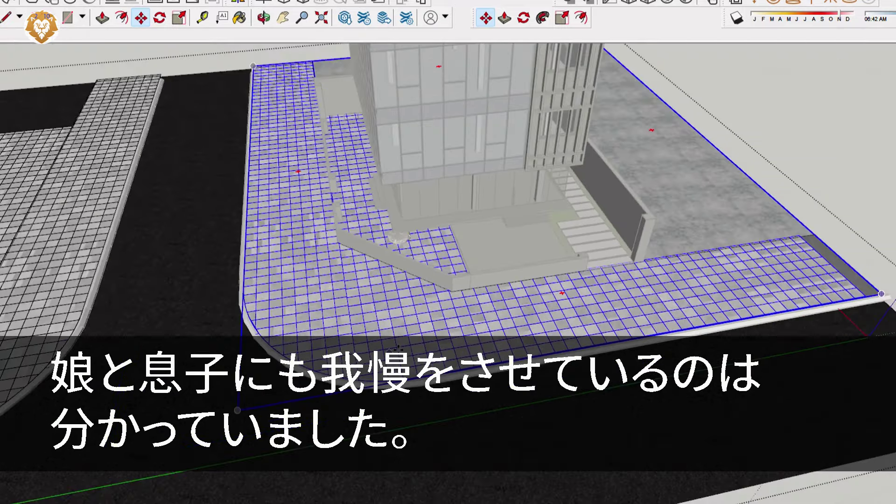
{"action": "middle_click_drag", "start_coordinate": [383, 369], "coordinate": [455, 313]}
{"action": "key", "text": "space"}
{"action": "left_click", "coordinate": [766, 240]}
Examine the fitted paving around the building from above and from street level, ending close to the angled boundary wall
{"action": "scroll", "coordinate": [467, 260], "scroll_direction": "up", "scroll_amount": 5}
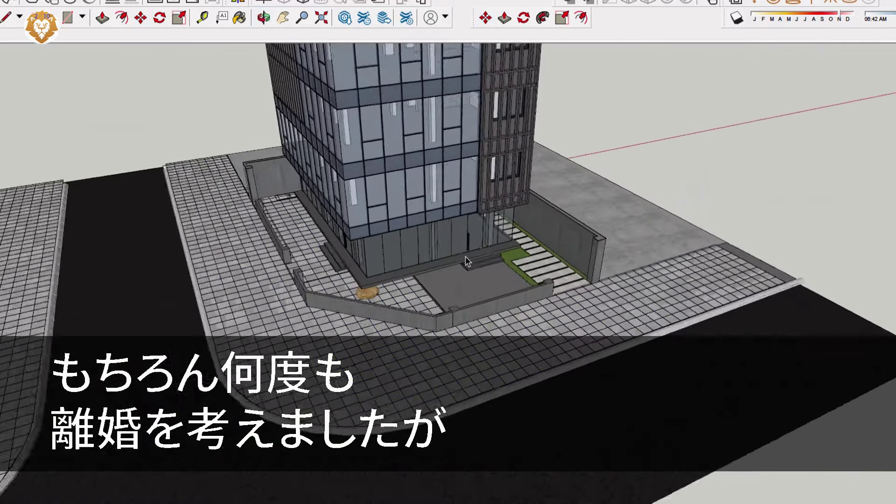
{"action": "scroll", "coordinate": [398, 334], "scroll_direction": "down", "scroll_amount": 1}
{"action": "mouse_move", "coordinate": [396, 334]}
{"action": "middle_mouse_down"}
{"action": "mouse_move", "coordinate": [648, 220]}
{"action": "mouse_move", "coordinate": [653, 230]}
{"action": "mouse_move", "coordinate": [510, 290]}
{"action": "mouse_move", "coordinate": [402, 319]}
{"action": "mouse_move", "coordinate": [290, 430]}
{"action": "middle_mouse_up"}
{"action": "scroll", "coordinate": [291, 430], "scroll_direction": "up", "scroll_amount": 1}
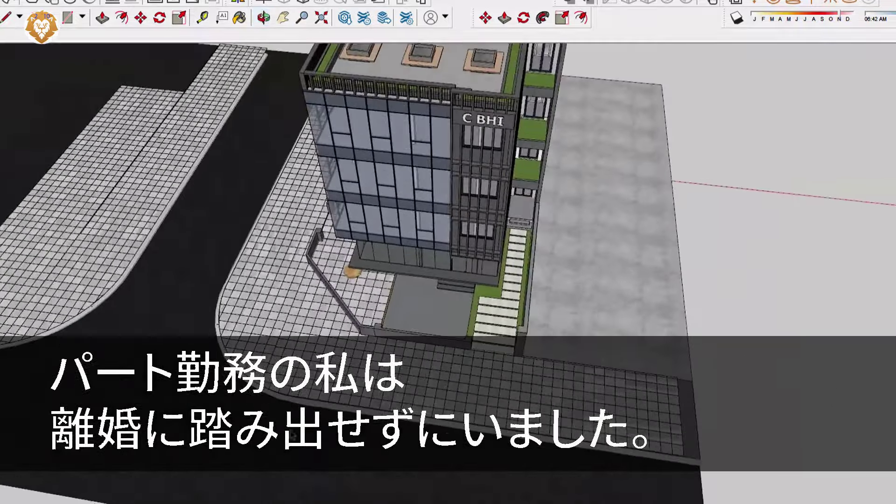
{"action": "scroll", "coordinate": [598, 384], "scroll_direction": "down", "scroll_amount": 3}
{"action": "scroll", "coordinate": [470, 376], "scroll_direction": "up", "scroll_amount": 3}
{"action": "mouse_move", "coordinate": [470, 376]}
{"action": "middle_mouse_down"}
{"action": "mouse_move", "coordinate": [545, 304]}
{"action": "mouse_move", "coordinate": [652, 241]}
{"action": "middle_mouse_up"}
{"action": "scroll", "coordinate": [651, 240], "scroll_direction": "up", "scroll_amount": 2}
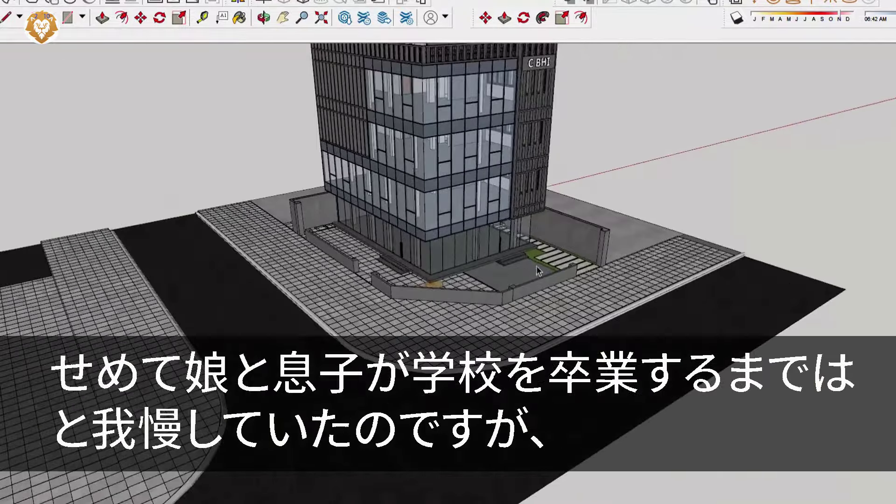
{"action": "scroll", "coordinate": [509, 306], "scroll_direction": "up", "scroll_amount": 4}
{"action": "mouse_move", "coordinate": [508, 306]}
{"action": "middle_mouse_down"}
{"action": "mouse_move", "coordinate": [426, 300]}
{"action": "mouse_move", "coordinate": [426, 326]}
{"action": "mouse_move", "coordinate": [379, 371]}
{"action": "mouse_move", "coordinate": [348, 427]}
{"action": "middle_mouse_up"}
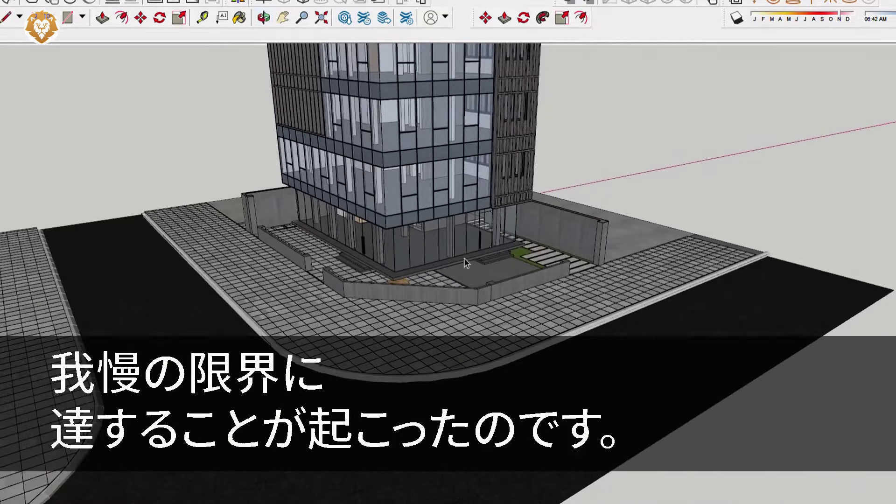
{"action": "scroll", "coordinate": [469, 256], "scroll_direction": "up", "scroll_amount": 3}
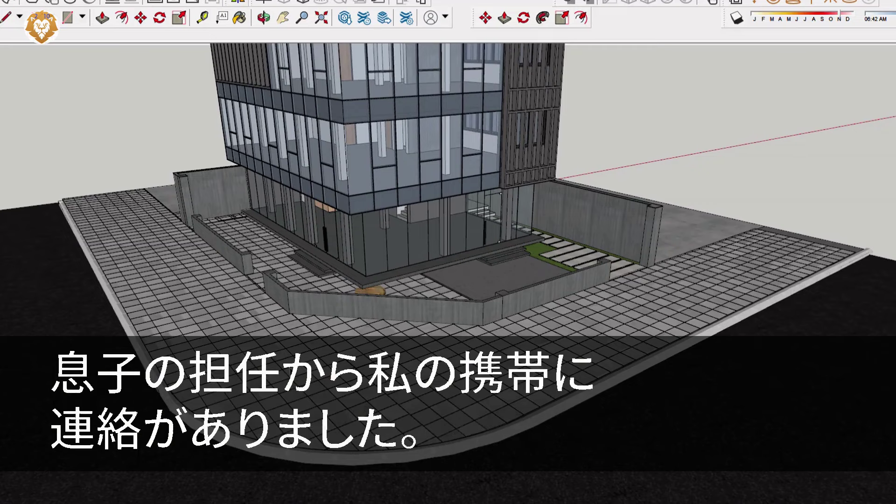
{"action": "scroll", "coordinate": [355, 420], "scroll_direction": "up", "scroll_amount": 8}
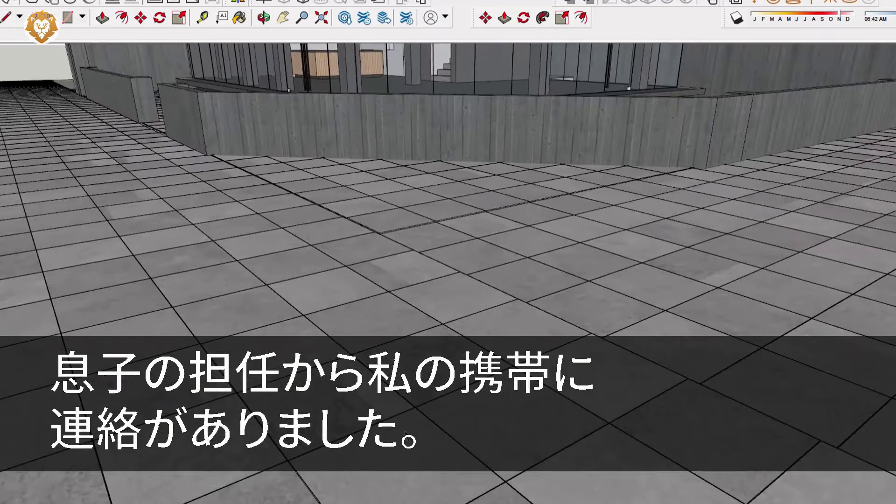
Check the street group and its nested curb group for the paving in front of the angled boundary wall, and close both
{"action": "scroll", "coordinate": [327, 196], "scroll_direction": "down", "scroll_amount": 5}
{"action": "middle_click_drag", "start_coordinate": [331, 212], "coordinate": [388, 345]}
{"action": "scroll", "coordinate": [389, 345], "scroll_direction": "down", "scroll_amount": 3}
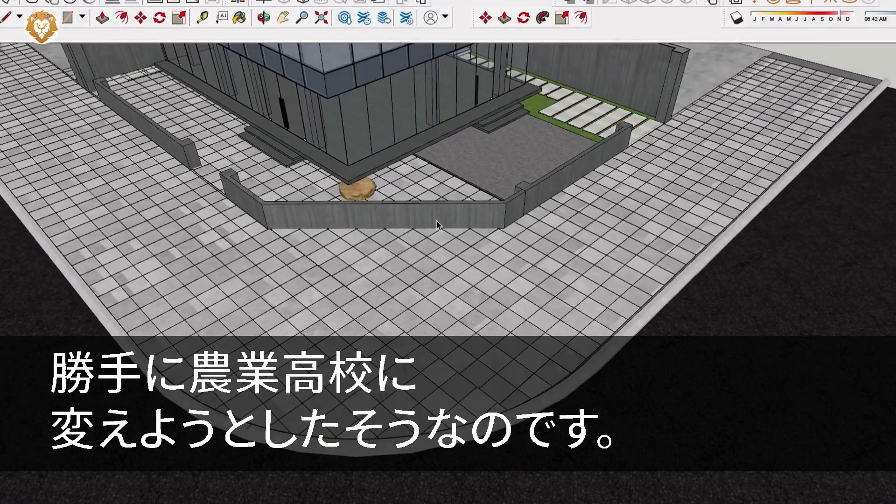
{"action": "double_click", "coordinate": [446, 290]}
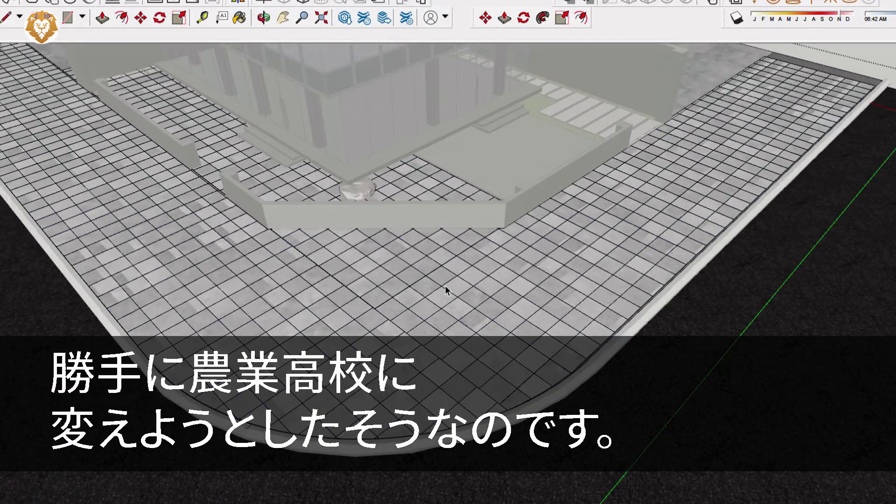
{"action": "left_click", "coordinate": [381, 251]}
{"action": "double_click", "coordinate": [379, 250]}
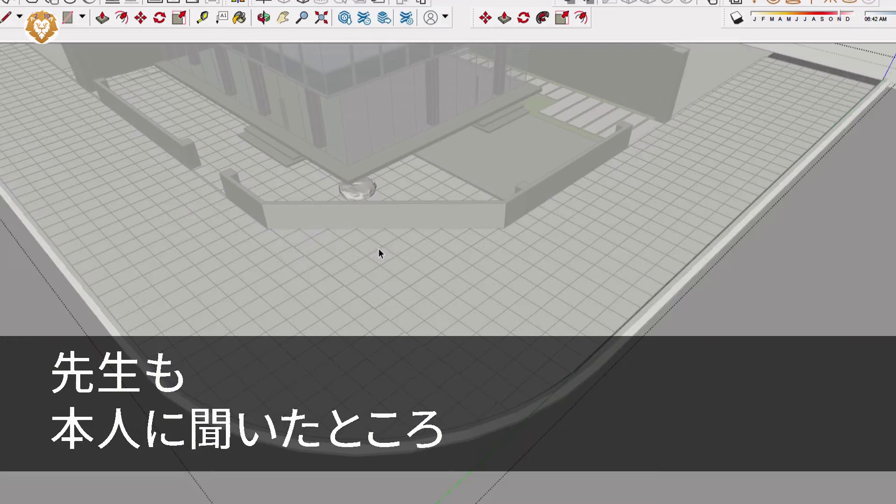
{"action": "scroll", "coordinate": [460, 240], "scroll_direction": "down", "scroll_amount": 3}
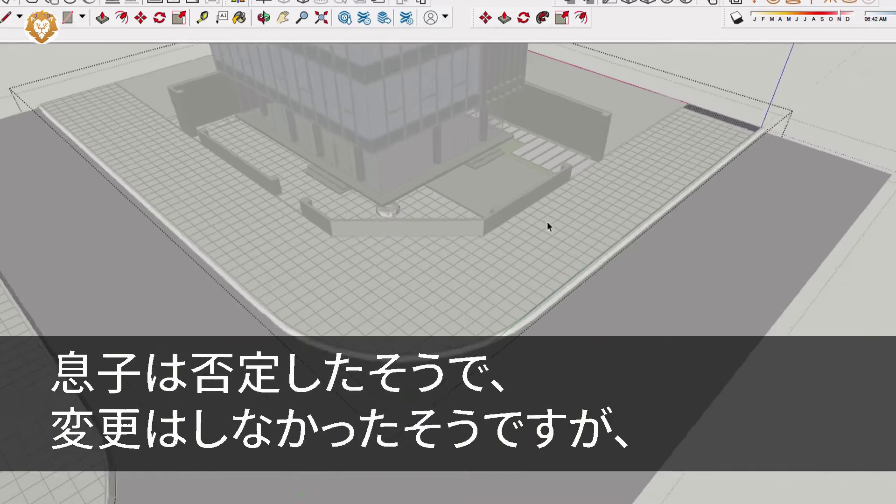
{"action": "double_click", "coordinate": [865, 106]}
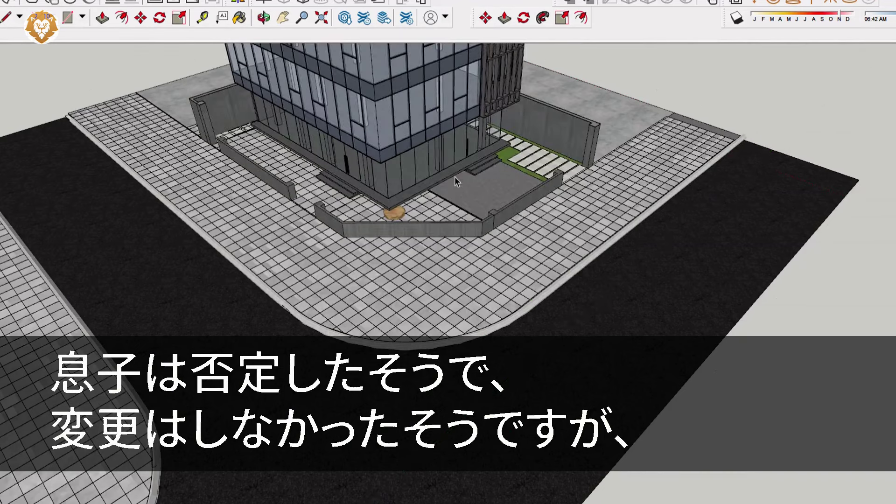
Check whether the courtyard group with the lawn and asphalt pad contains the paving around the wooden stump, and close it
{"action": "double_click", "coordinate": [363, 205]}
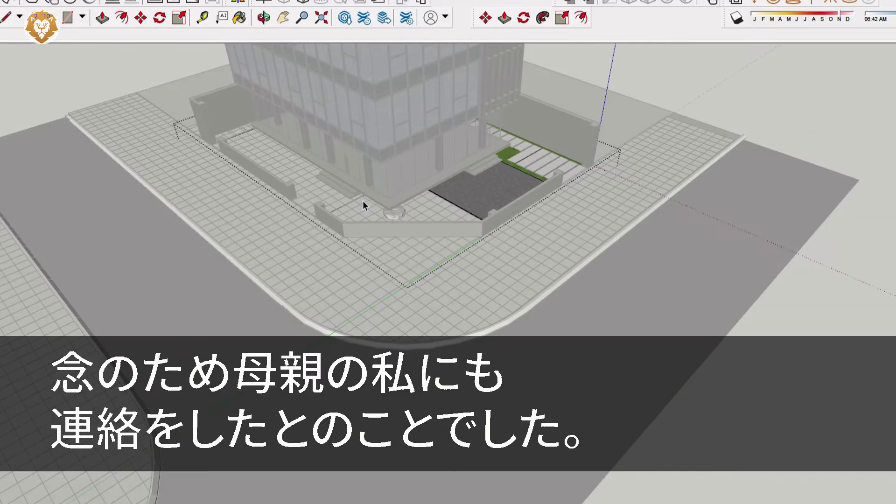
{"action": "scroll", "coordinate": [363, 201], "scroll_direction": "up", "scroll_amount": 1}
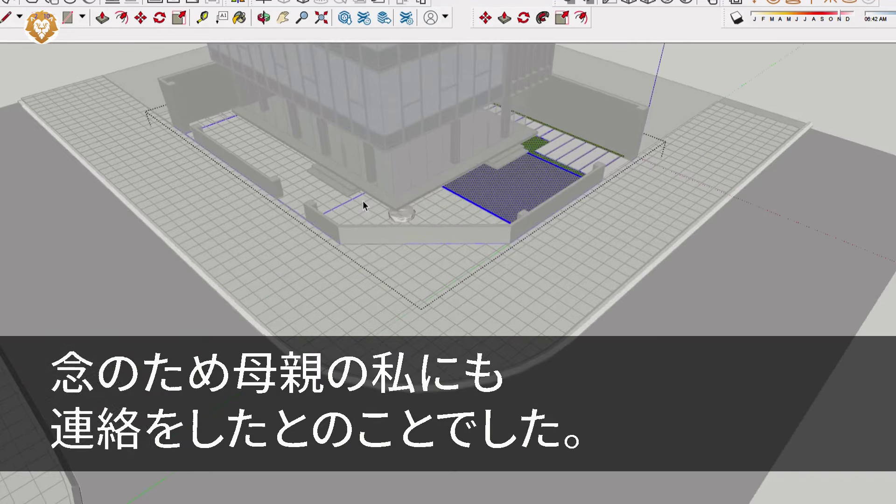
{"action": "left_click", "coordinate": [361, 211]}
{"action": "left_click", "coordinate": [865, 84]}
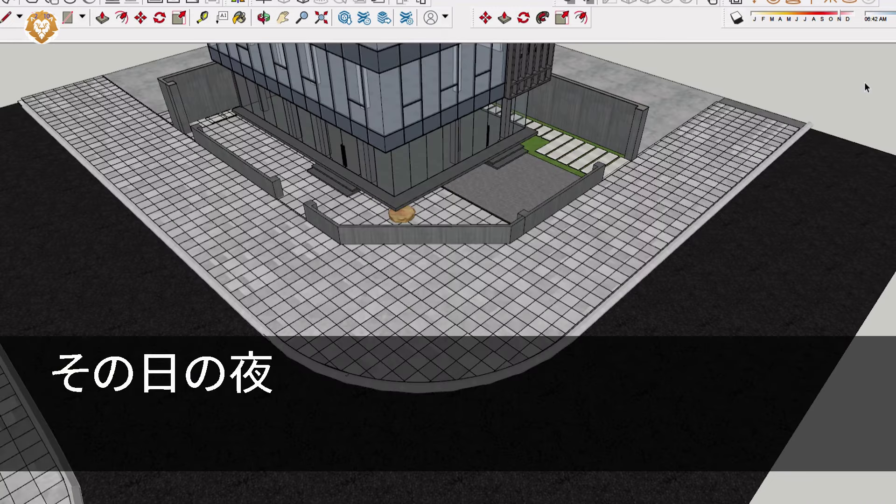
{"action": "left_click", "coordinate": [466, 214]}
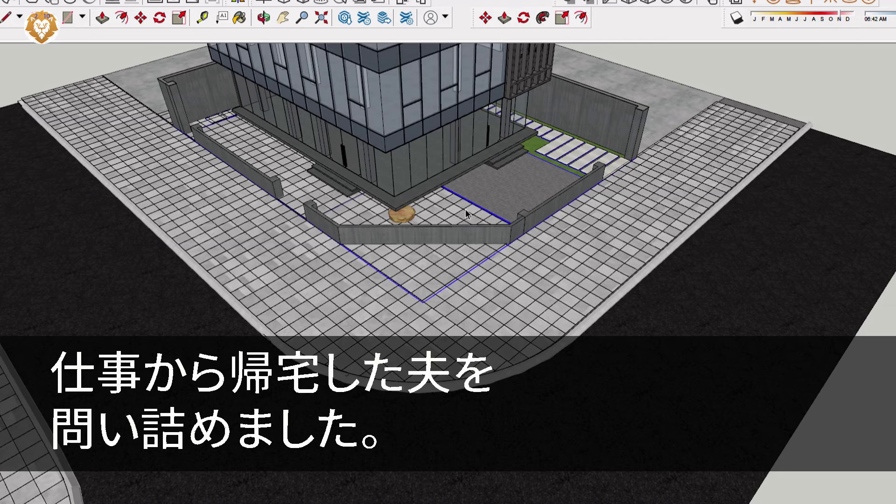
Check the nested curb group again from the paving at the rounded street corner, and return to the enclosing street group
{"action": "left_click", "coordinate": [430, 283]}
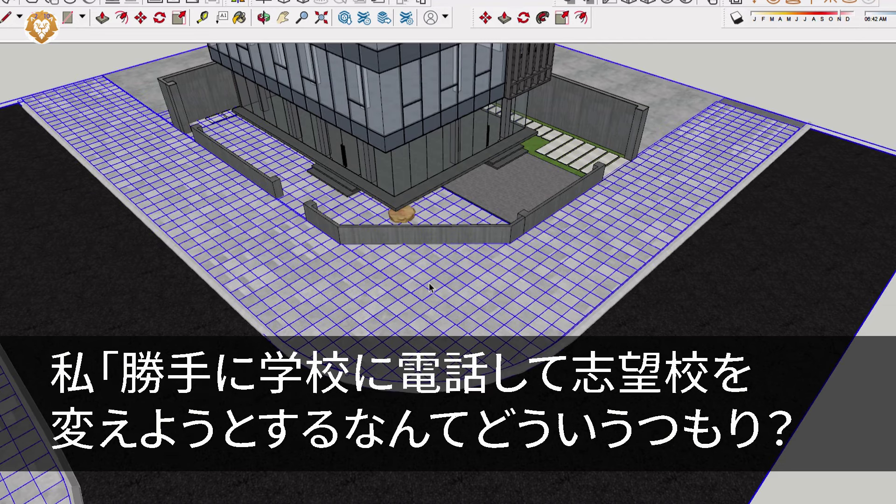
{"action": "double_click", "coordinate": [429, 283]}
{"action": "left_click", "coordinate": [430, 285]}
{"action": "double_click", "coordinate": [429, 285]}
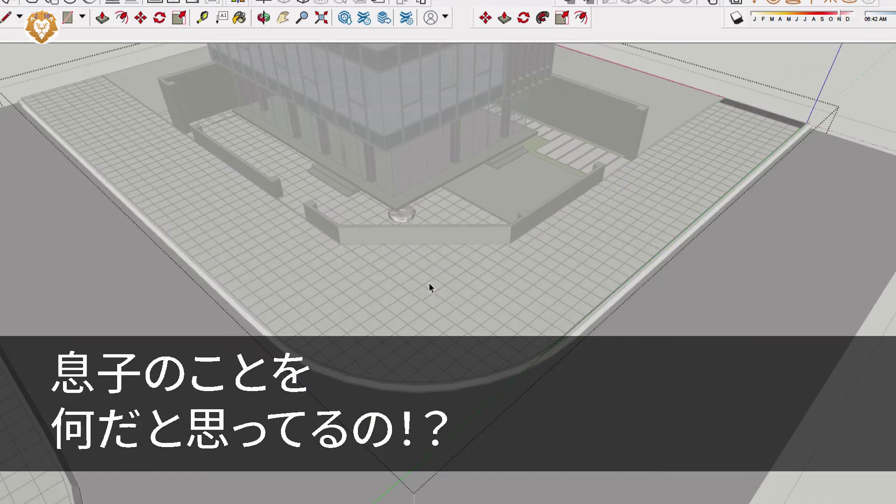
{"action": "scroll", "coordinate": [430, 283], "scroll_direction": "down", "scroll_amount": 3}
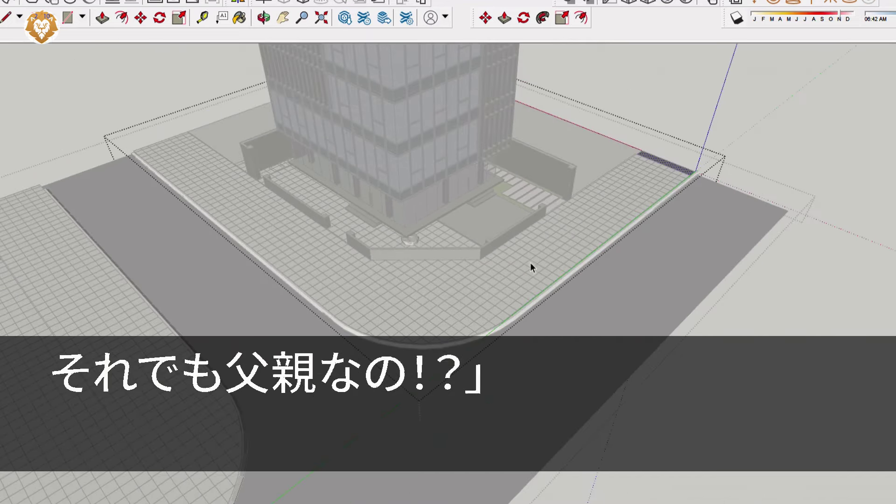
{"action": "left_click", "coordinate": [822, 126]}
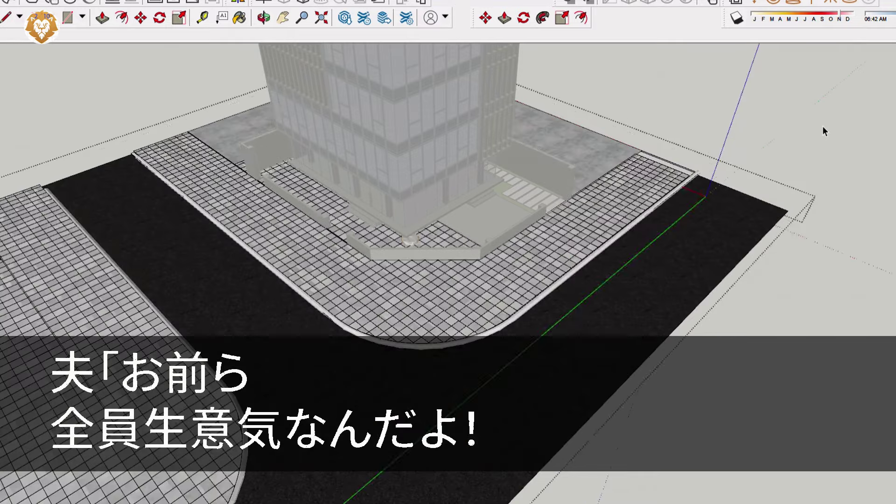
Open the street group and select the courtyard paving group that extends beyond the angled boundary wall
{"action": "scroll", "coordinate": [404, 269], "scroll_direction": "up", "scroll_amount": 5}
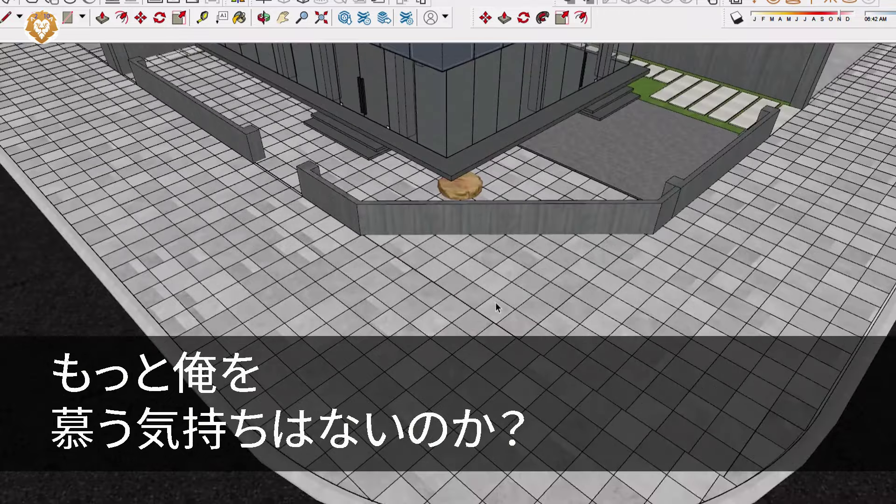
{"action": "scroll", "coordinate": [496, 307], "scroll_direction": "up", "scroll_amount": 2}
{"action": "left_click", "coordinate": [497, 305]}
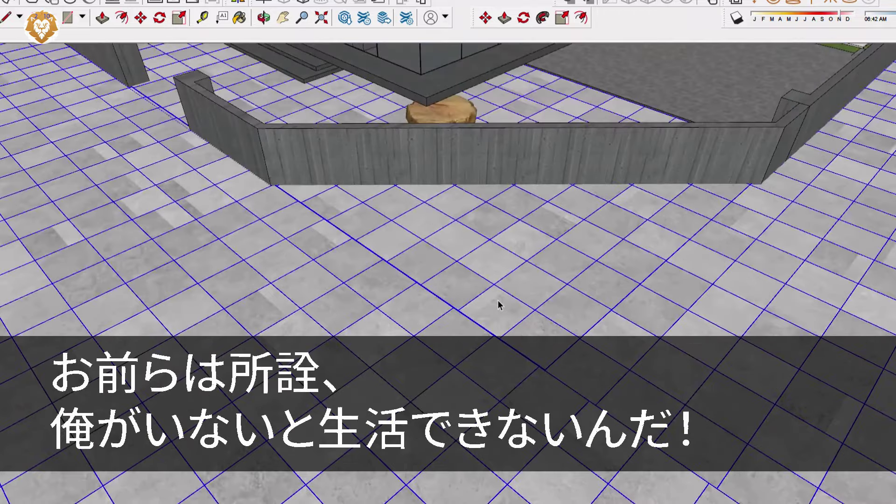
{"action": "double_click", "coordinate": [498, 306]}
{"action": "left_click", "coordinate": [497, 301]}
{"action": "double_click", "coordinate": [497, 301]}
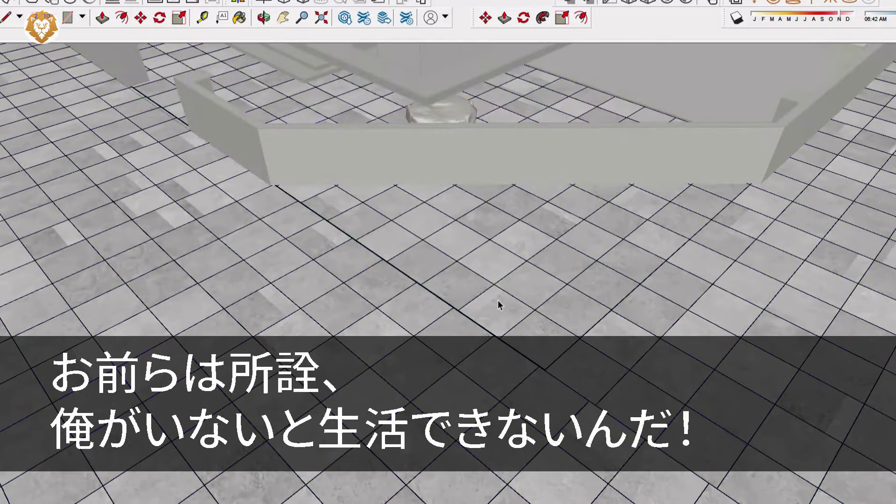
{"action": "left_click", "coordinate": [497, 302]}
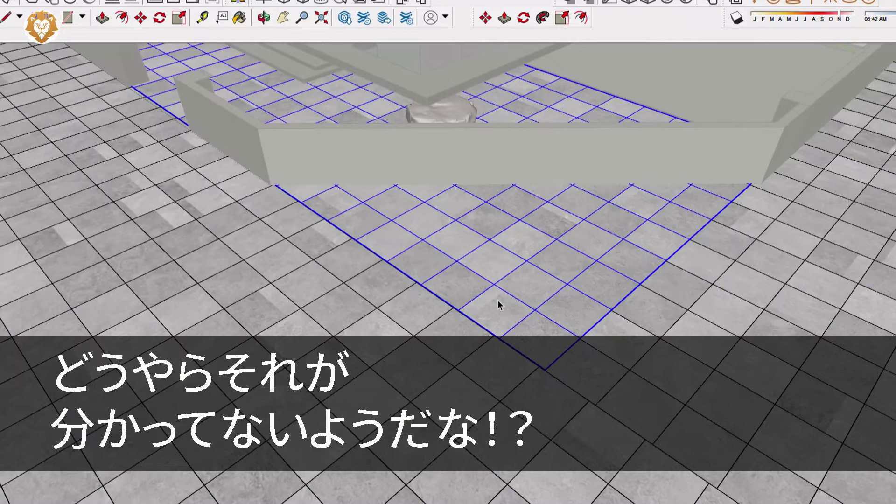
Open the courtyard paving group and select the single tile just outside the corner of the angled boundary wall
{"action": "scroll", "coordinate": [497, 301], "scroll_direction": "down", "scroll_amount": 4}
{"action": "scroll", "coordinate": [494, 305], "scroll_direction": "down", "scroll_amount": 2}
{"action": "middle_click_drag", "start_coordinate": [450, 320], "coordinate": [674, 371]}
{"action": "scroll", "coordinate": [618, 288], "scroll_direction": "up", "scroll_amount": 2}
{"action": "scroll", "coordinate": [489, 256], "scroll_direction": "up", "scroll_amount": 6}
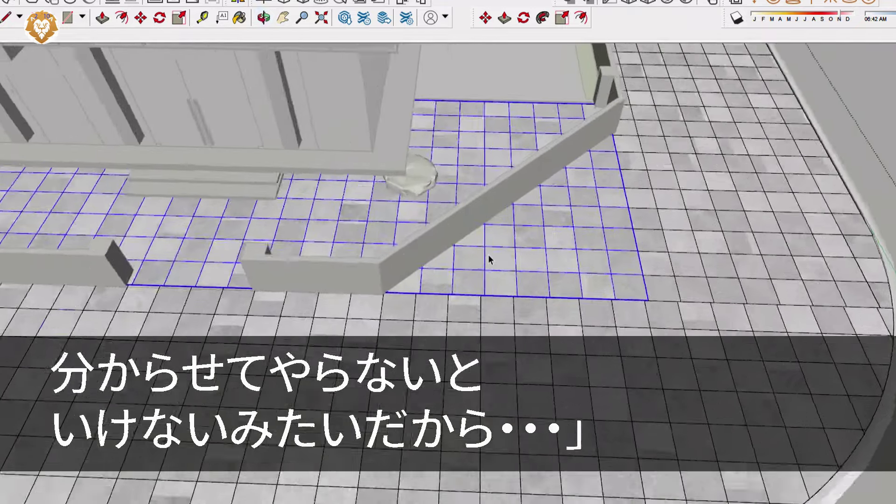
{"action": "scroll", "coordinate": [397, 276], "scroll_direction": "up", "scroll_amount": 1}
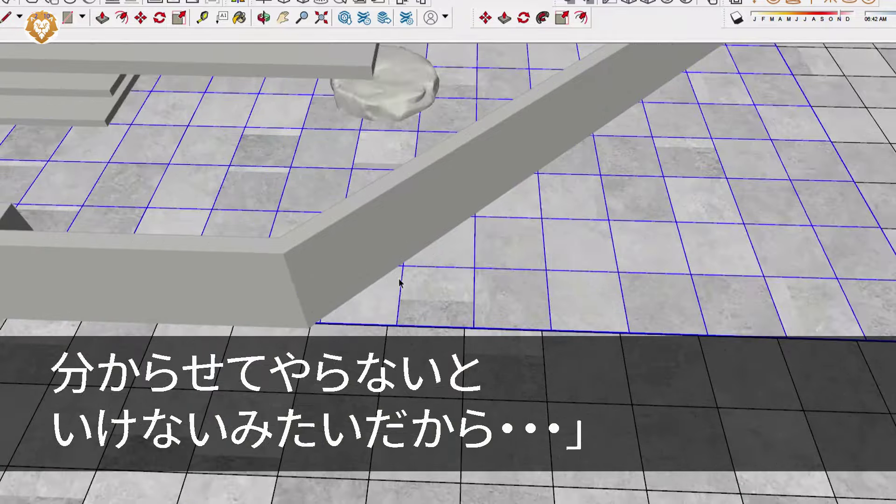
{"action": "double_click", "coordinate": [463, 285]}
{"action": "left_click", "coordinate": [462, 285]}
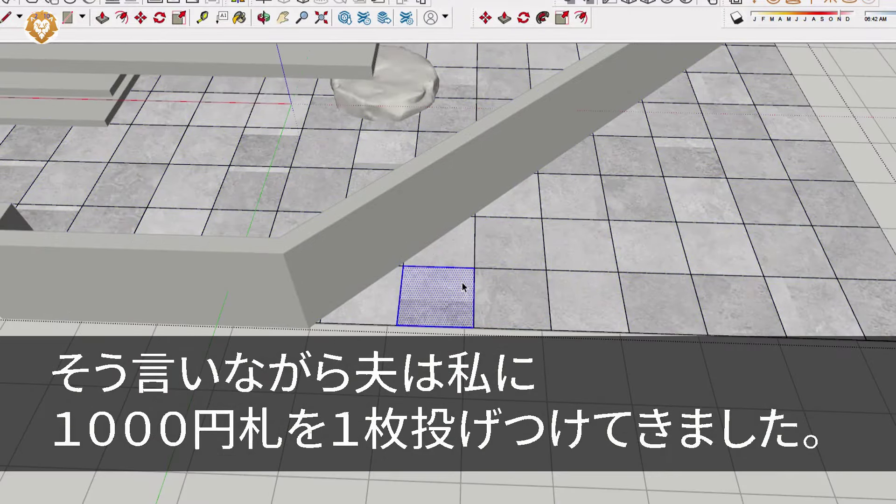
{"action": "scroll", "coordinate": [461, 282], "scroll_direction": "down", "scroll_amount": 8}
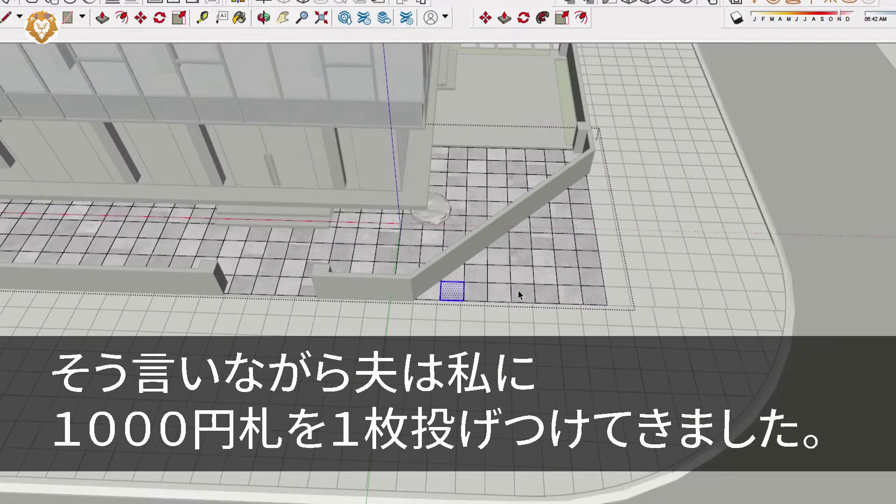
{"action": "mouse_move", "coordinate": [520, 294]}
{"action": "middle_mouse_down"}
{"action": "mouse_move", "coordinate": [557, 297]}
{"action": "mouse_move", "coordinate": [452, 314]}
{"action": "mouse_move", "coordinate": [352, 315]}
{"action": "mouse_move", "coordinate": [352, 300]}
{"action": "middle_mouse_up"}
{"action": "scroll", "coordinate": [398, 269], "scroll_direction": "up", "scroll_amount": 4}
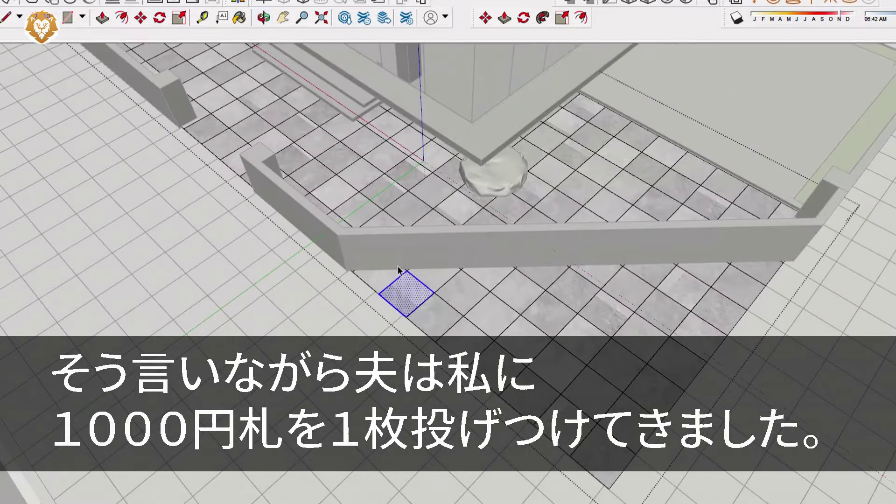
{"action": "scroll", "coordinate": [399, 271], "scroll_direction": "up", "scroll_amount": 3}
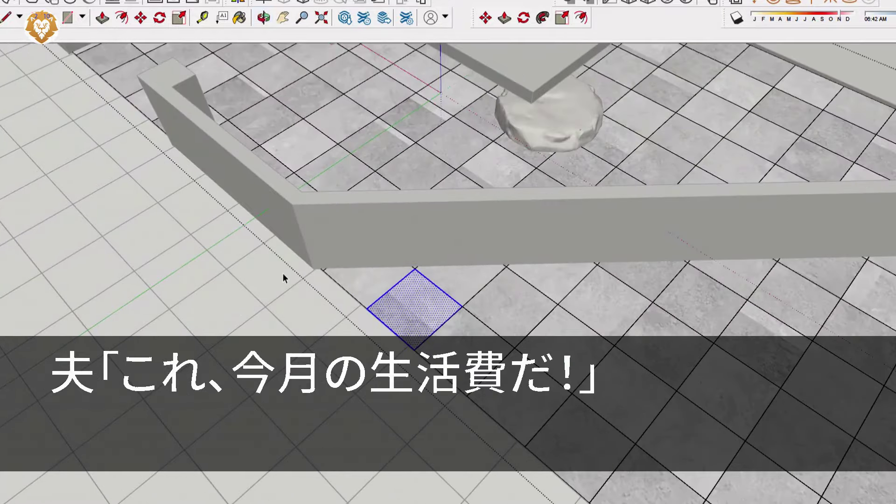
{"action": "scroll", "coordinate": [284, 278], "scroll_direction": "down", "scroll_amount": 2}
{"action": "scroll", "coordinate": [284, 278], "scroll_direction": "down", "scroll_amount": 2}
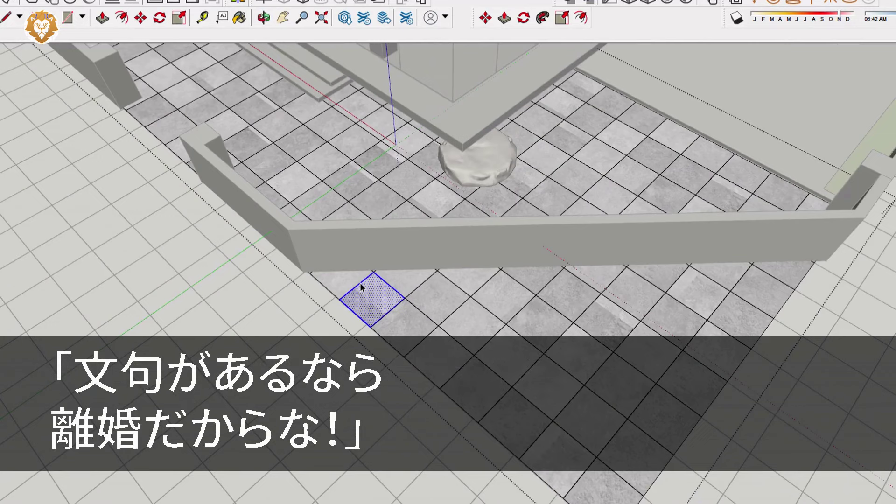
{"action": "key", "text": "l"}
{"action": "scroll", "coordinate": [326, 266], "scroll_direction": "up", "scroll_amount": 3}
{"action": "scroll", "coordinate": [301, 269], "scroll_direction": "up", "scroll_amount": 5}
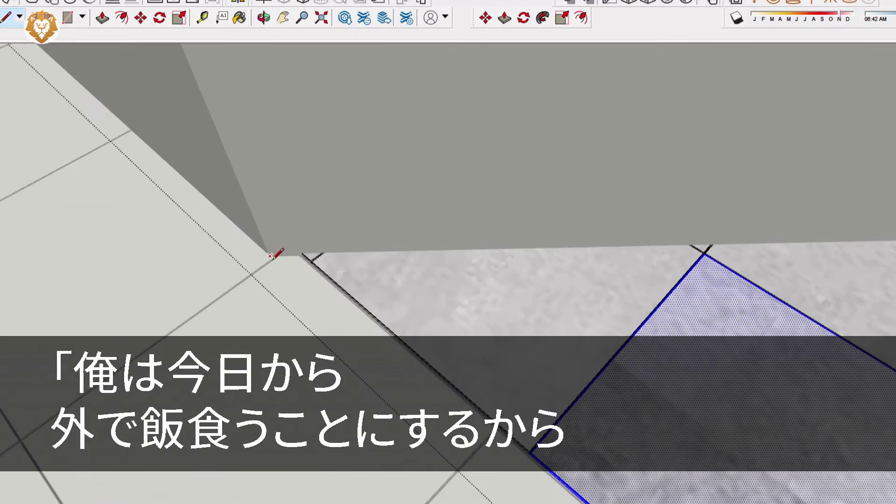
{"action": "key", "text": "o"}
{"action": "left_click_drag", "start_coordinate": [377, 280], "coordinate": [391, 163]}
{"action": "key", "text": "space"}
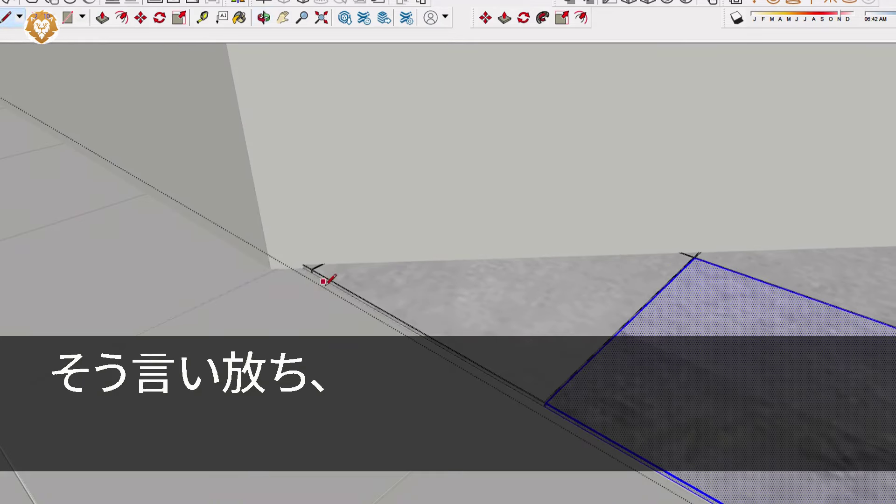
{"action": "scroll", "coordinate": [320, 290], "scroll_direction": "down", "scroll_amount": 3}
{"action": "scroll", "coordinate": [306, 270], "scroll_direction": "up", "scroll_amount": 5}
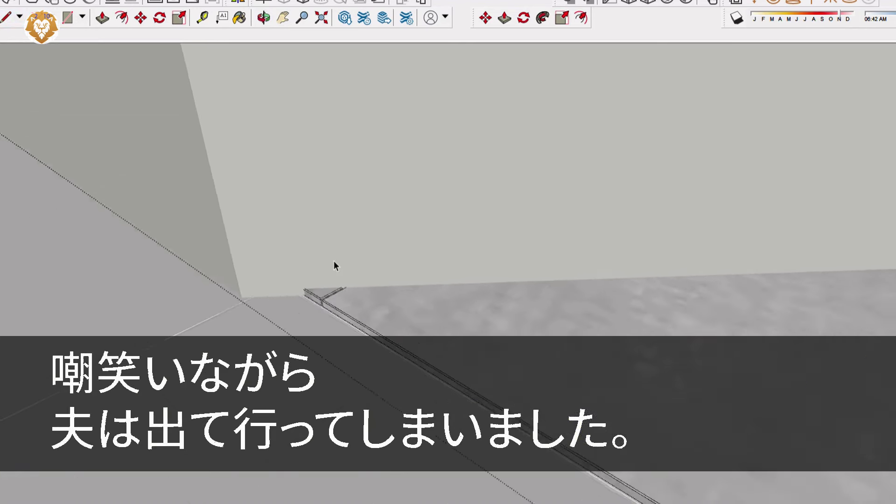
{"action": "key", "text": "l"}
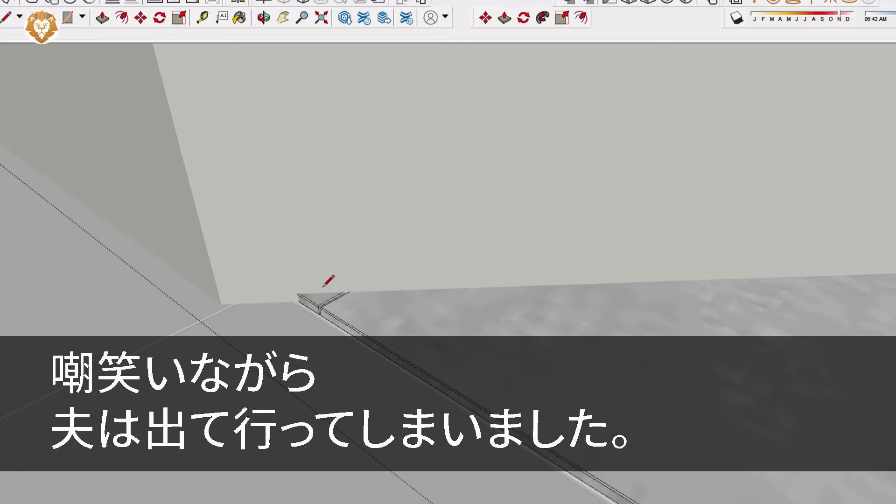
{"action": "scroll", "coordinate": [314, 286], "scroll_direction": "up", "scroll_amount": 3}
{"action": "scroll", "coordinate": [291, 297], "scroll_direction": "up", "scroll_amount": 2}
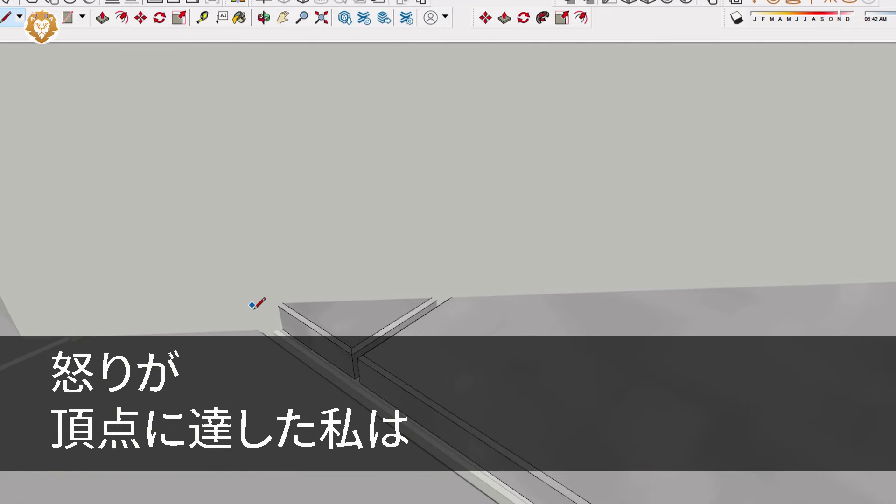
{"action": "scroll", "coordinate": [280, 299], "scroll_direction": "down", "scroll_amount": 2}
{"action": "scroll", "coordinate": [280, 303], "scroll_direction": "down", "scroll_amount": 3}
{"action": "key", "text": "space"}
Start a cut line across the courtyard paving from the base corner at the end of the angled boundary wall
{"action": "scroll", "coordinate": [504, 358], "scroll_direction": "down", "scroll_amount": 3}
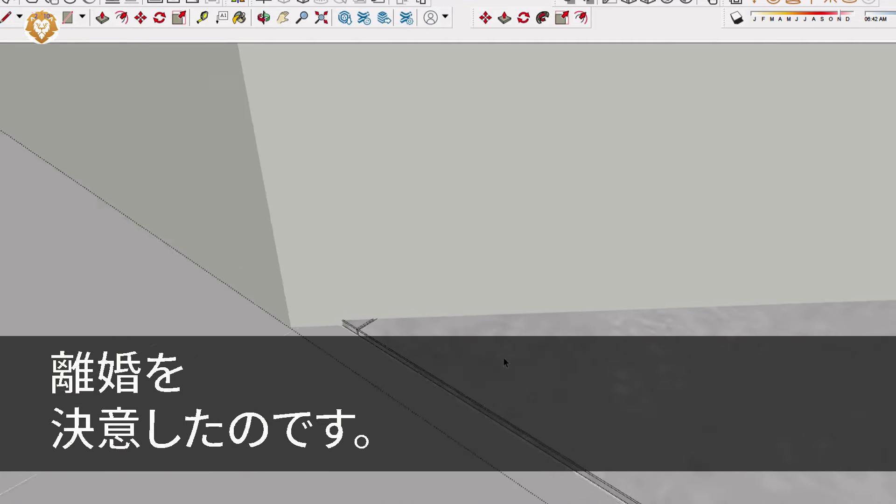
{"action": "scroll", "coordinate": [229, 339], "scroll_direction": "down", "scroll_amount": 4}
{"action": "scroll", "coordinate": [231, 339], "scroll_direction": "down", "scroll_amount": 6}
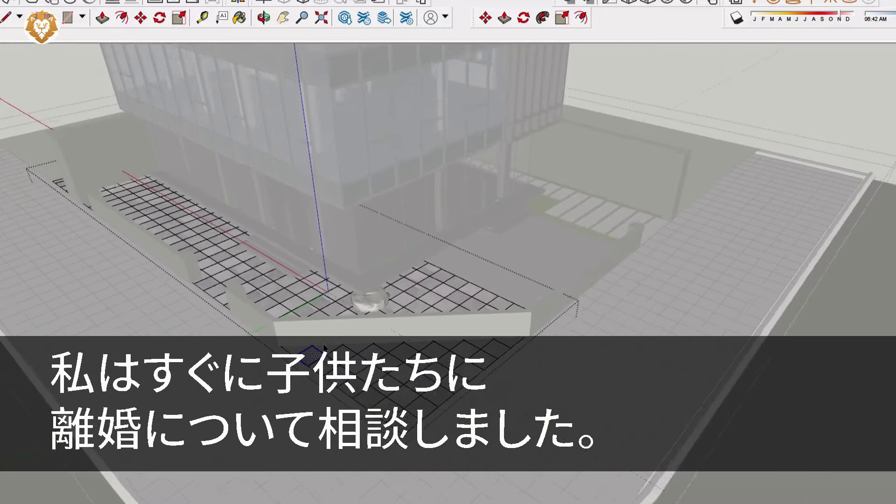
{"action": "scroll", "coordinate": [325, 348], "scroll_direction": "down", "scroll_amount": 1}
{"action": "middle_click_drag", "start_coordinate": [477, 336], "coordinate": [124, 324]}
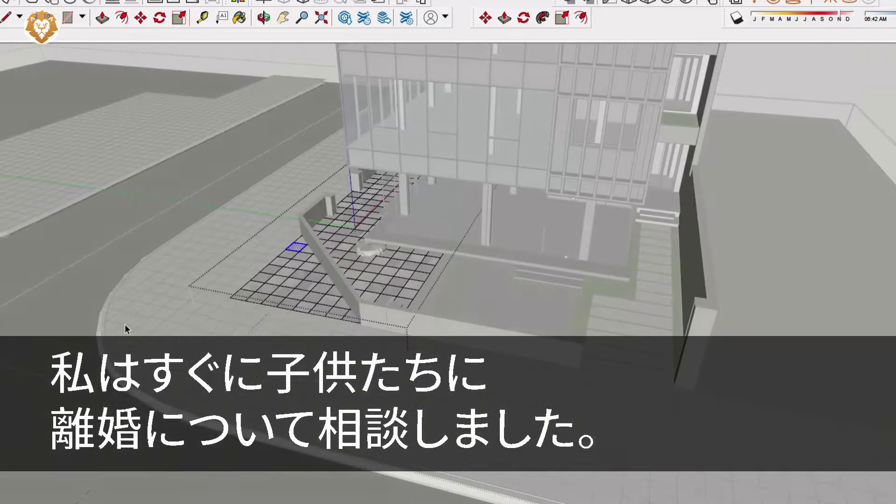
{"action": "scroll", "coordinate": [264, 228], "scroll_direction": "up", "scroll_amount": 5}
{"action": "mouse_move", "coordinate": [482, 301]}
{"action": "middle_mouse_down"}
{"action": "mouse_move", "coordinate": [426, 340]}
{"action": "mouse_move", "coordinate": [310, 321]}
{"action": "mouse_move", "coordinate": [329, 290]}
{"action": "mouse_move", "coordinate": [241, 361]}
{"action": "middle_mouse_up"}
{"action": "scroll", "coordinate": [240, 361], "scroll_direction": "up", "scroll_amount": 5}
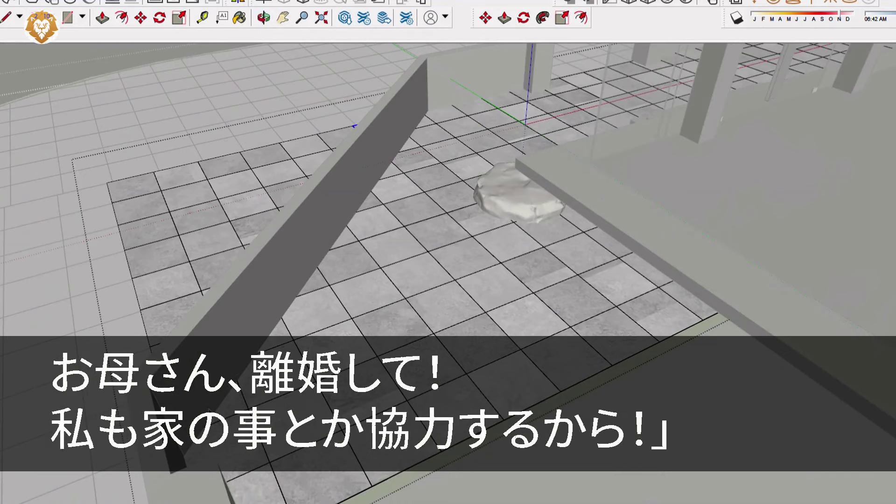
{"action": "scroll", "coordinate": [196, 373], "scroll_direction": "up", "scroll_amount": 3}
{"action": "middle_click_drag", "start_coordinate": [264, 401], "coordinate": [141, 438]}
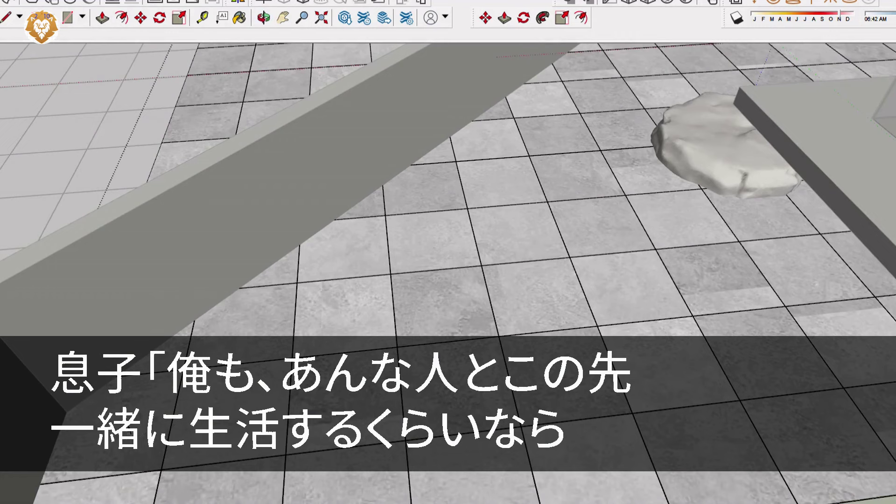
{"action": "key", "text": "r"}
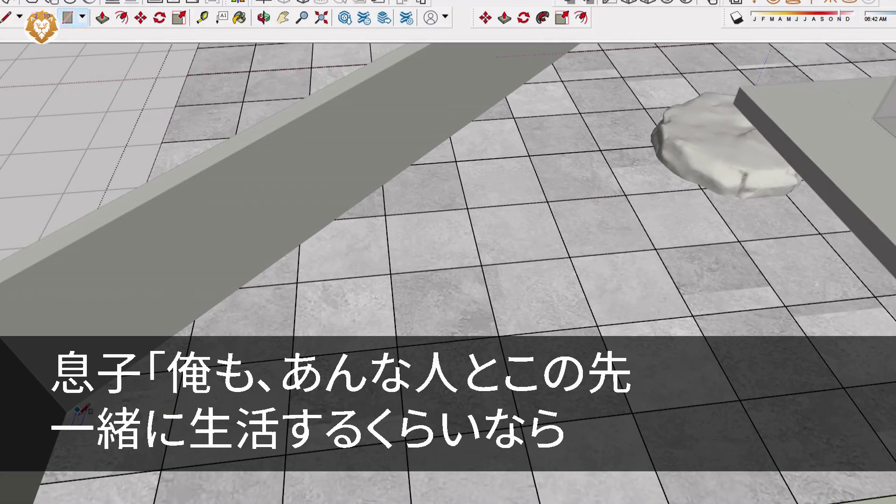
{"action": "key", "text": "l"}
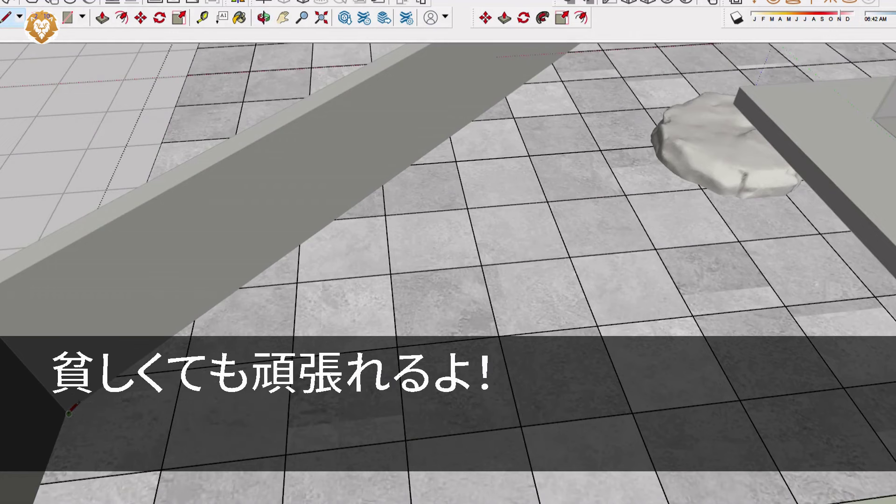
{"action": "scroll", "coordinate": [72, 415], "scroll_direction": "up", "scroll_amount": 5}
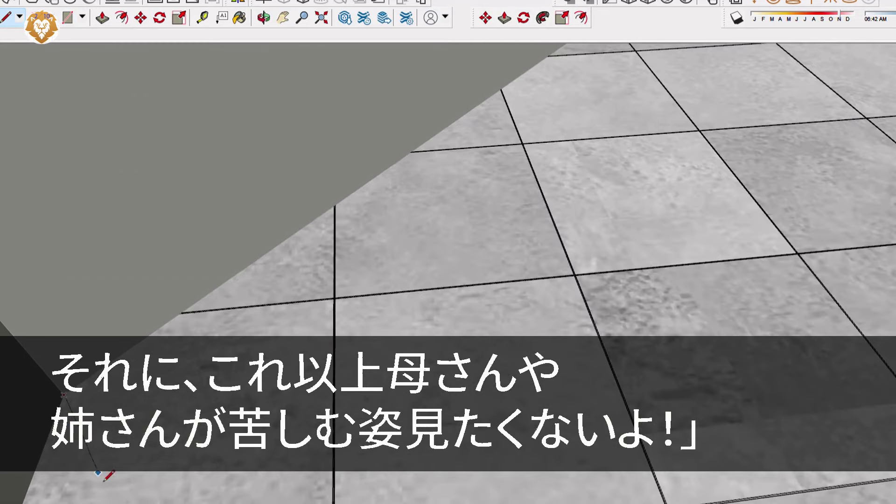
{"action": "scroll", "coordinate": [103, 478], "scroll_direction": "down", "scroll_amount": 6}
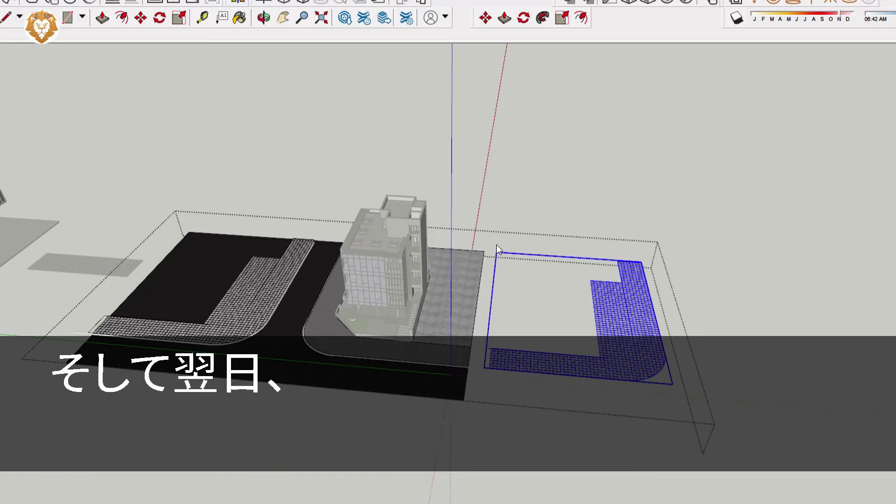
Move the mirrored L-shaped paving from beside the site onto the building's corner plot, using its outer boundary corner as the reference
{"action": "scroll", "coordinate": [482, 346], "scroll_direction": "up", "scroll_amount": 3}
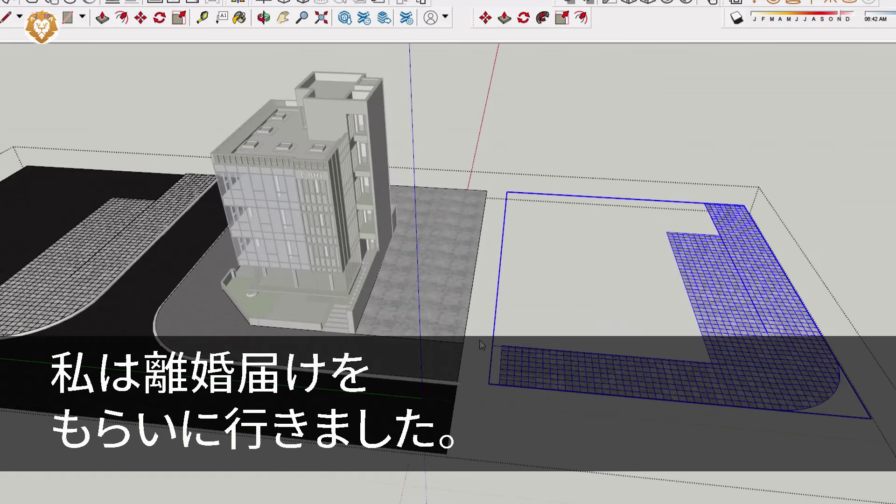
{"action": "scroll", "coordinate": [483, 354], "scroll_direction": "up", "scroll_amount": 3}
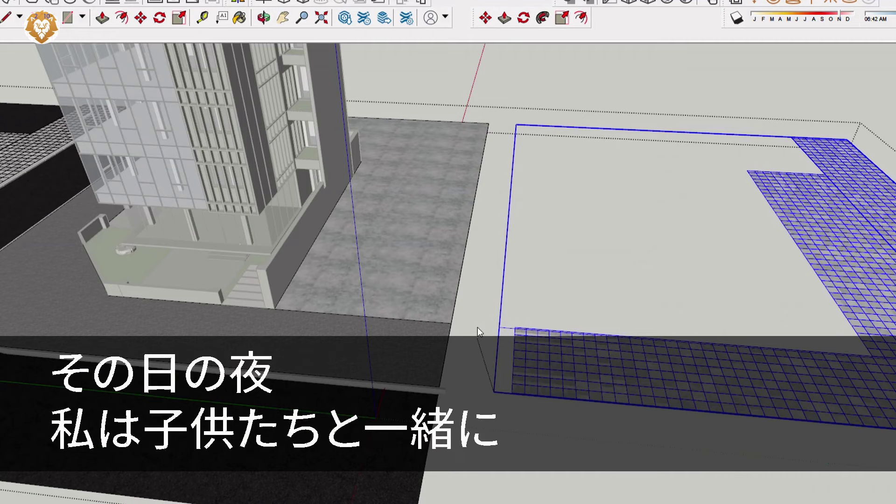
{"action": "middle_click_drag", "start_coordinate": [499, 335], "coordinate": [399, 285]}
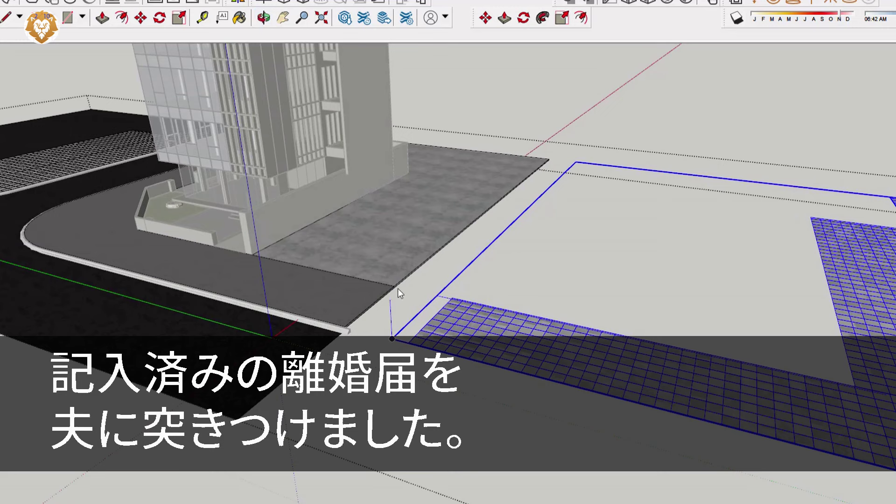
{"action": "left_click", "coordinate": [374, 311]}
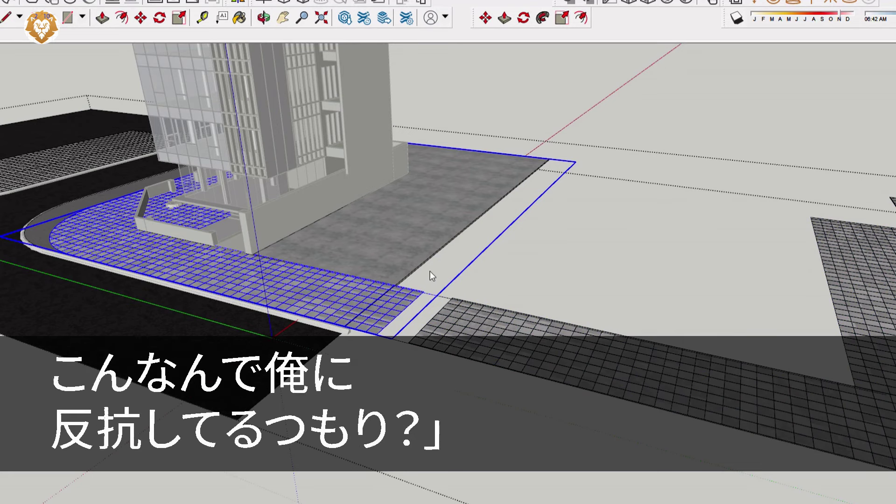
Move the paving by its outer end-tile corner to line up with the end edge of the building plot
{"action": "scroll", "coordinate": [430, 271], "scroll_direction": "down", "scroll_amount": 4}
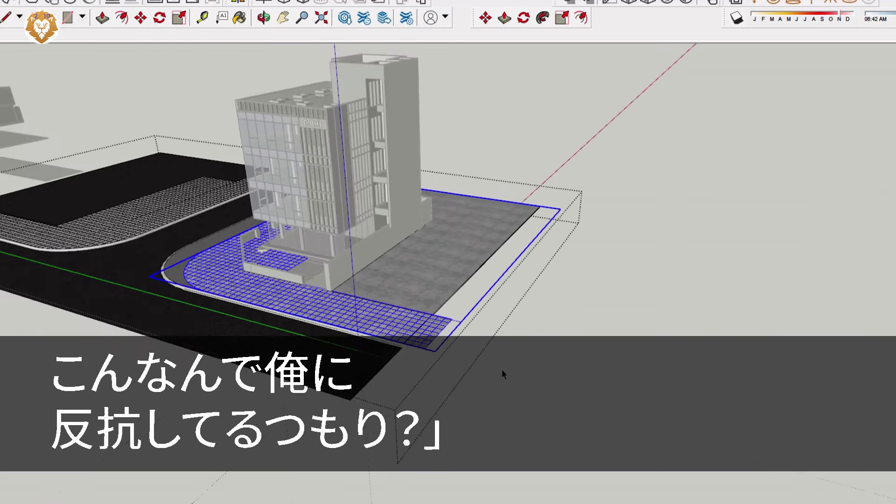
{"action": "middle_click_drag", "start_coordinate": [351, 351], "coordinate": [615, 396]}
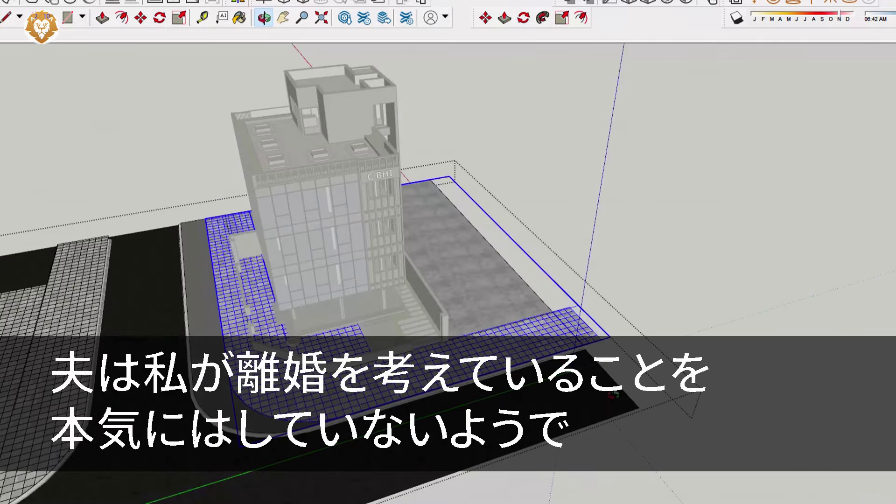
{"action": "scroll", "coordinate": [659, 375], "scroll_direction": "down", "scroll_amount": 3}
{"action": "middle_click_drag", "start_coordinate": [709, 362], "coordinate": [414, 363]}
{"action": "scroll", "coordinate": [530, 452], "scroll_direction": "up", "scroll_amount": 8}
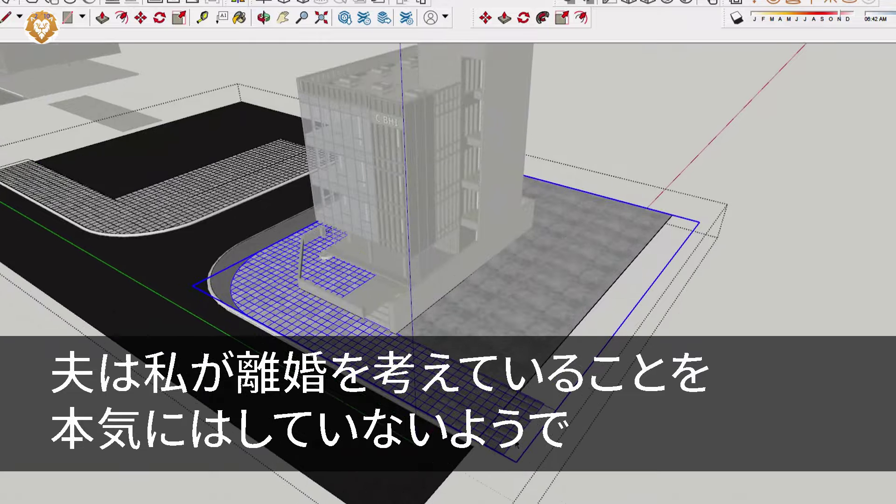
{"action": "scroll", "coordinate": [531, 452], "scroll_direction": "up", "scroll_amount": 3}
{"action": "scroll", "coordinate": [496, 474], "scroll_direction": "down", "scroll_amount": 3}
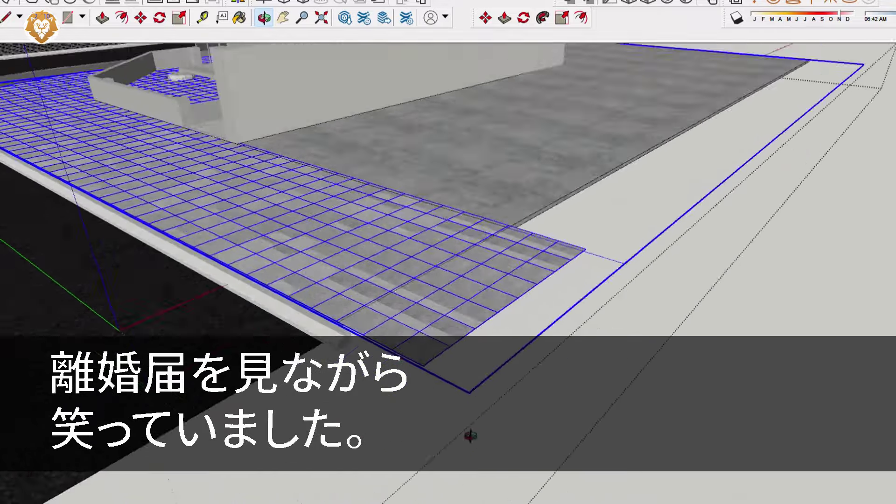
{"action": "middle_click_drag", "start_coordinate": [470, 376], "coordinate": [524, 466]}
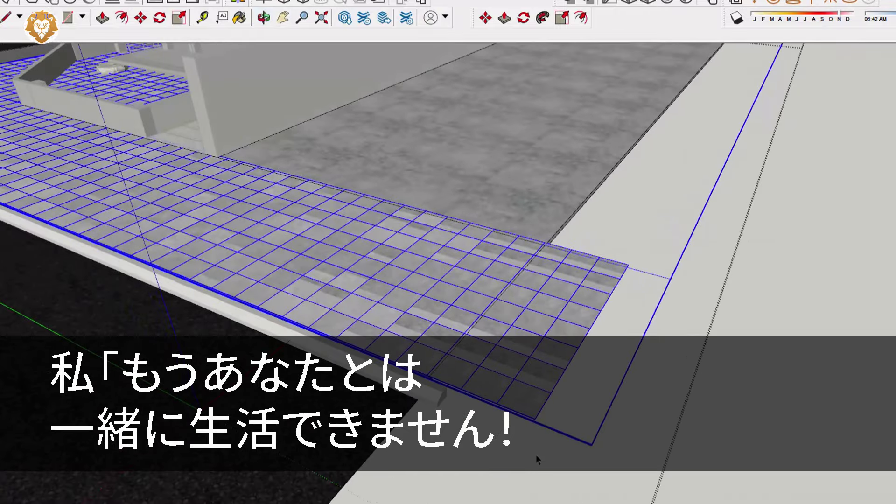
{"action": "key", "text": "m"}
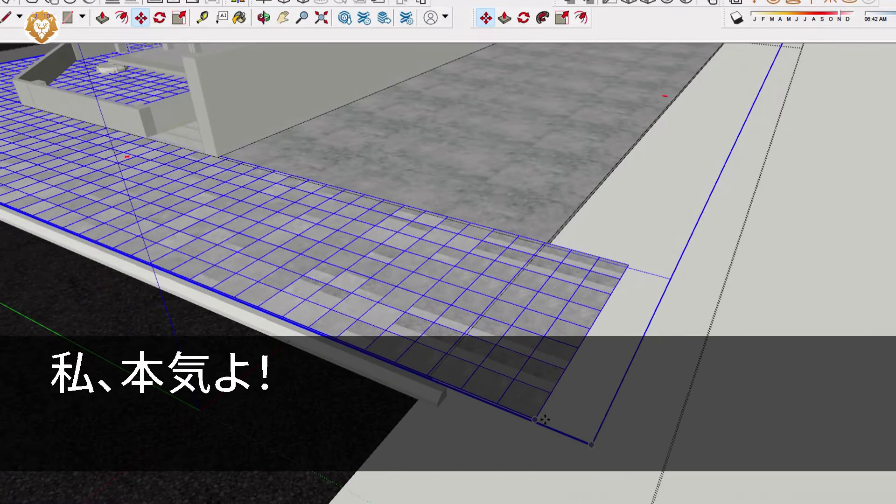
{"action": "left_click", "coordinate": [543, 419]}
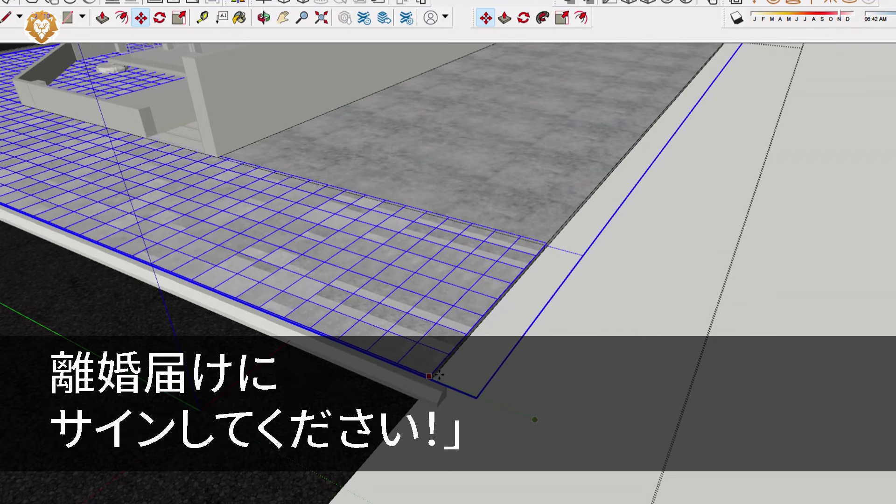
{"action": "left_click", "coordinate": [438, 375]}
Move the paving out to the curb at the rounded street corner, and close the street group
{"action": "scroll", "coordinate": [536, 373], "scroll_direction": "down", "scroll_amount": 5}
{"action": "scroll", "coordinate": [467, 355], "scroll_direction": "up", "scroll_amount": 3}
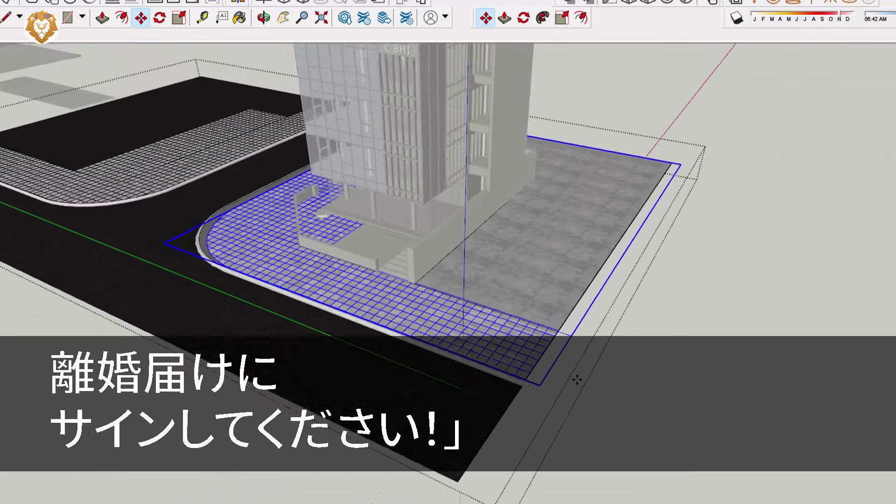
{"action": "middle_click_drag", "start_coordinate": [413, 330], "coordinate": [647, 381]}
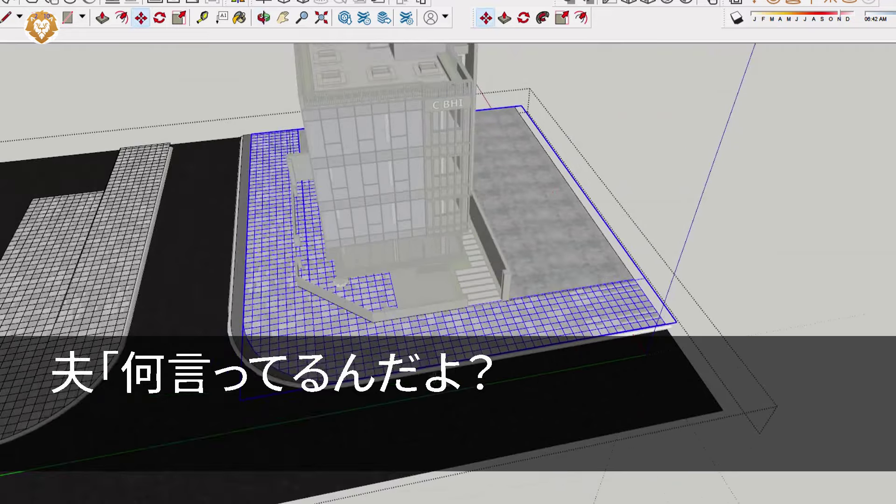
{"action": "scroll", "coordinate": [279, 377], "scroll_direction": "up", "scroll_amount": 3}
{"action": "scroll", "coordinate": [325, 357], "scroll_direction": "up", "scroll_amount": 3}
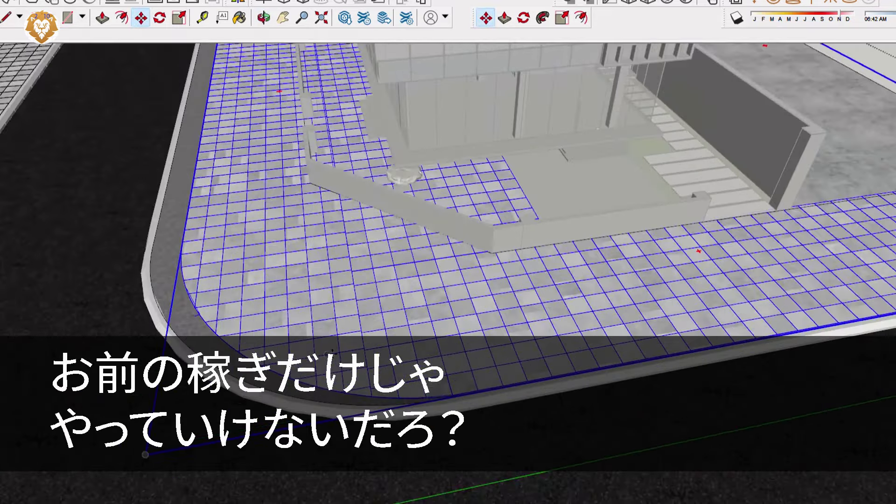
{"action": "left_click", "coordinate": [329, 353]}
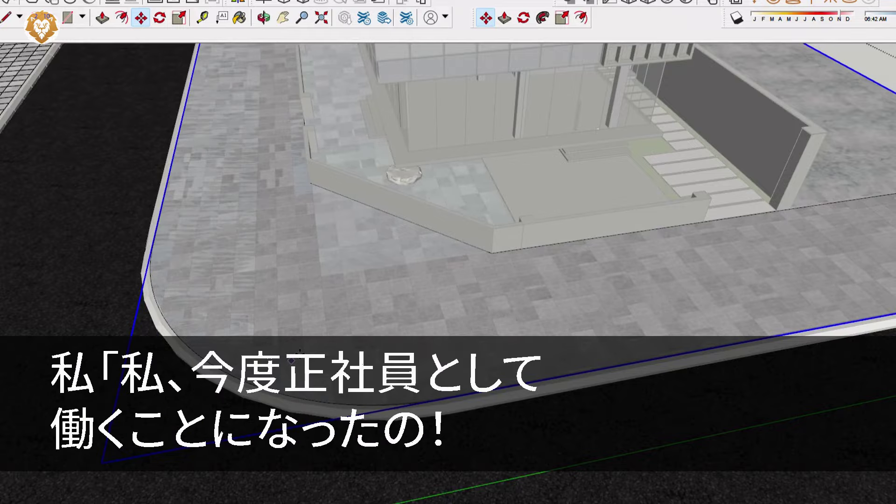
{"action": "left_click", "coordinate": [298, 356]}
{"action": "scroll", "coordinate": [382, 360], "scroll_direction": "down", "scroll_amount": 6}
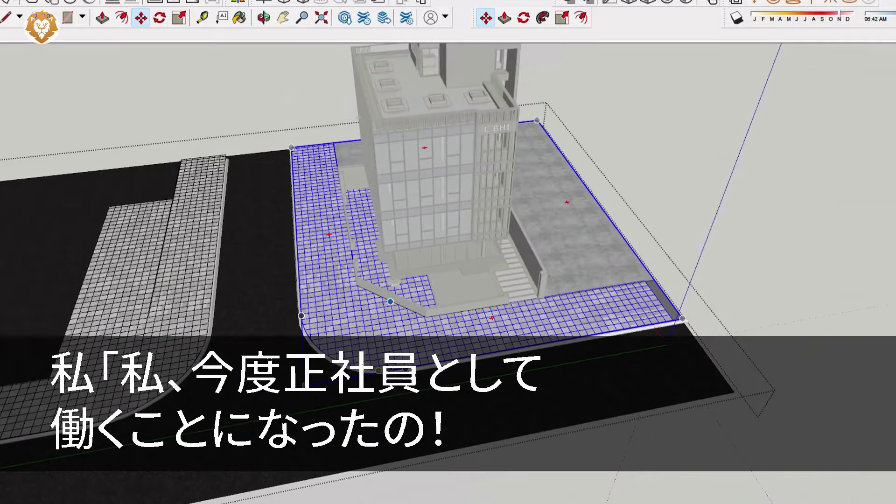
{"action": "middle_click_drag", "start_coordinate": [390, 359], "coordinate": [463, 310]}
{"action": "key", "text": "space"}
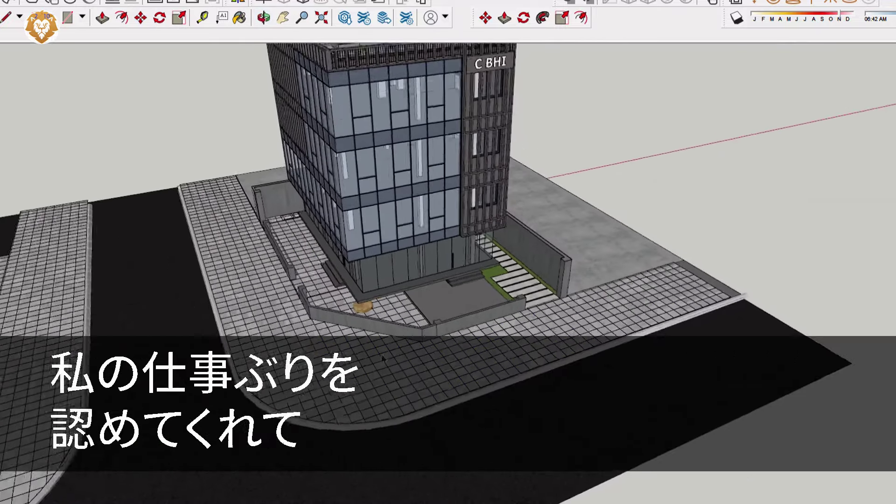
Examine the fitted sidewalk paving around the building from above and from the street corner
{"action": "middle_click_drag", "start_coordinate": [383, 359], "coordinate": [342, 296]}
{"action": "middle_click_drag", "start_coordinate": [224, 445], "coordinate": [189, 436]}
{"action": "scroll", "coordinate": [382, 364], "scroll_direction": "up", "scroll_amount": 2}
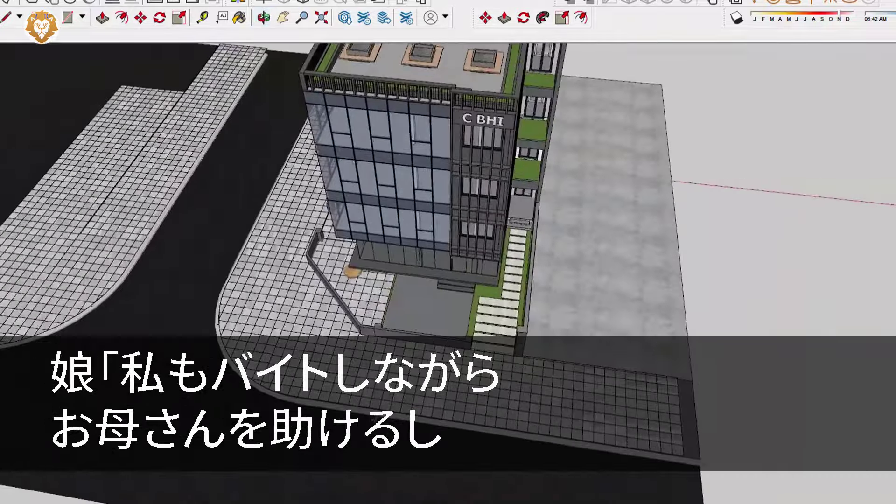
{"action": "scroll", "coordinate": [612, 388], "scroll_direction": "down", "scroll_amount": 5}
{"action": "scroll", "coordinate": [499, 376], "scroll_direction": "up", "scroll_amount": 3}
{"action": "middle_click_drag", "start_coordinate": [499, 376], "coordinate": [652, 238]}
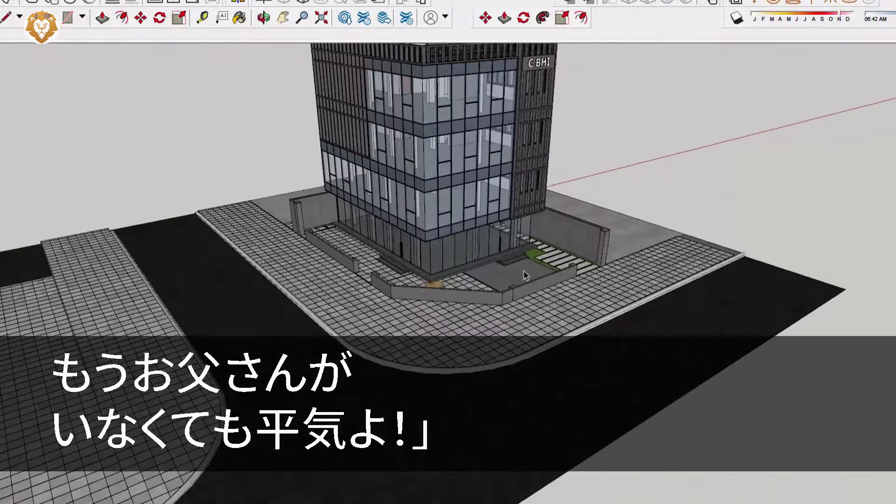
{"action": "scroll", "coordinate": [484, 351], "scroll_direction": "up", "scroll_amount": 2}
{"action": "scroll", "coordinate": [483, 351], "scroll_direction": "down", "scroll_amount": 2}
{"action": "middle_click_drag", "start_coordinate": [483, 351], "coordinate": [375, 386]}
{"action": "scroll", "coordinate": [347, 421], "scroll_direction": "down", "scroll_amount": 2}
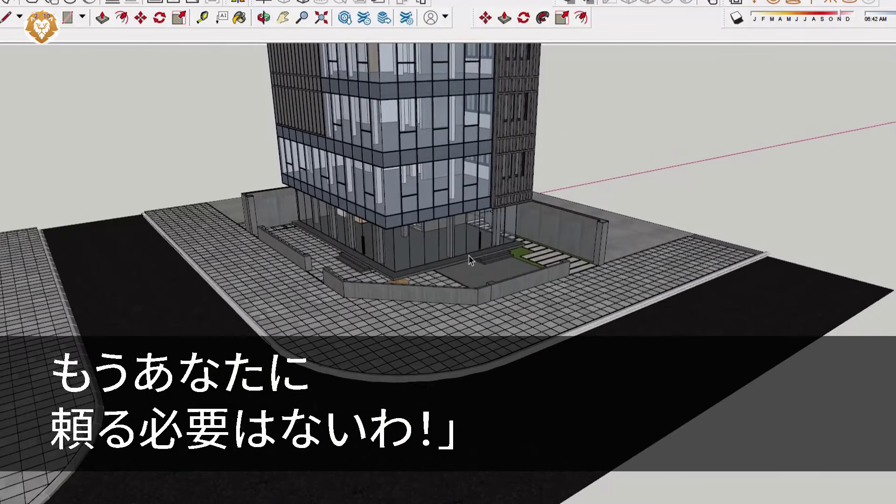
Inspect the tile joints up close where the paving meets the angled boundary wall and the rounded corner
{"action": "scroll", "coordinate": [469, 255], "scroll_direction": "up", "scroll_amount": 3}
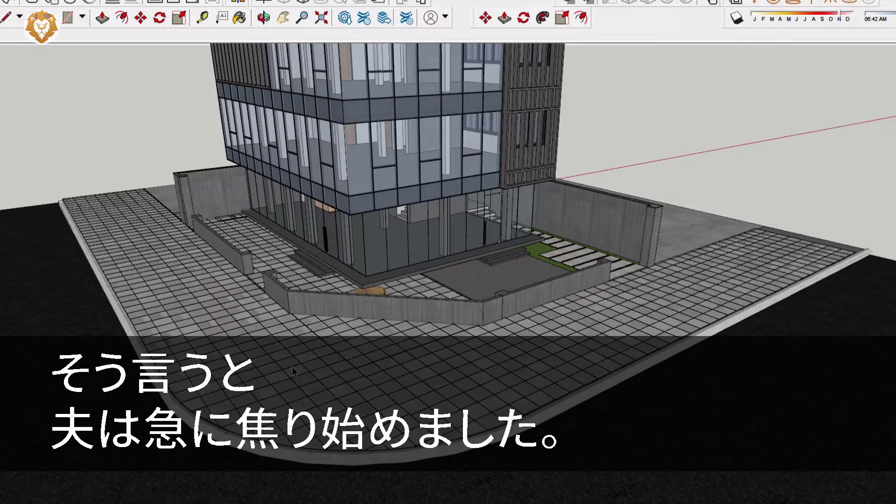
{"action": "scroll", "coordinate": [315, 408], "scroll_direction": "up", "scroll_amount": 10}
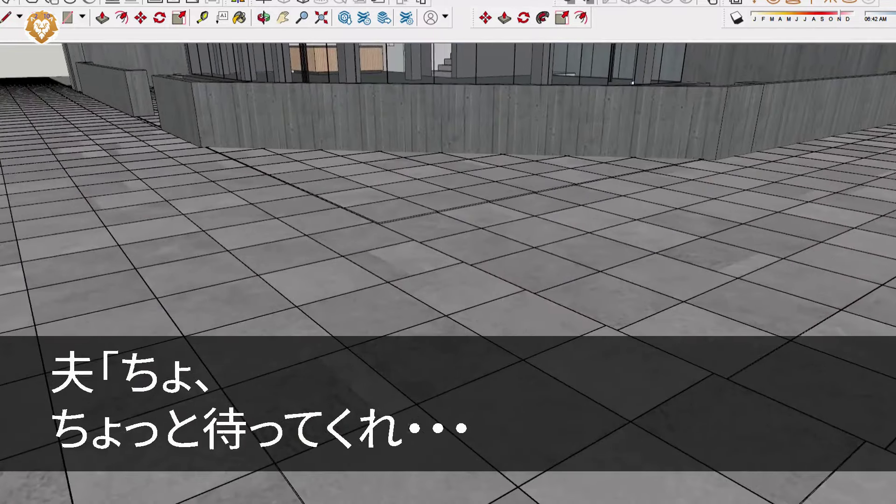
{"action": "scroll", "coordinate": [329, 214], "scroll_direction": "down", "scroll_amount": 4}
{"action": "middle_click_drag", "start_coordinate": [331, 212], "coordinate": [392, 349]}
{"action": "scroll", "coordinate": [391, 349], "scroll_direction": "down", "scroll_amount": 3}
{"action": "scroll", "coordinate": [391, 349], "scroll_direction": "up", "scroll_amount": 1}
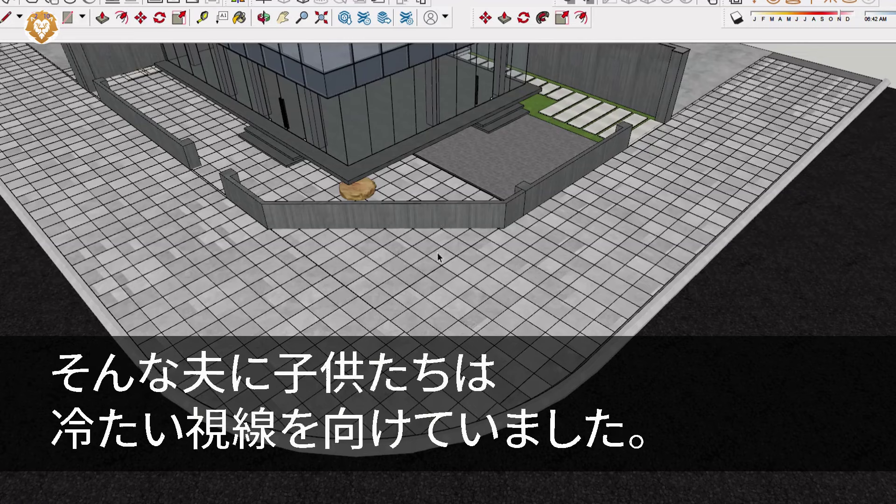
Check the nested group beneath the sidewalk paving inside the street group, and return to the whole model
{"action": "double_click", "coordinate": [446, 291]}
{"action": "left_click", "coordinate": [382, 253]}
{"action": "double_click", "coordinate": [379, 251]}
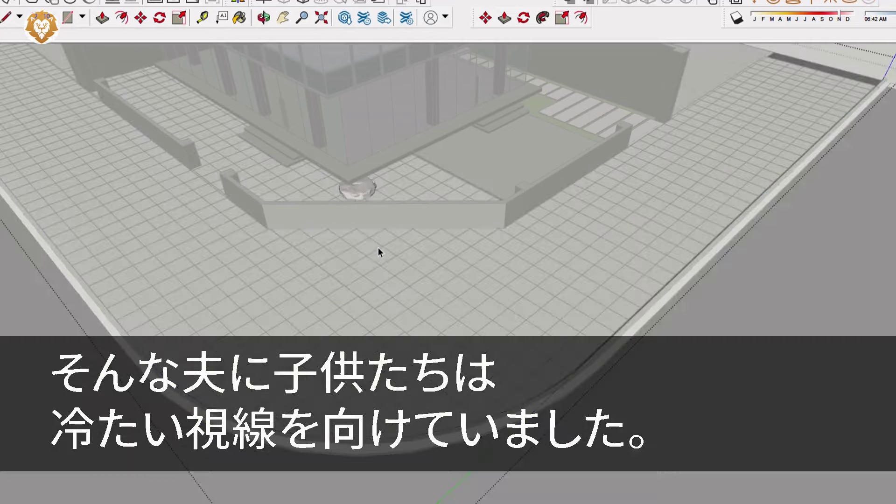
{"action": "scroll", "coordinate": [448, 245], "scroll_direction": "down", "scroll_amount": 3}
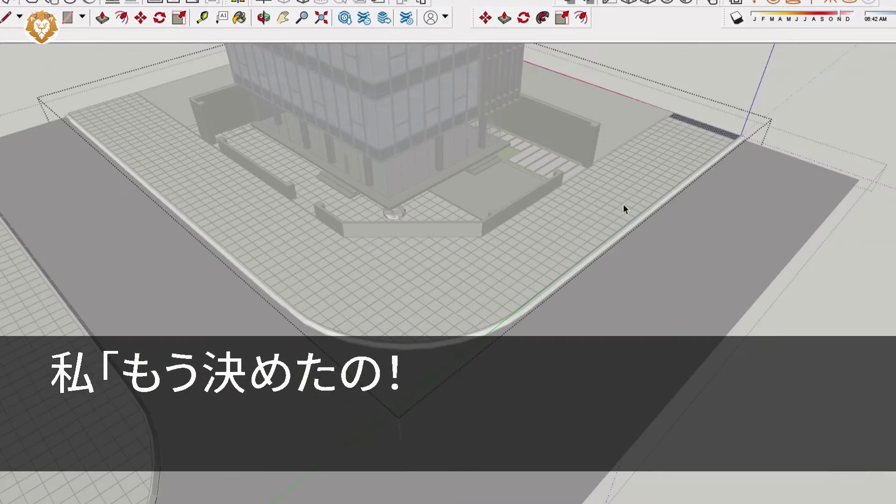
{"action": "left_click", "coordinate": [866, 105]}
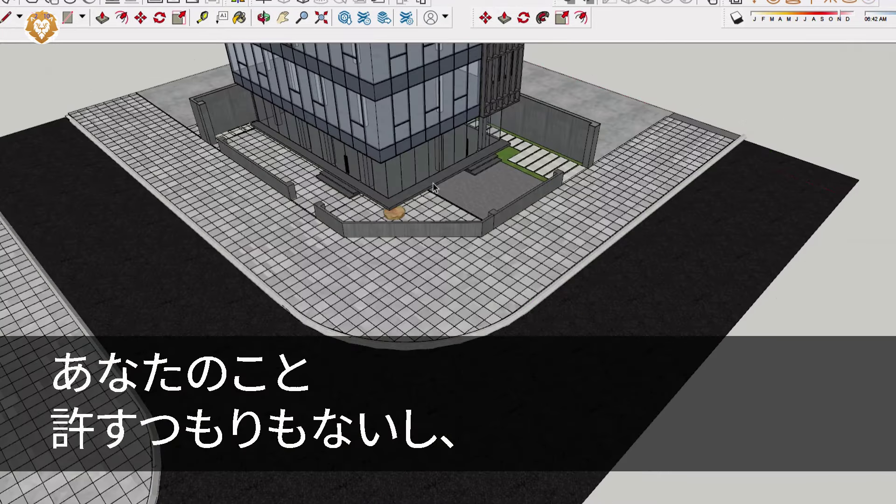
Open the courtyard ground group inside the boundary walls to check which surfaces it contains, close it and select the whole group
{"action": "double_click", "coordinate": [363, 204]}
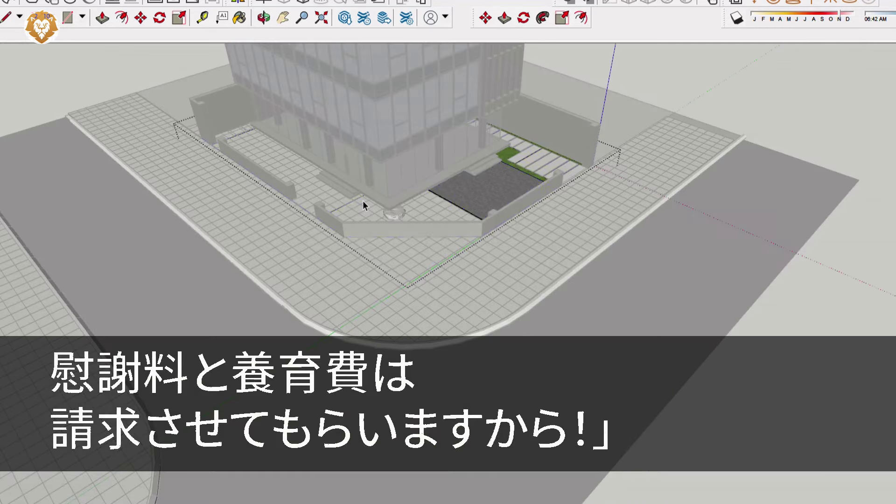
{"action": "scroll", "coordinate": [363, 201], "scroll_direction": "up", "scroll_amount": 2}
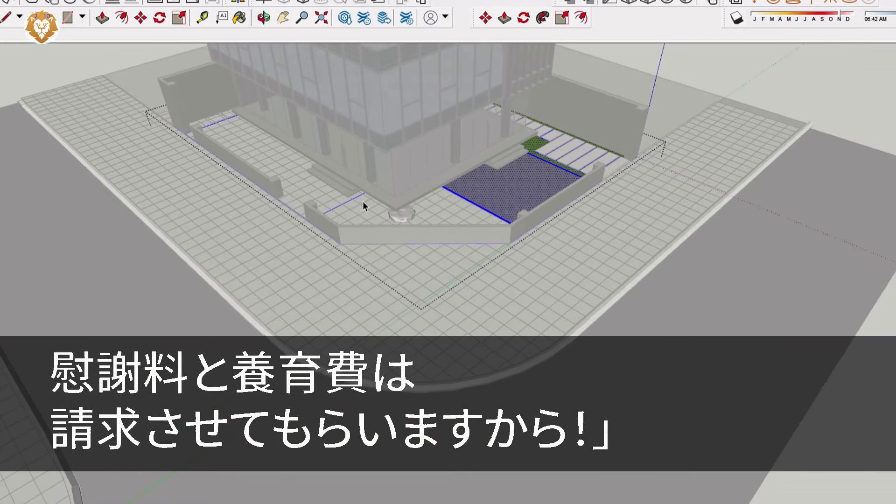
{"action": "left_click", "coordinate": [362, 211]}
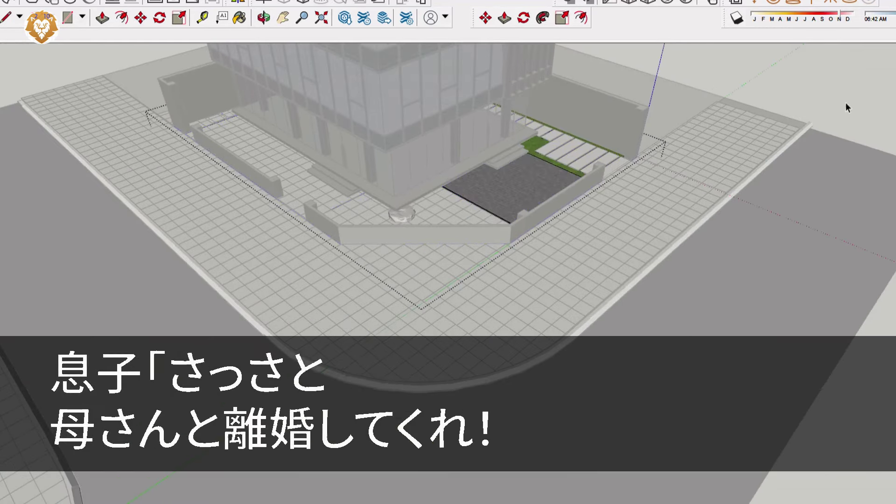
{"action": "left_click", "coordinate": [866, 82]}
{"action": "left_click", "coordinate": [465, 214]}
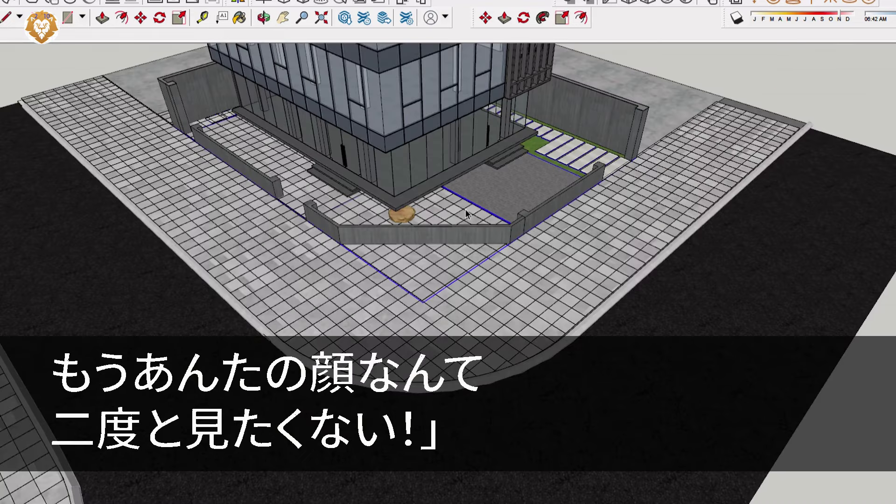
Open the street group and the nested sidewalk base group beneath the tile paving for editing
{"action": "triple_click", "coordinate": [429, 283]}
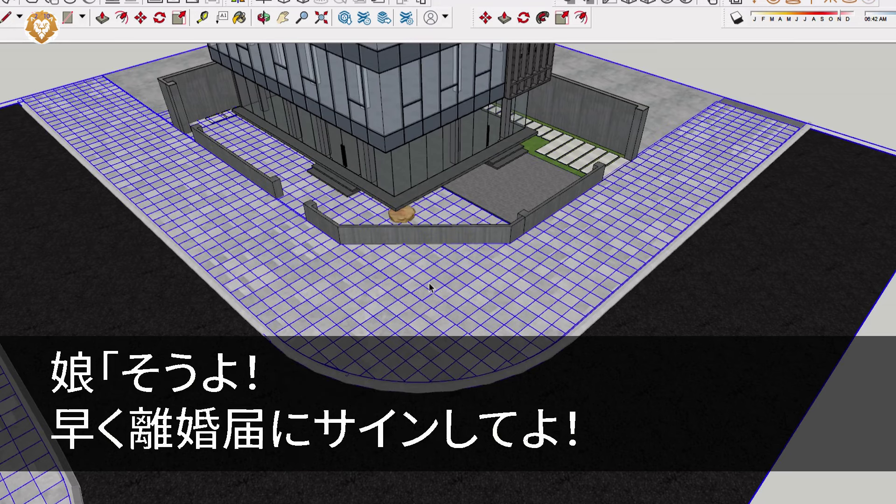
{"action": "double_click", "coordinate": [429, 282]}
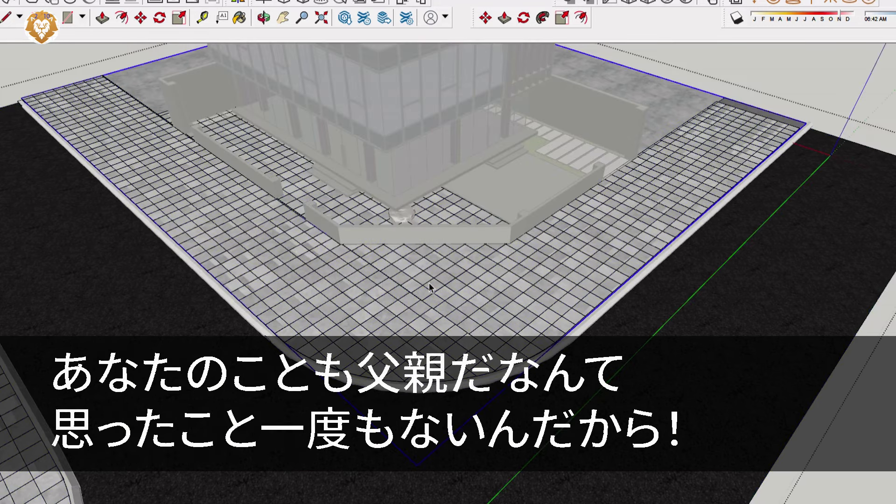
{"action": "double_click", "coordinate": [429, 283]}
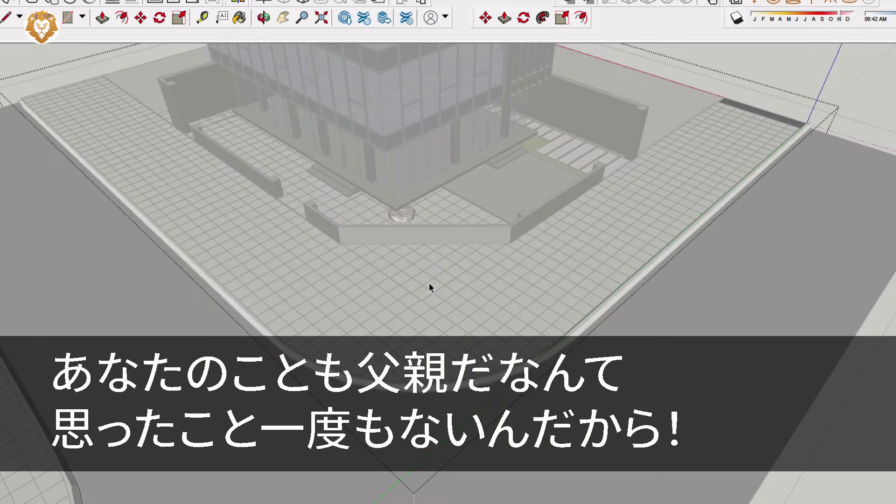